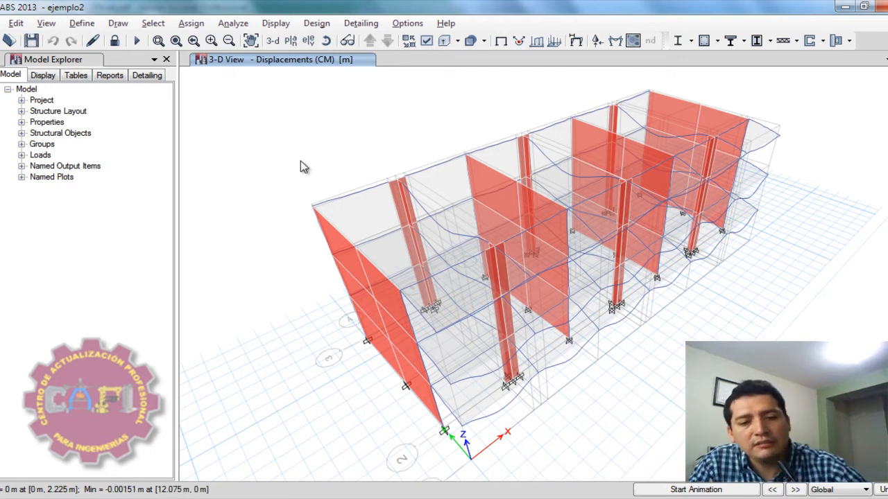
- Display the deformed shape of the model for load case ESPECXX
{"action": "key", "text": "F6"}
{"action": "left_click_drag", "start_coordinate": [346, 79], "coordinate": [387, 83]}
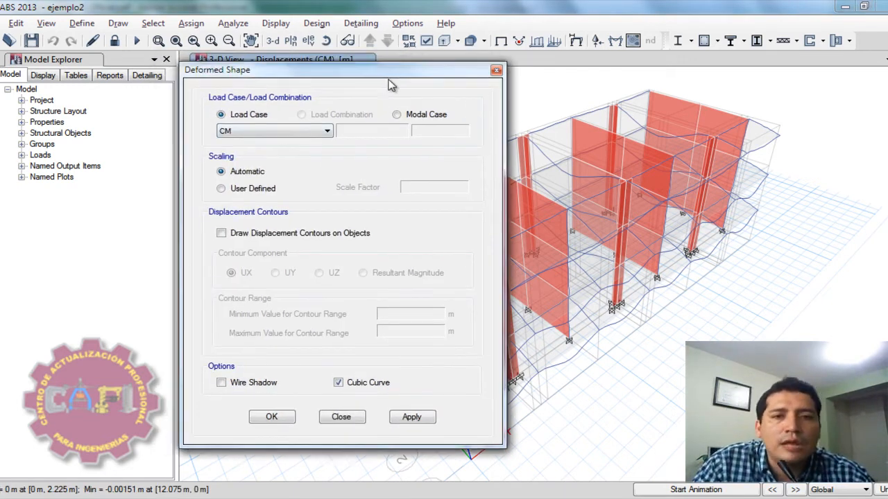
{"action": "left_click", "coordinate": [317, 134]}
{"action": "left_click", "coordinate": [246, 163]}
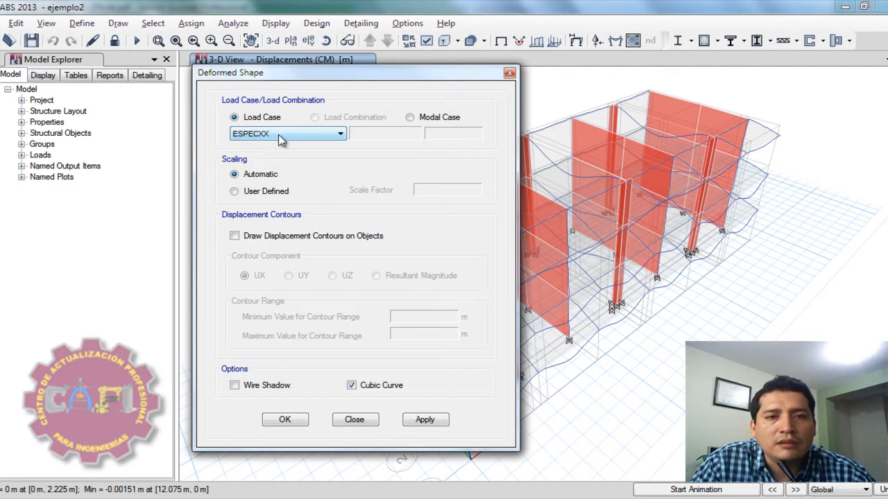
{"action": "left_click_drag", "start_coordinate": [351, 82], "coordinate": [390, 84]}
{"action": "left_click", "coordinate": [323, 422]}
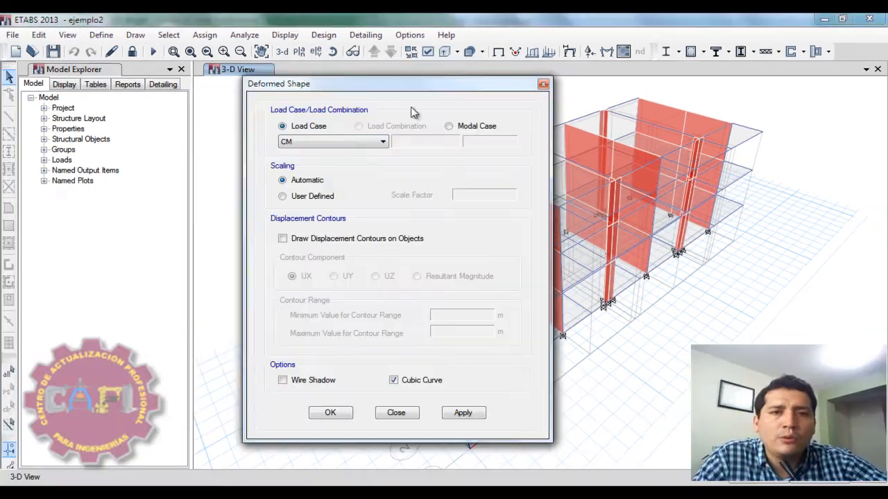
{"action": "left_click", "coordinate": [347, 142]}
{"action": "left_click", "coordinate": [326, 161]}
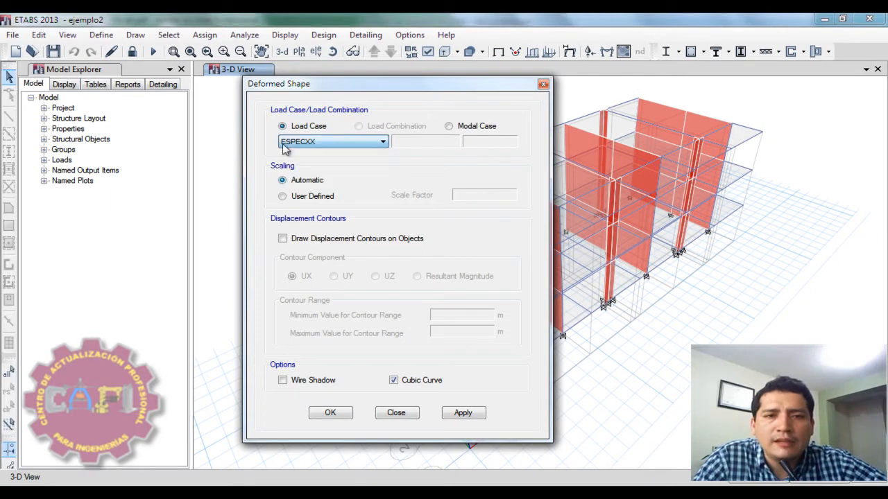
{"action": "left_click", "coordinate": [347, 411]}
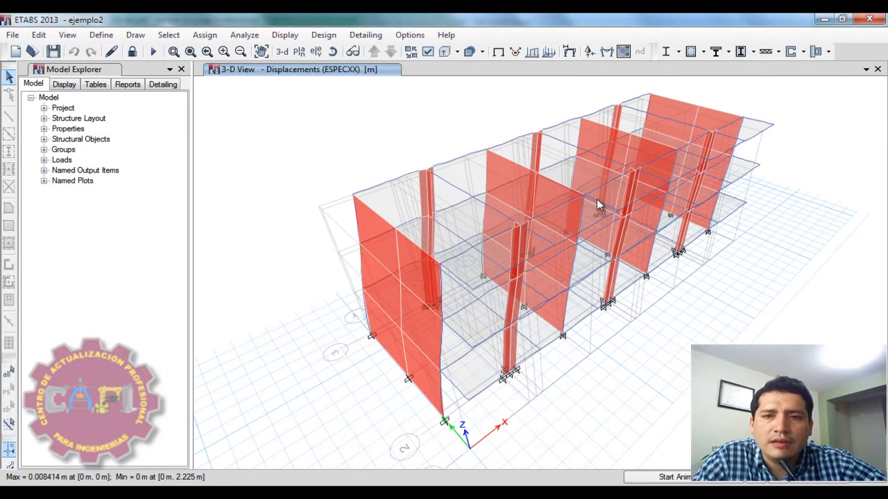
- Animate the ESPECXX deformed shape to examine how the building moves, and stop the animation
{"action": "left_click", "coordinate": [676, 478]}
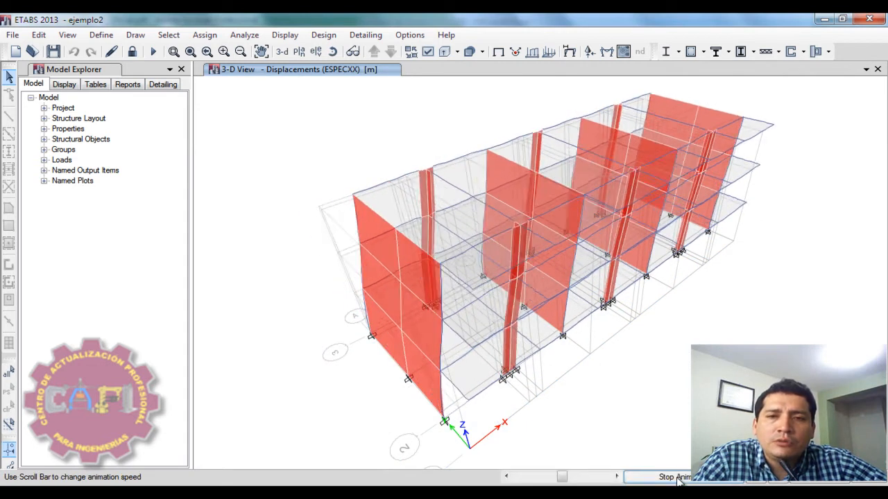
{"action": "left_click", "coordinate": [676, 478]}
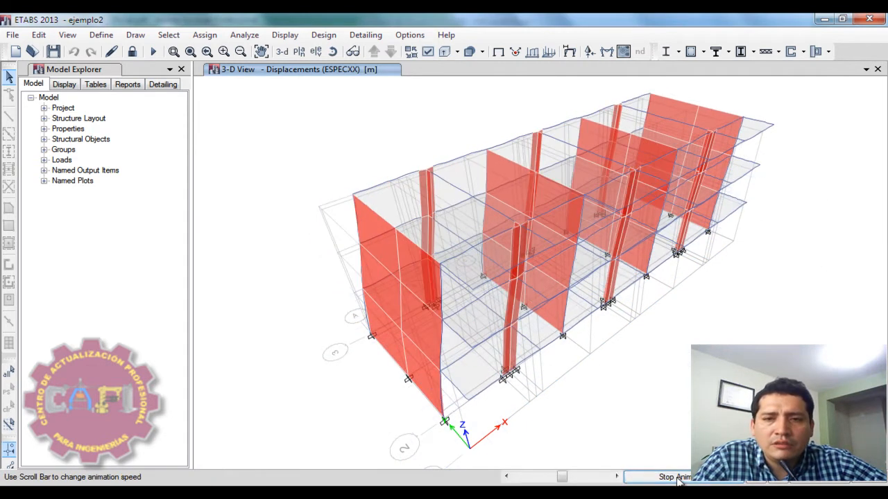
{"action": "mouse_move", "coordinate": [535, 178]}
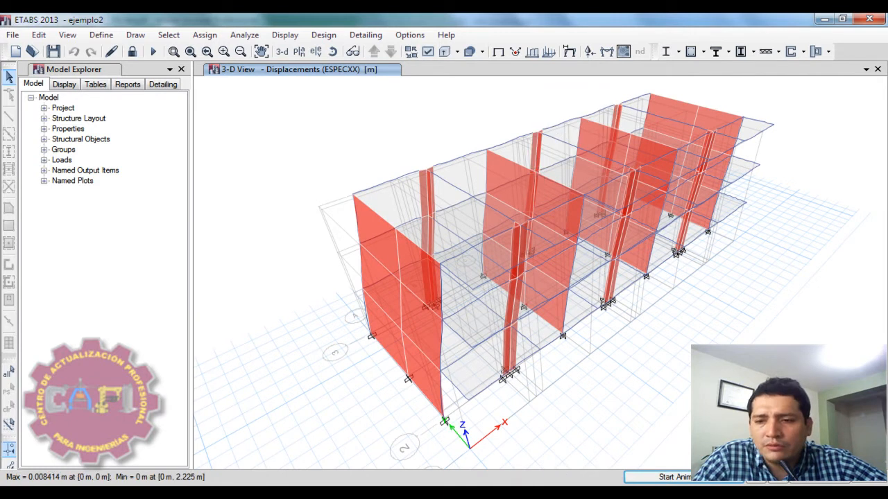
- Set the length unit of translational displacements to cm in the display units
{"action": "left_click", "coordinate": [871, 476]}
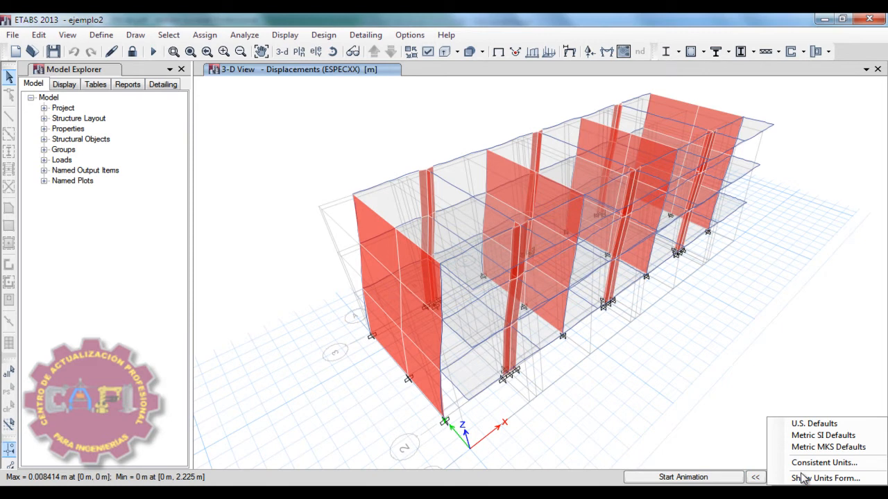
{"action": "left_click", "coordinate": [808, 478]}
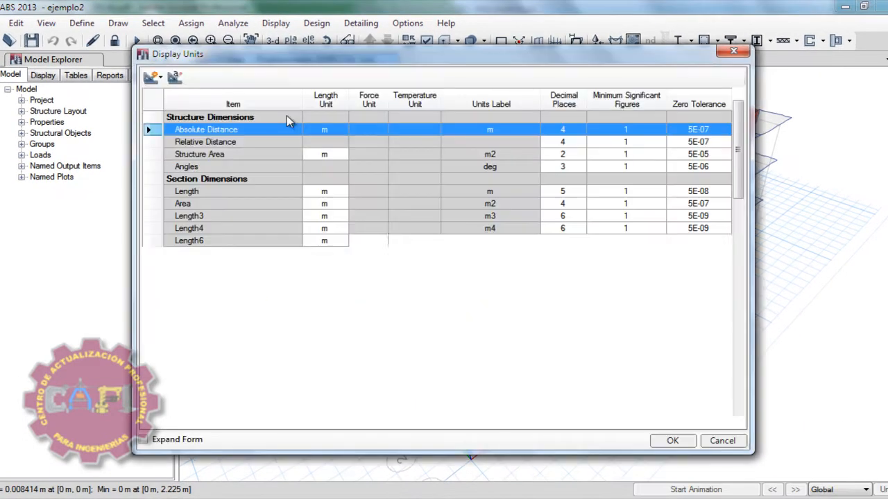
{"action": "left_click_drag", "start_coordinate": [282, 53], "coordinate": [249, 70]}
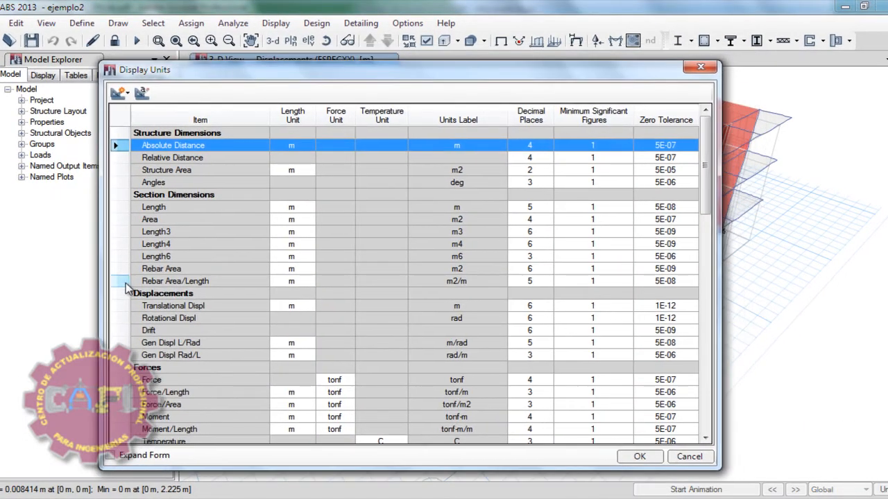
{"action": "left_click", "coordinate": [294, 307]}
{"action": "left_click", "coordinate": [309, 306]}
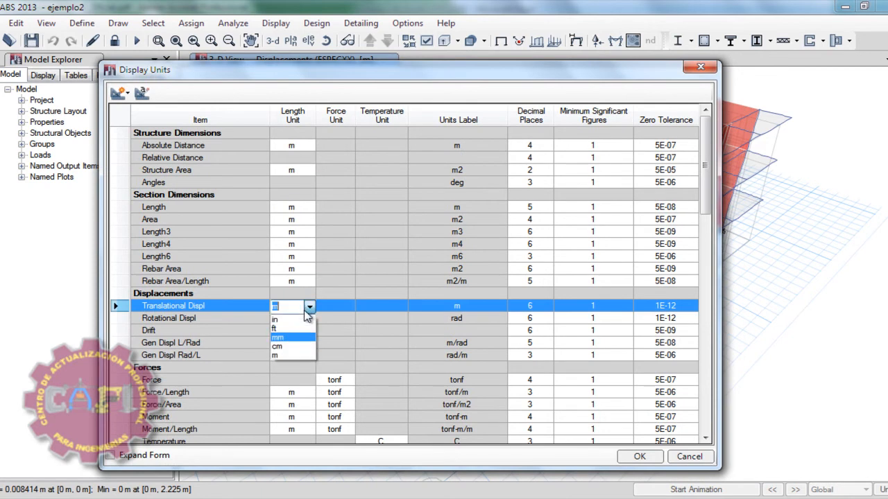
{"action": "left_click", "coordinate": [284, 346]}
{"action": "left_click_drag", "start_coordinate": [491, 81], "coordinate": [501, 58]}
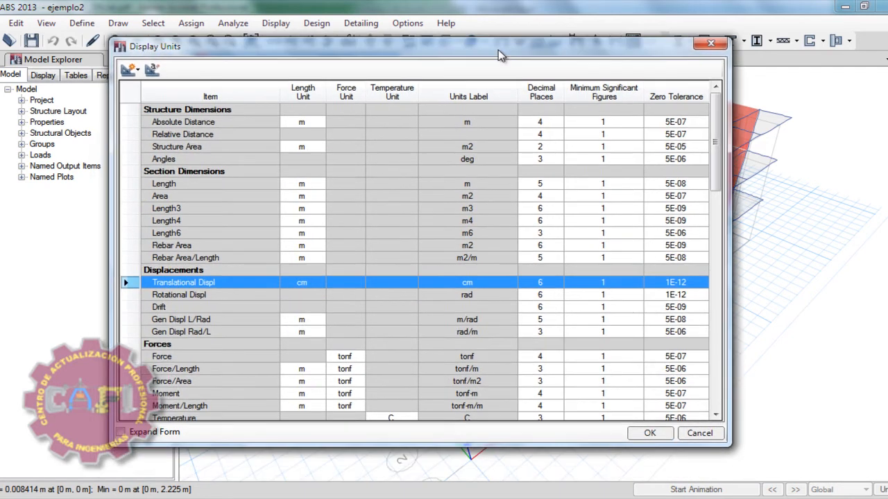
{"action": "left_click", "coordinate": [650, 432]}
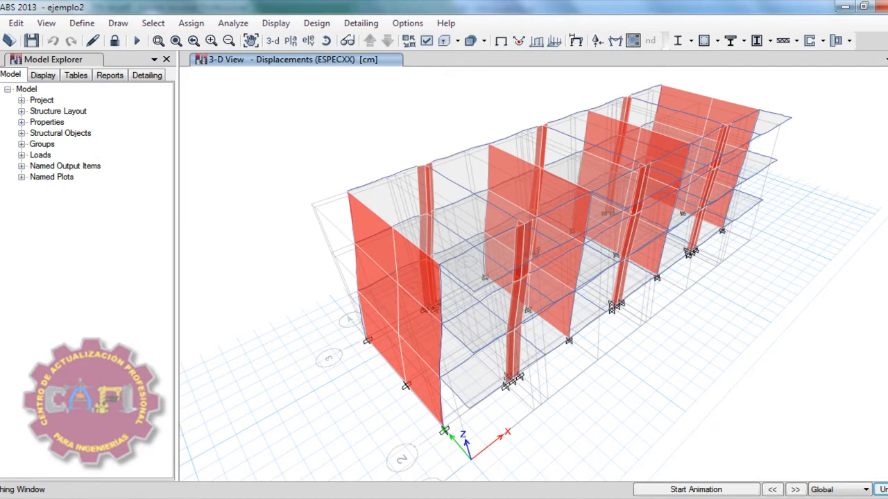
- Set the decimal places of translational displacements to 1 in the display units
{"action": "left_click", "coordinate": [880, 489]}
{"action": "left_click", "coordinate": [845, 490]}
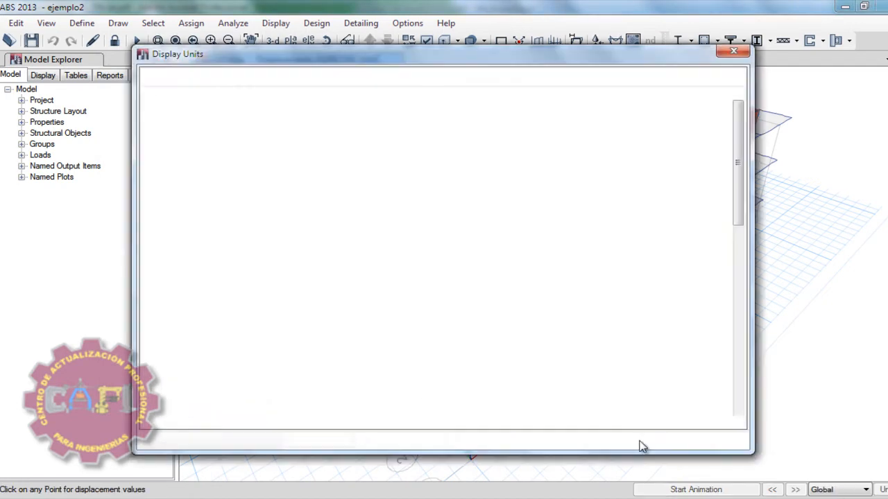
{"action": "left_click", "coordinate": [206, 293]}
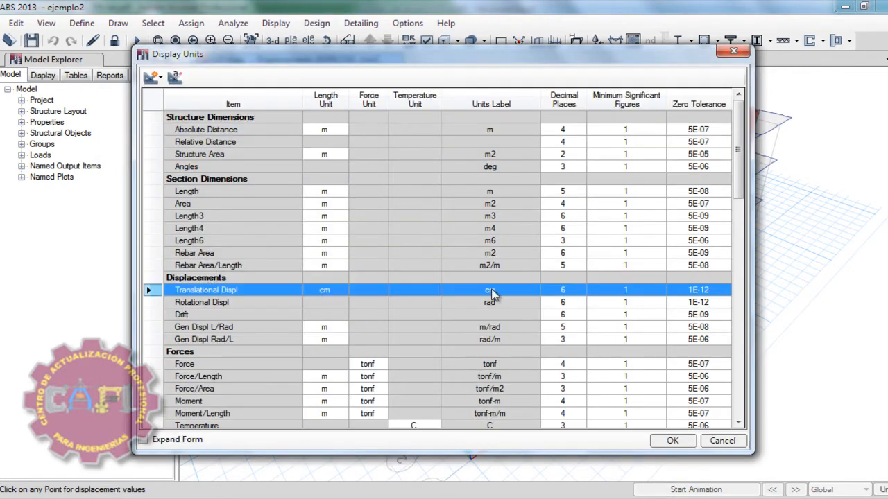
{"action": "left_click", "coordinate": [567, 289]}
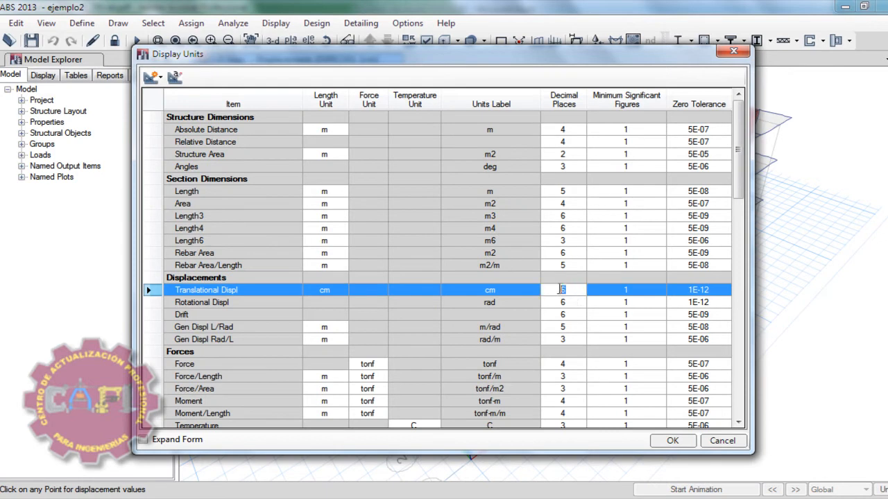
{"action": "type", "text": "1"}
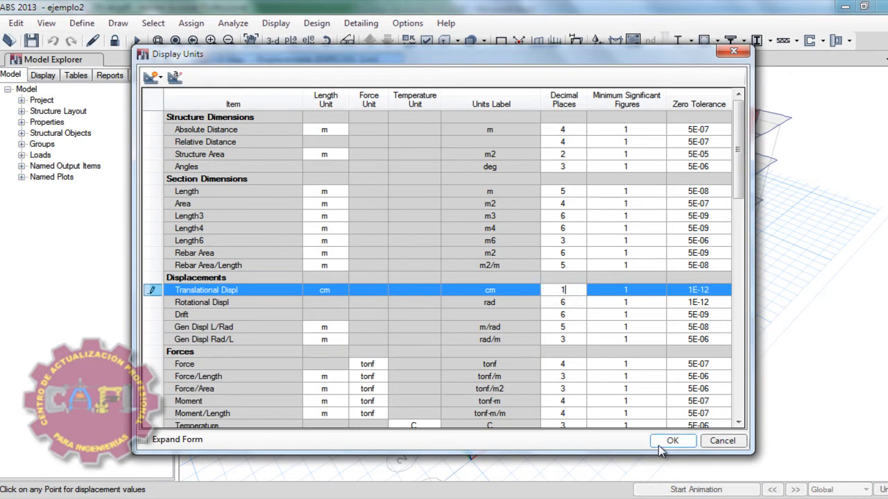
{"action": "left_click", "coordinate": [672, 441]}
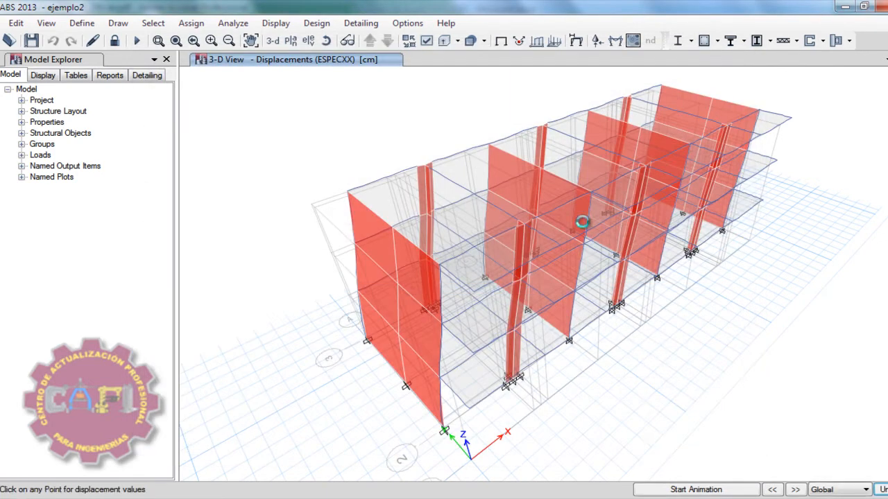
- Switch to Adobe Acrobat and find article 16.4, Desplazamientos Laterales, in the NTE E.030 norm
{"action": "mouse_move", "coordinate": [538, 170]}
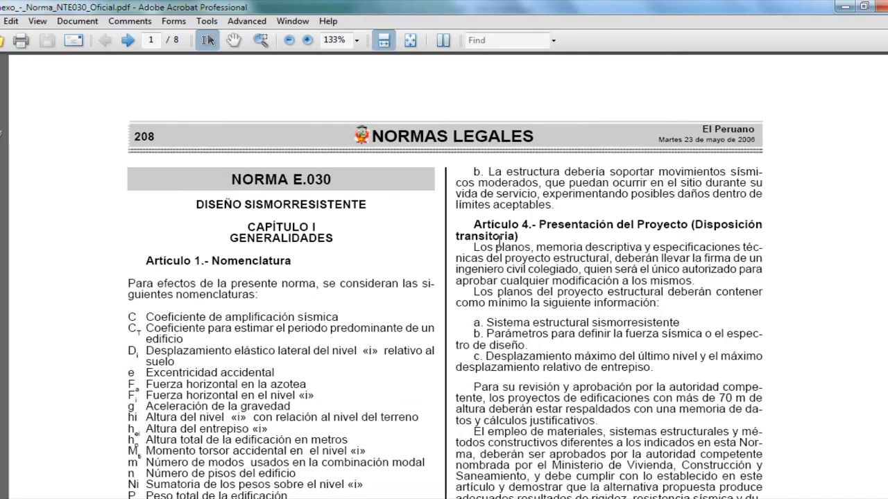
{"action": "scroll", "coordinate": [499, 239], "scroll_direction": "down", "scroll_amount": 10}
{"action": "scroll", "coordinate": [487, 271], "scroll_direction": "down", "scroll_amount": 20}
{"action": "scroll", "coordinate": [559, 217], "scroll_direction": "down", "scroll_amount": 20}
{"action": "scroll", "coordinate": [822, 367], "scroll_direction": "down", "scroll_amount": 9}
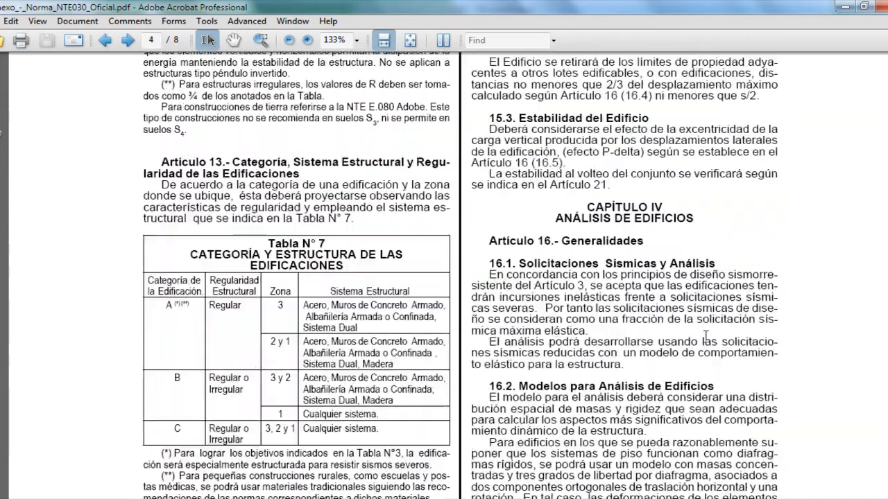
{"action": "scroll", "coordinate": [694, 347], "scroll_direction": "down", "scroll_amount": 10}
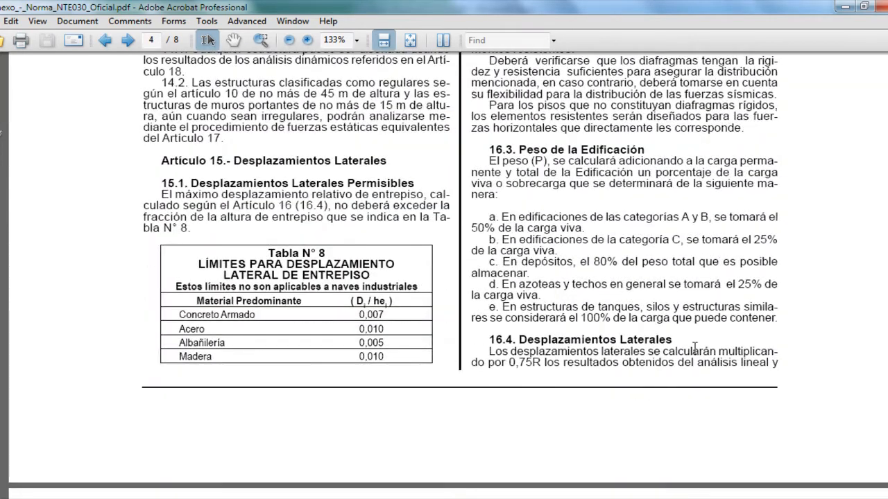
- Highlight the 0,75R factor in article 16.4, read the article's continuation on the following page, and return to ETABS
{"action": "scroll", "coordinate": [733, 372], "scroll_direction": "up", "scroll_amount": 3, "text": "ctrl"}
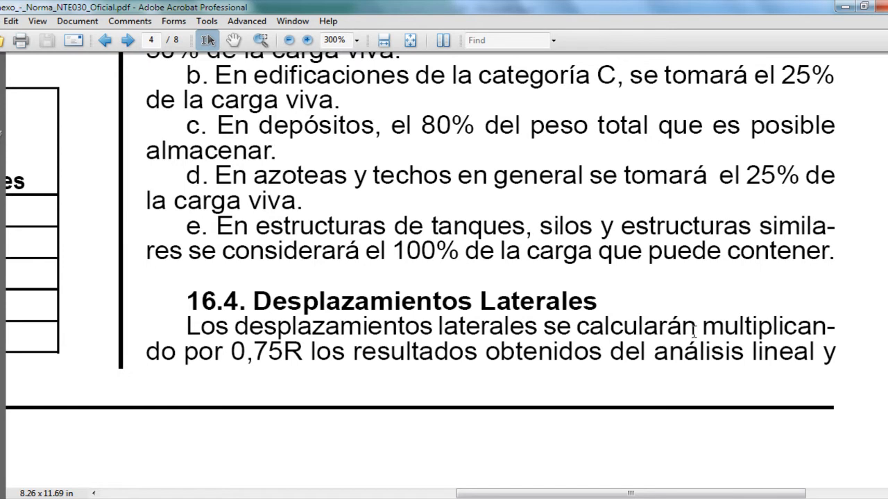
{"action": "left_click_drag", "start_coordinate": [237, 353], "coordinate": [300, 352]}
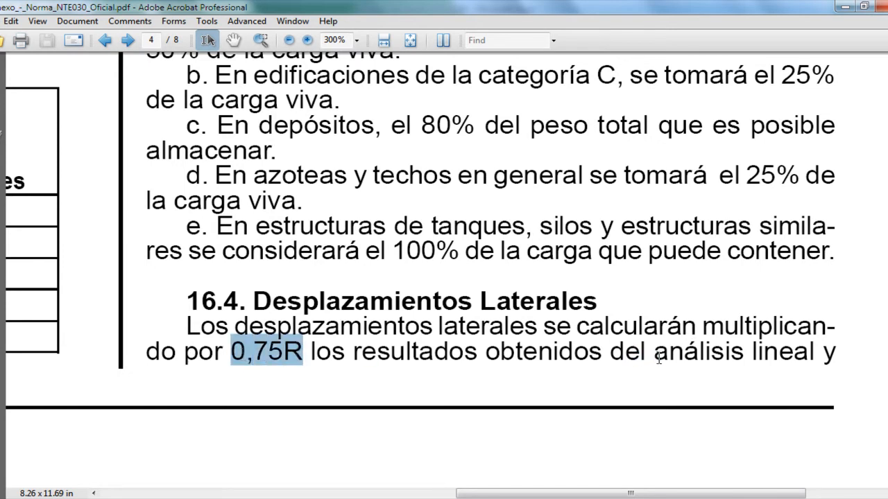
{"action": "left_click_drag", "start_coordinate": [628, 493], "coordinate": [283, 494]}
{"action": "scroll", "coordinate": [375, 357], "scroll_direction": "down", "scroll_amount": 10}
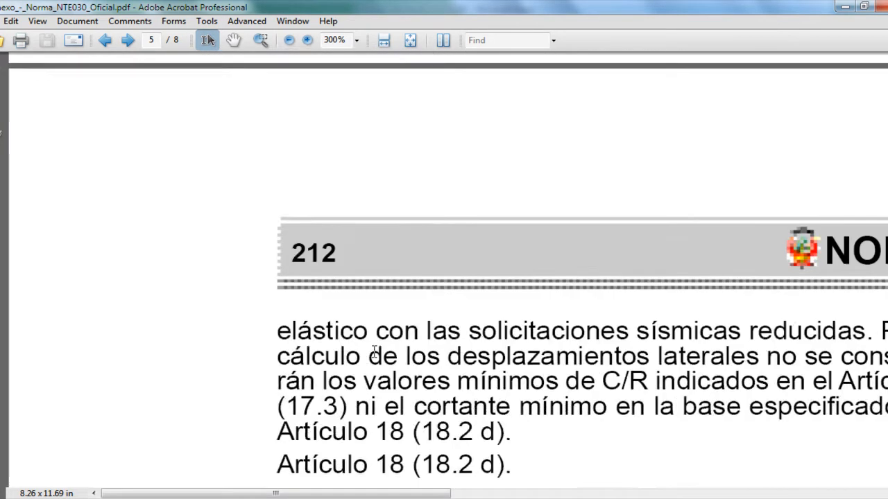
{"action": "scroll", "coordinate": [576, 365], "scroll_direction": "down", "scroll_amount": 1, "text": "ctrl"}
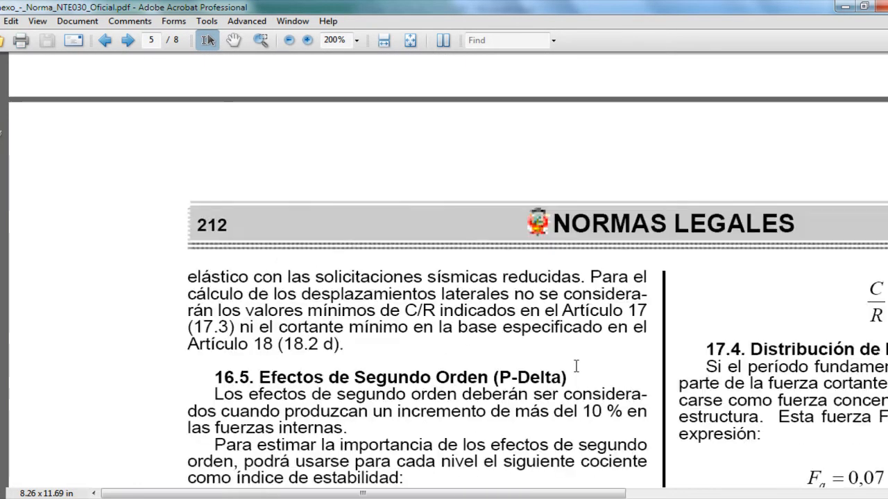
{"action": "left_click", "coordinate": [845, 8]}
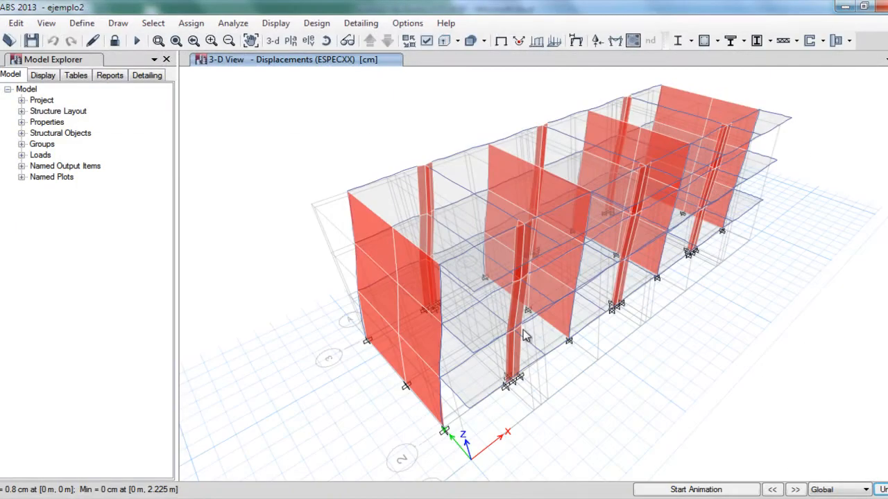
- Create a load combination named DESPXX that uses load case ESPECXX
{"action": "mouse_move", "coordinate": [539, 172]}
{"action": "left_click", "coordinate": [86, 24]}
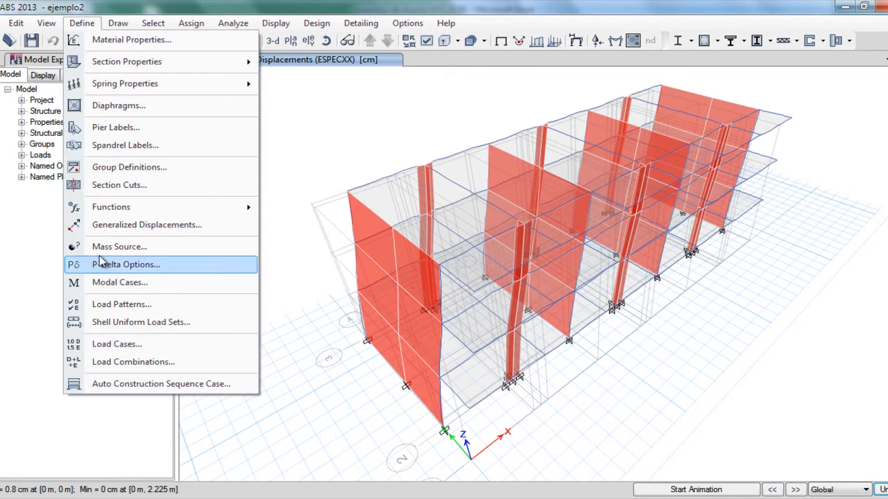
{"action": "left_click", "coordinate": [148, 363]}
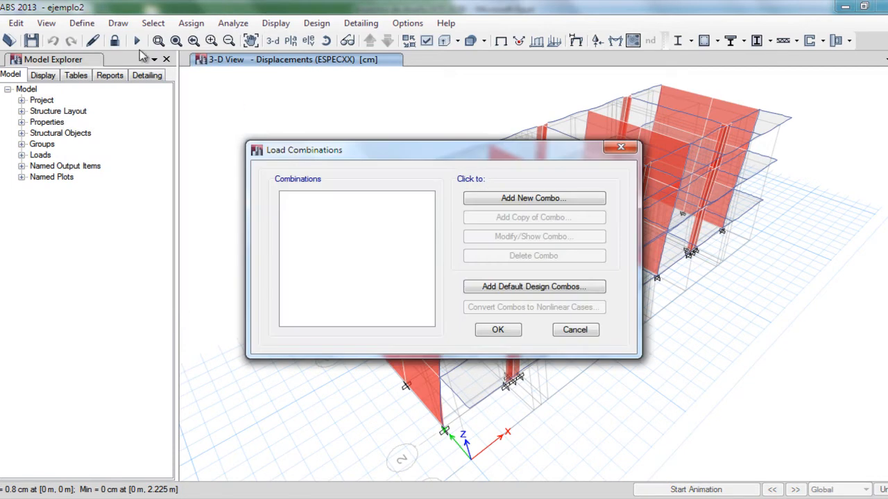
{"action": "left_click_drag", "start_coordinate": [406, 153], "coordinate": [399, 149]}
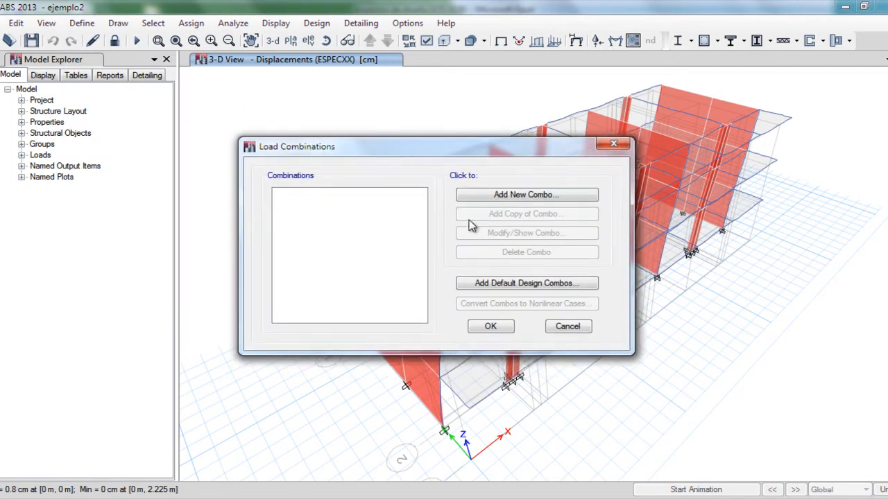
{"action": "left_click", "coordinate": [526, 195]}
{"action": "left_click_drag", "start_coordinate": [505, 102], "coordinate": [519, 115]}
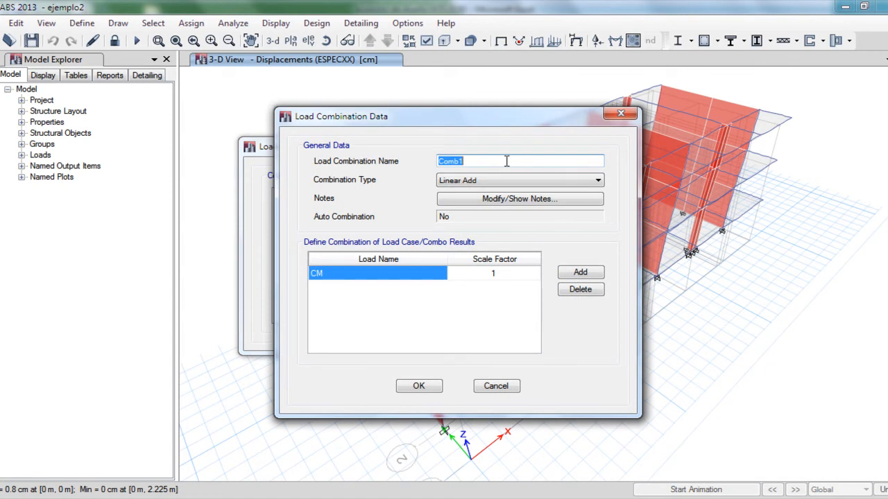
{"action": "type", "text": "de"}
{"action": "left_click", "coordinate": [354, 274]}
{"action": "left_click", "coordinate": [342, 313]}
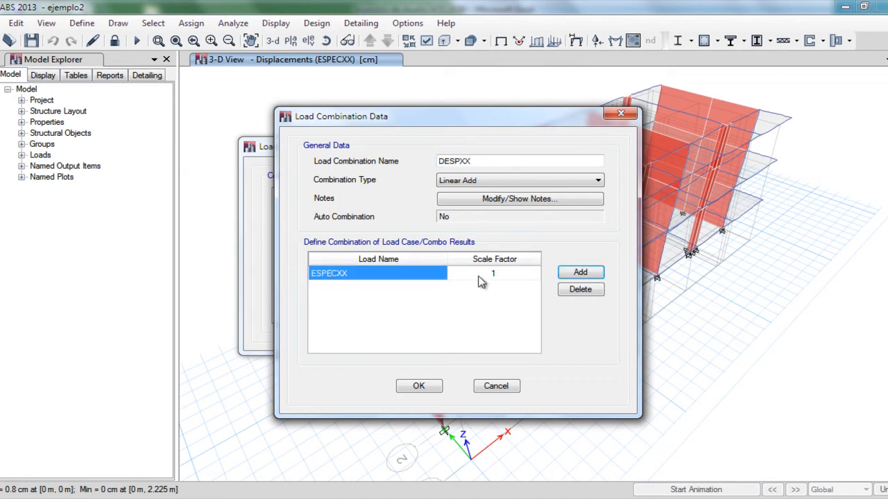
- Set the ESPECXX scale factor to 6 and save the DESPXX combination
{"action": "left_click", "coordinate": [506, 276]}
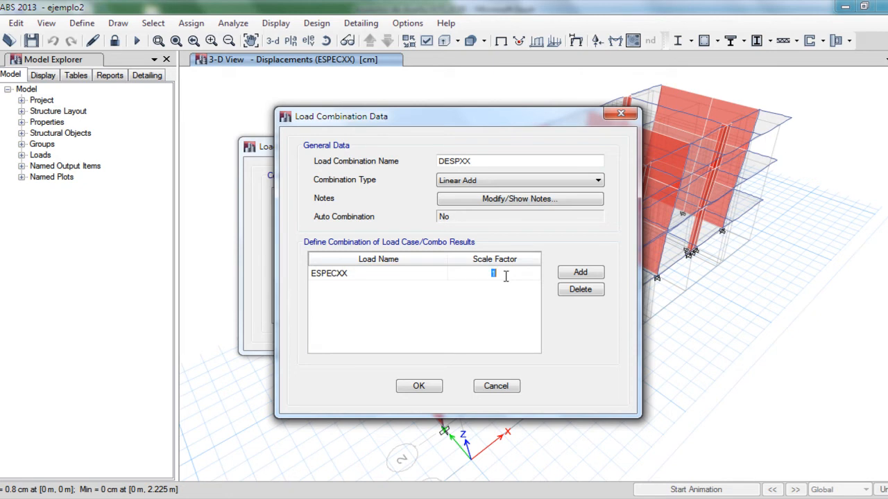
{"action": "type", "text": "6"}
{"action": "left_click", "coordinate": [419, 385]}
- Add a load combination named DESPYY that uses load case ESPECYY
{"action": "left_click", "coordinate": [496, 138]}
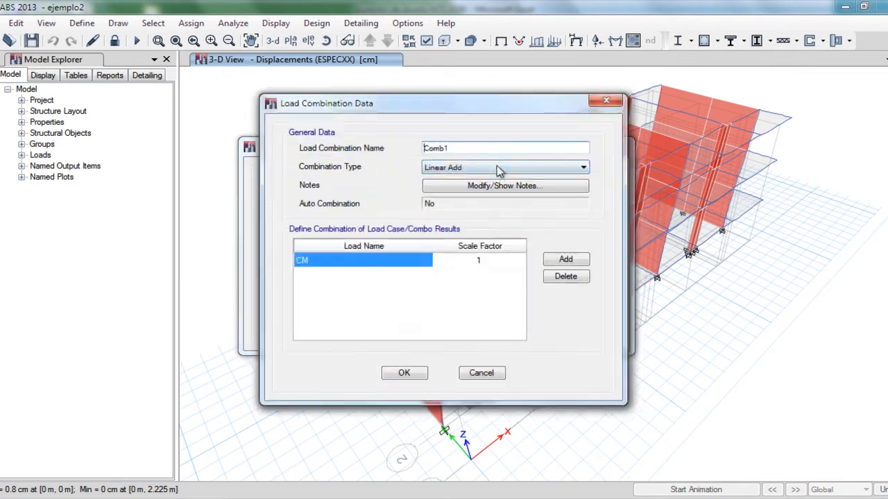
{"action": "double_click", "coordinate": [490, 147]}
{"action": "type", "text": "DESPYY"}
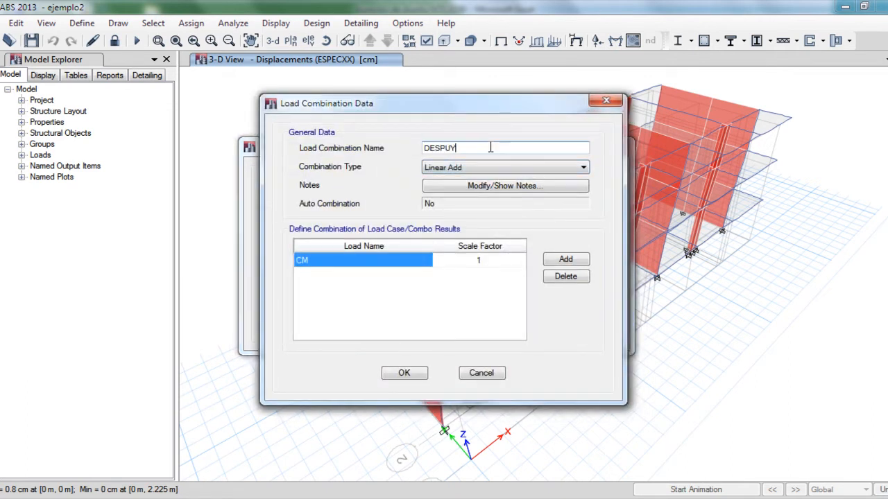
{"action": "left_click", "coordinate": [363, 260]}
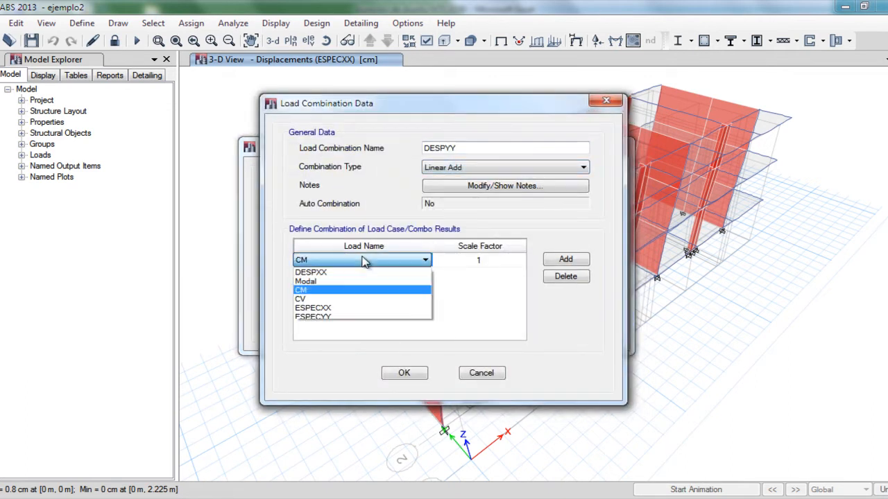
{"action": "left_click", "coordinate": [335, 318]}
- Set the ESPECYY scale factor to 0.75*3, save the DESPYY combination and finish defining load combinations
{"action": "left_click", "coordinate": [479, 263]}
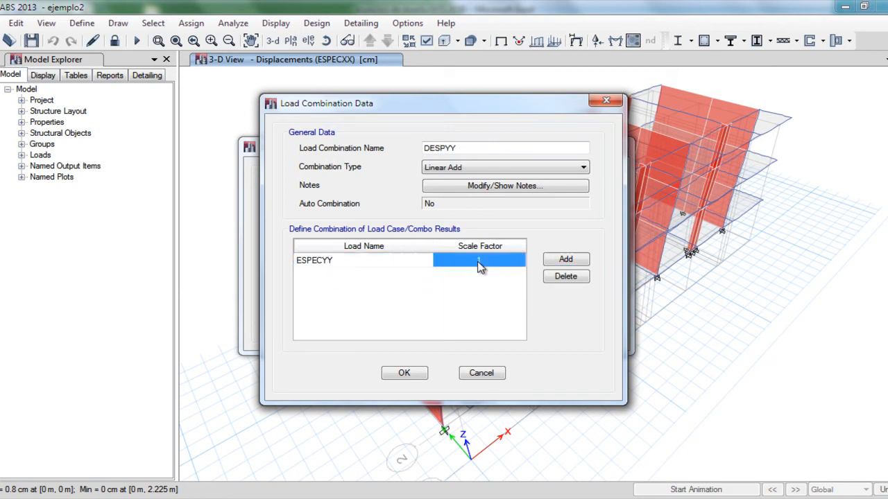
{"action": "type", "text": "0.75"}
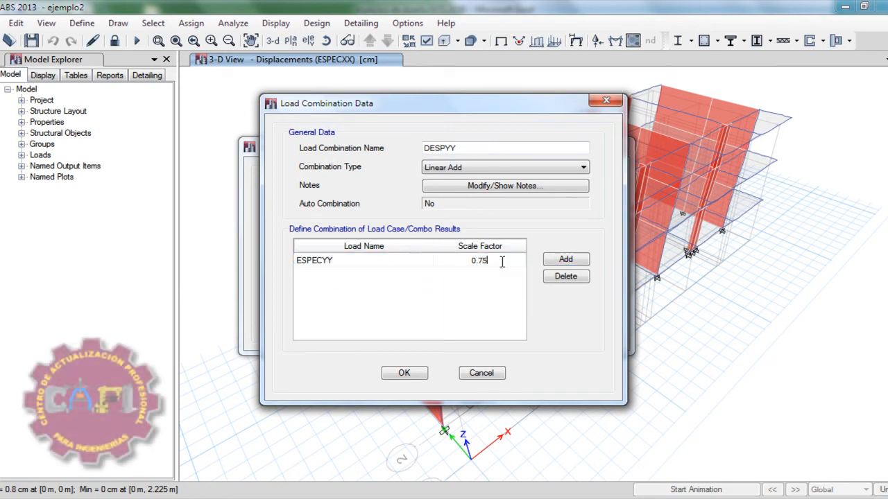
{"action": "type", "text": "*3"}
{"action": "key", "text": "Return"}
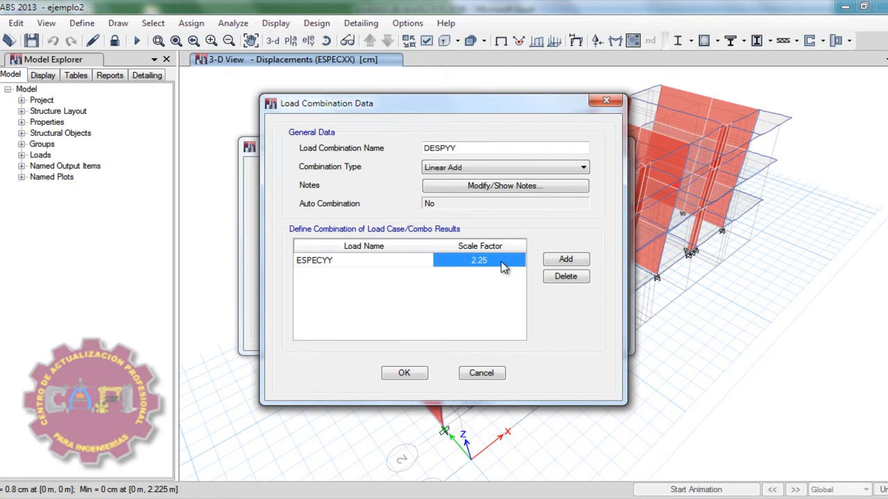
{"action": "left_click", "coordinate": [404, 372]}
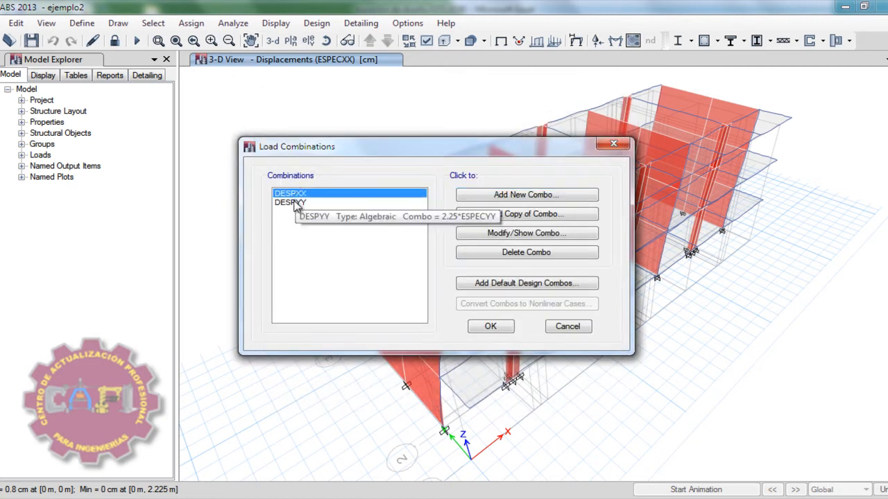
{"action": "left_click", "coordinate": [294, 203]}
{"action": "left_click", "coordinate": [491, 328]}
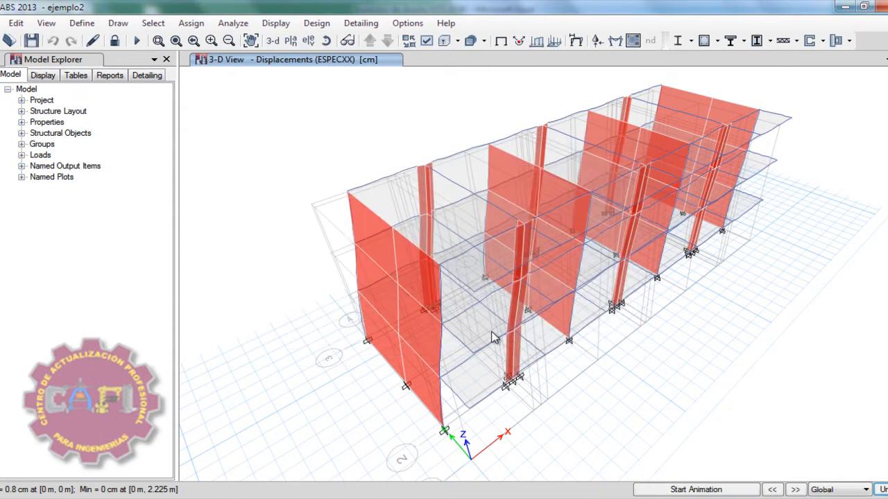
- Show the Diaphragm Center of Mass Displacements table from the analysis displacement results and enlarge its area below the 3-D view
{"action": "left_click", "coordinate": [276, 25]}
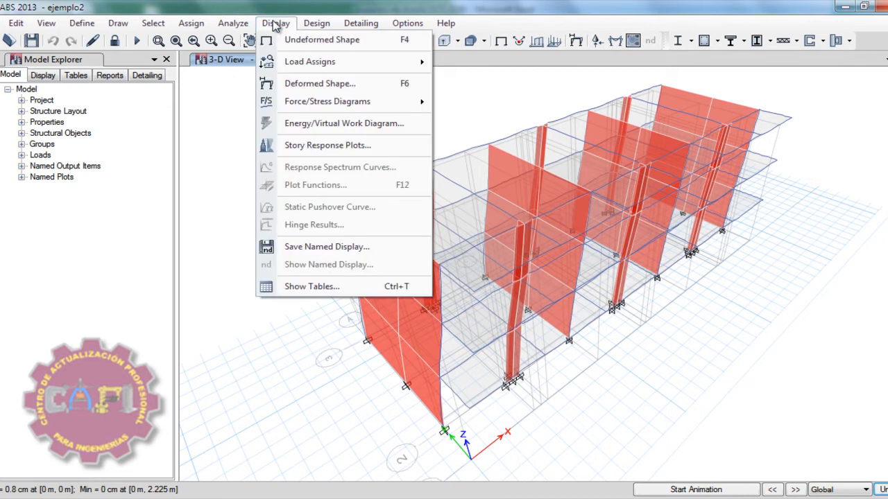
{"action": "left_click", "coordinate": [301, 286]}
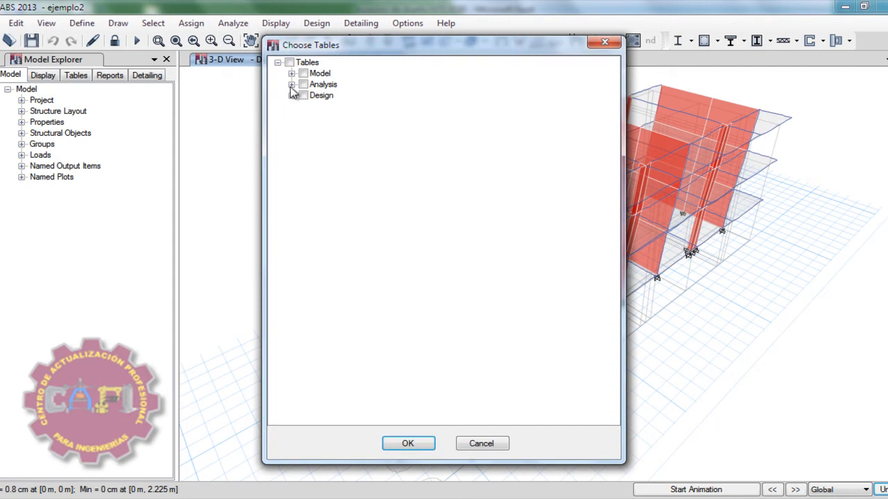
{"action": "left_click", "coordinate": [291, 85]}
{"action": "left_click", "coordinate": [305, 151]}
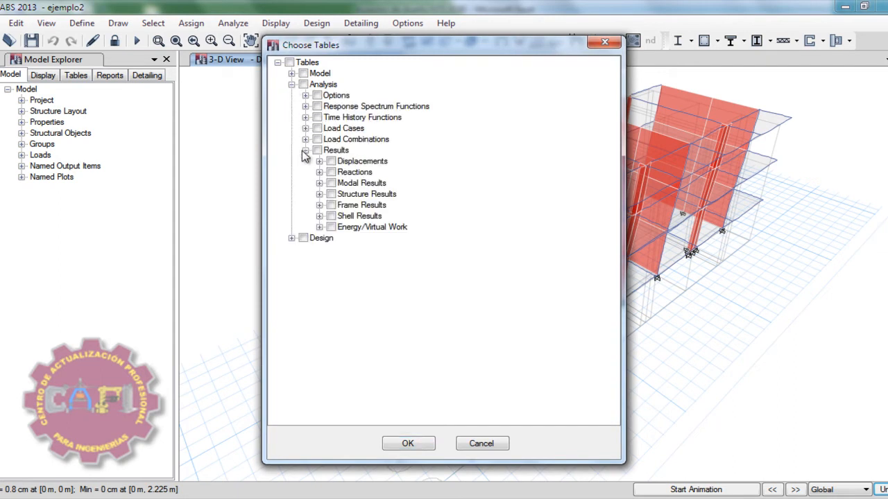
{"action": "left_click", "coordinate": [319, 161]}
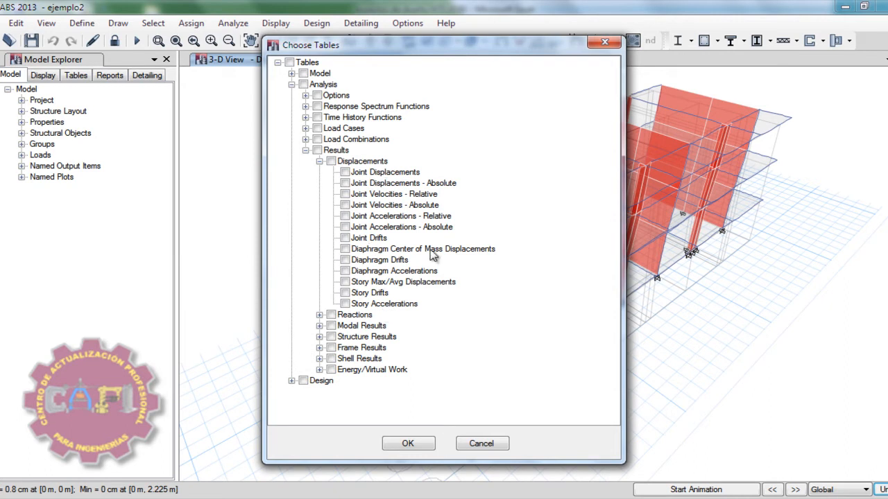
{"action": "left_click", "coordinate": [345, 249]}
{"action": "left_click", "coordinate": [416, 444]}
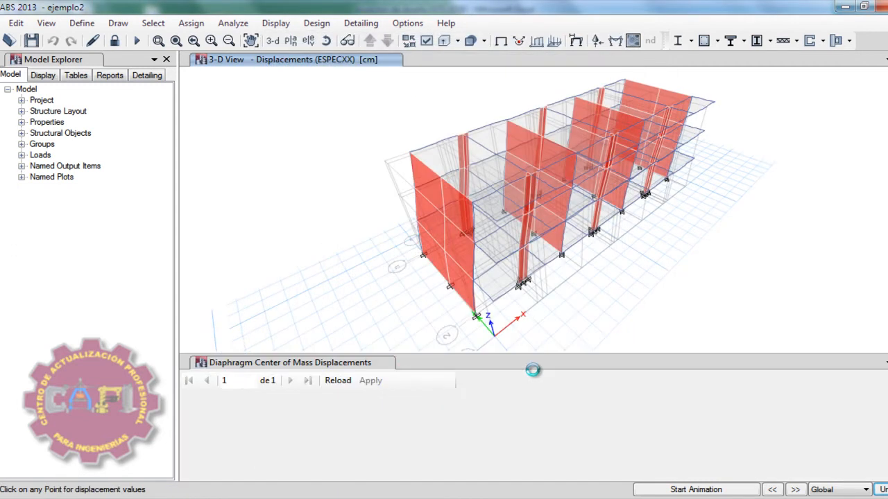
{"action": "left_click_drag", "start_coordinate": [487, 350], "coordinate": [492, 290]}
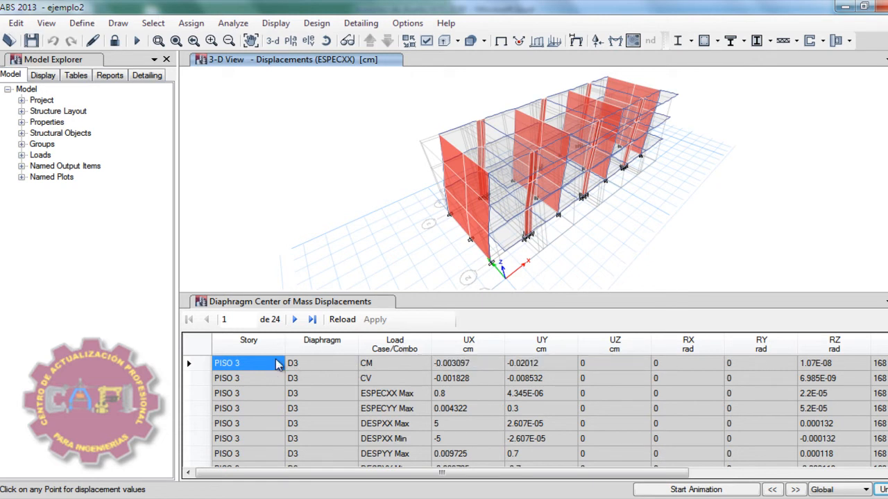
- Filter the displacement table by the DESPXX Max combination and examine the UX displacement of each story
{"action": "right_click", "coordinate": [397, 346]}
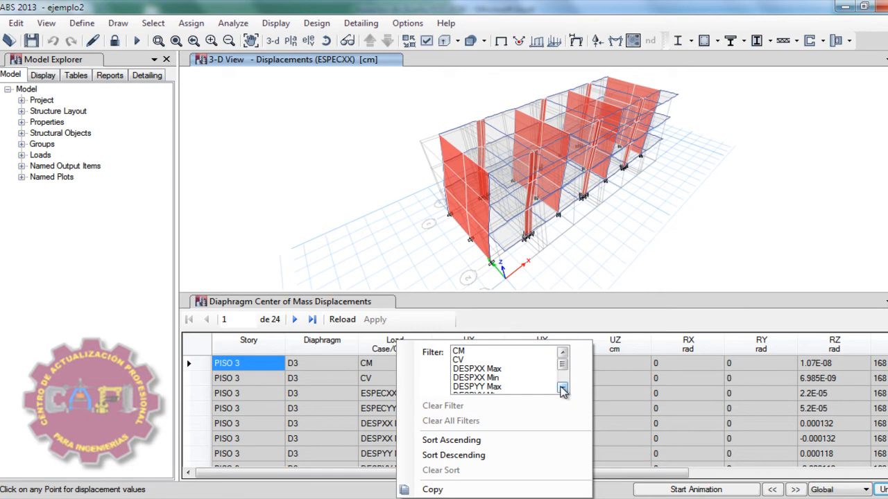
{"action": "left_click", "coordinate": [472, 369]}
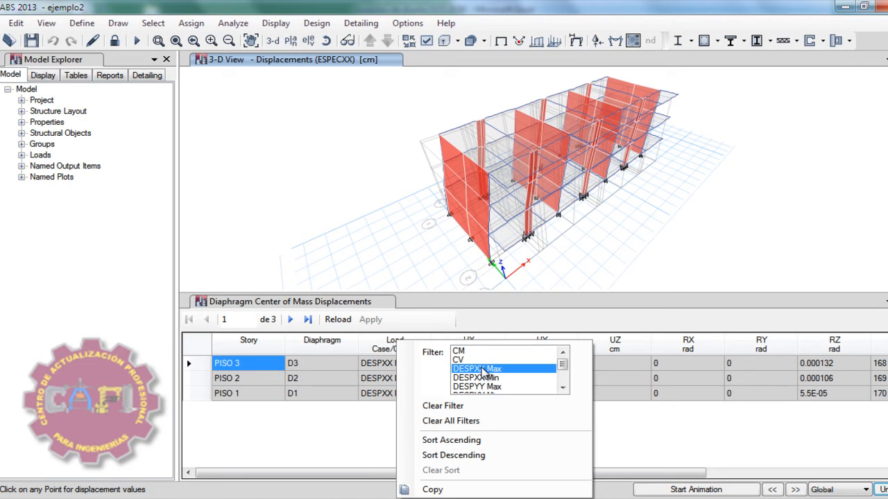
{"action": "left_click", "coordinate": [633, 427]}
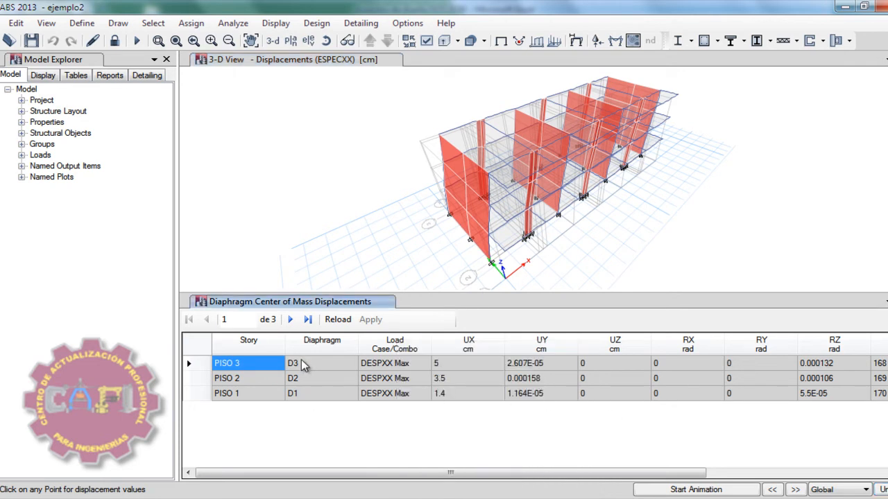
{"action": "left_click", "coordinate": [458, 364]}
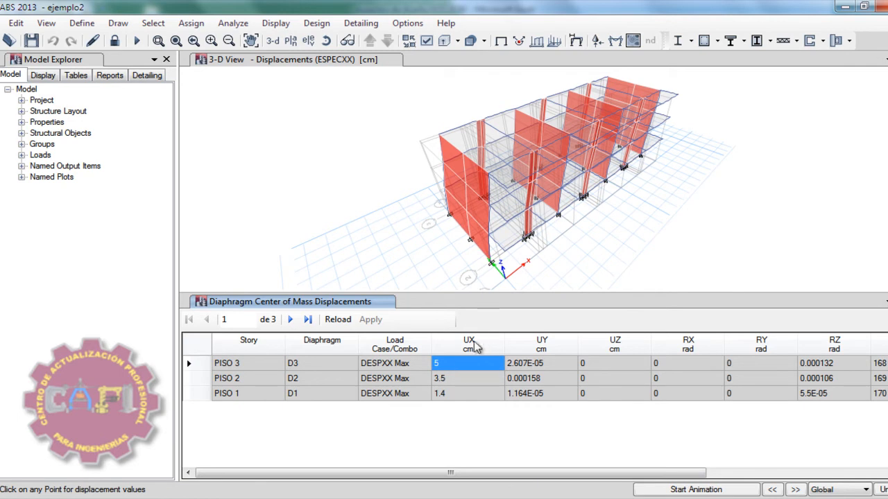
{"action": "left_click", "coordinate": [439, 379]}
{"action": "left_click", "coordinate": [447, 395]}
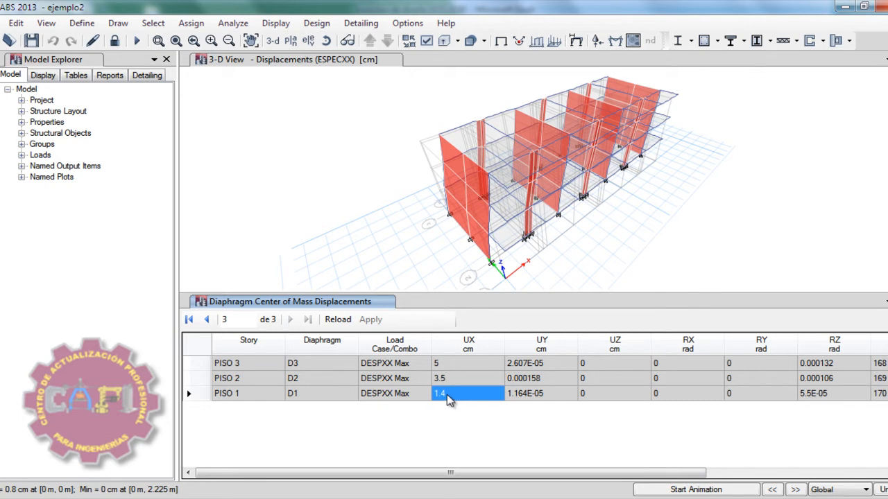
{"action": "key", "text": "Up"}
{"action": "key", "text": "Up"}
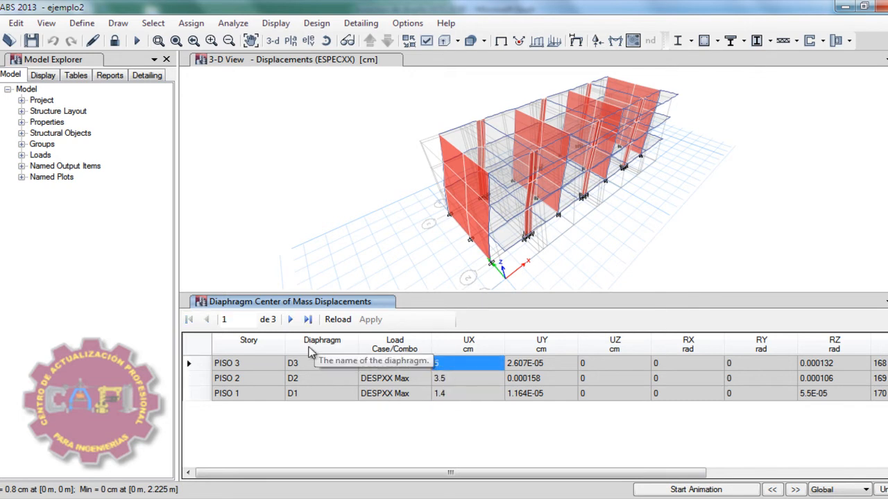
- Switch the displacement table's load combination filter to DESPYY Max
{"action": "right_click", "coordinate": [469, 341]}
{"action": "right_click", "coordinate": [401, 342]}
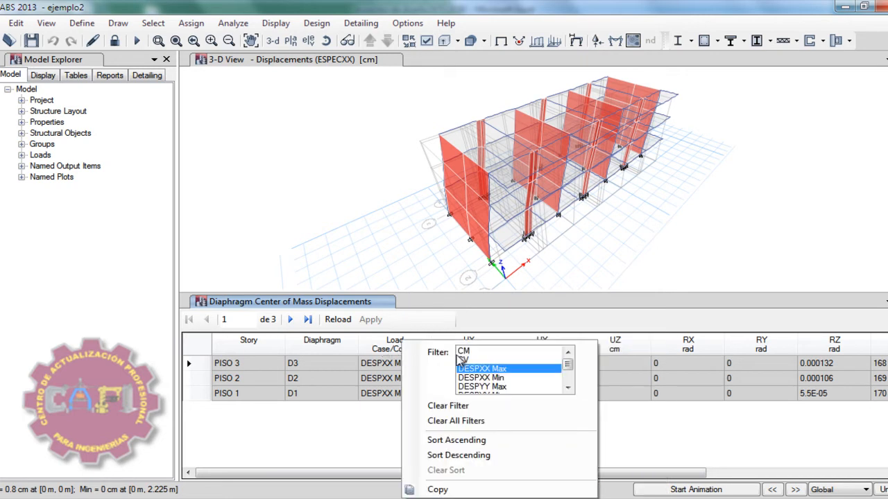
{"action": "left_click", "coordinate": [512, 387]}
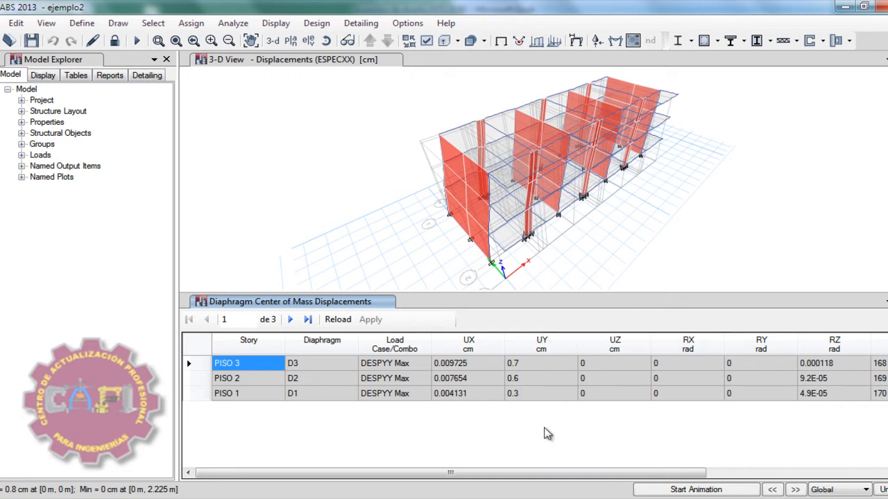
- Switch to Adobe Acrobat and find Tabla N° 8, the interstory lateral displacement limits, in the NTE E.030 norm
{"action": "key", "text": "alt+Tab"}
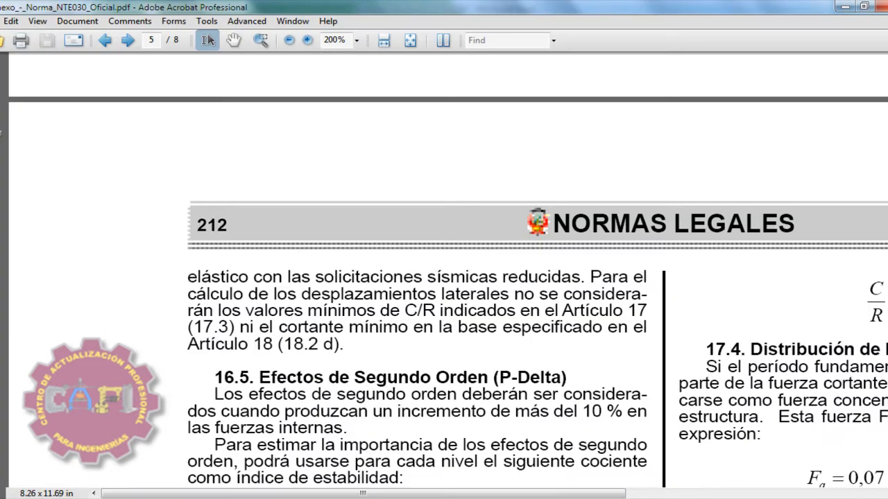
{"action": "scroll", "coordinate": [417, 317], "scroll_direction": "up", "scroll_amount": 1, "text": "ctrl"}
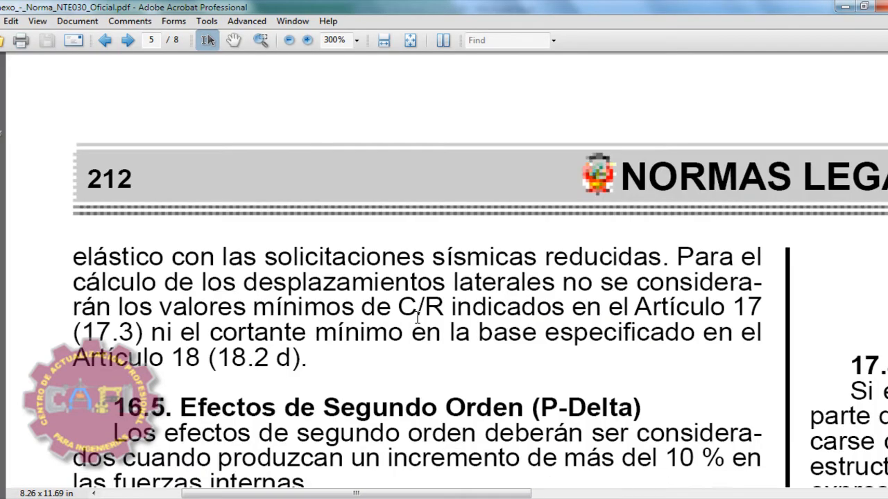
{"action": "scroll", "coordinate": [416, 318], "scroll_direction": "down", "scroll_amount": 2, "text": "ctrl"}
{"action": "scroll", "coordinate": [416, 373], "scroll_direction": "up", "scroll_amount": 6}
{"action": "scroll", "coordinate": [282, 269], "scroll_direction": "up", "scroll_amount": 1, "text": "ctrl"}
{"action": "scroll", "coordinate": [281, 269], "scroll_direction": "up", "scroll_amount": 1, "text": "ctrl"}
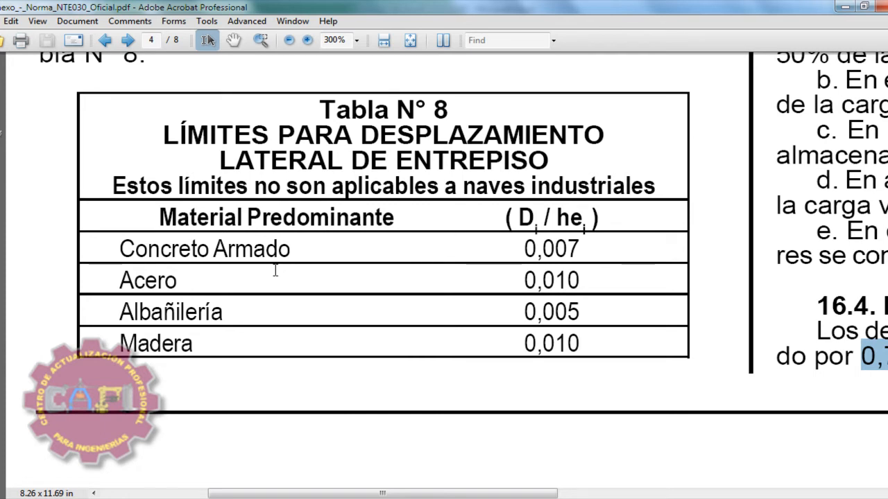
{"action": "scroll", "coordinate": [285, 299], "scroll_direction": "up", "scroll_amount": 1}
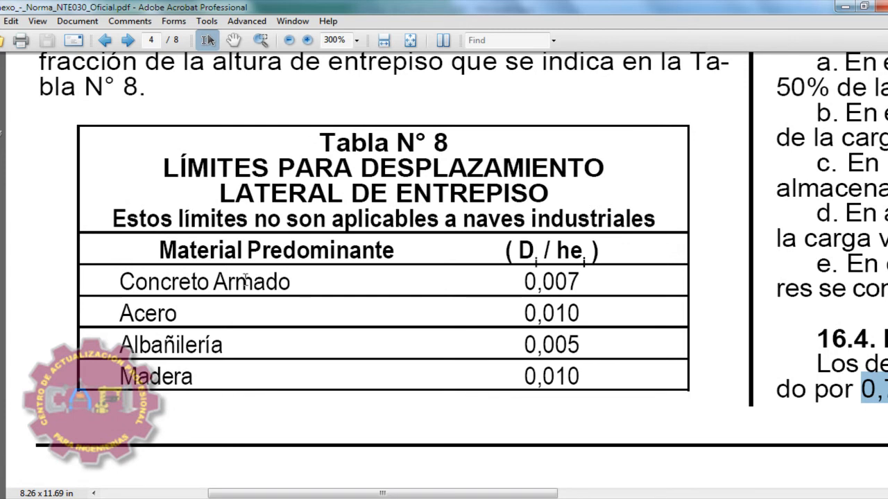
- Highlight Concreto Armado and the limits for each material in Tabla N° 8 one by one, and return to ETABS
{"action": "left_click_drag", "start_coordinate": [116, 284], "coordinate": [290, 283]}
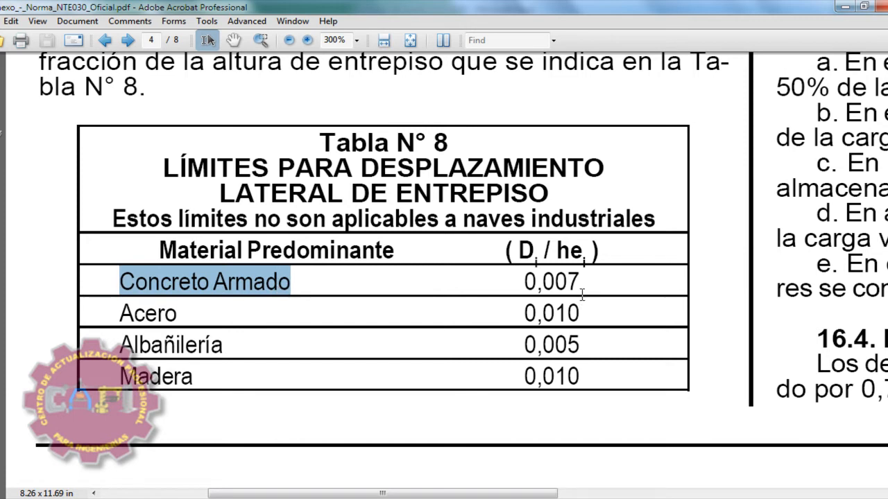
{"action": "left_click_drag", "start_coordinate": [582, 287], "coordinate": [517, 277]}
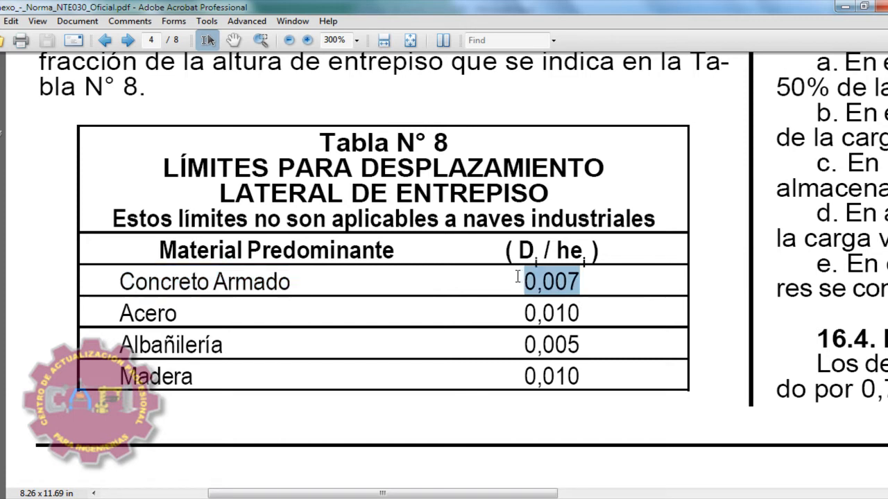
{"action": "left_click_drag", "start_coordinate": [524, 310], "coordinate": [581, 310]}
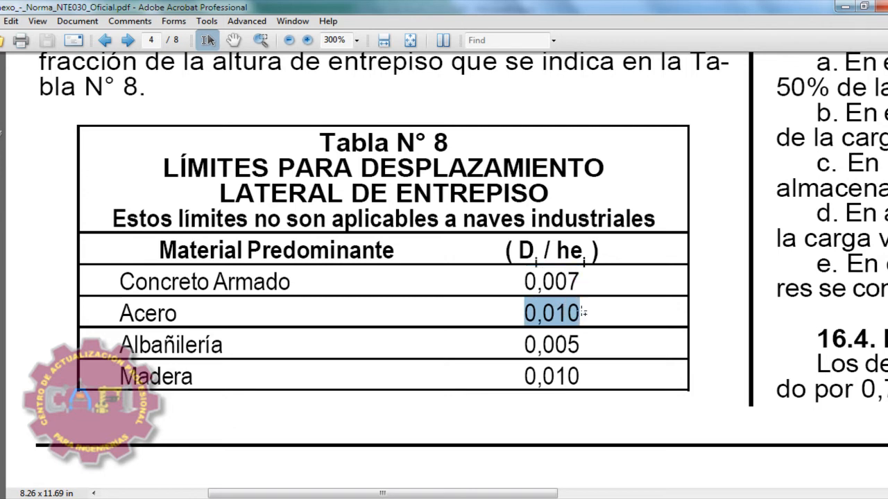
{"action": "left_click_drag", "start_coordinate": [526, 344], "coordinate": [582, 345]}
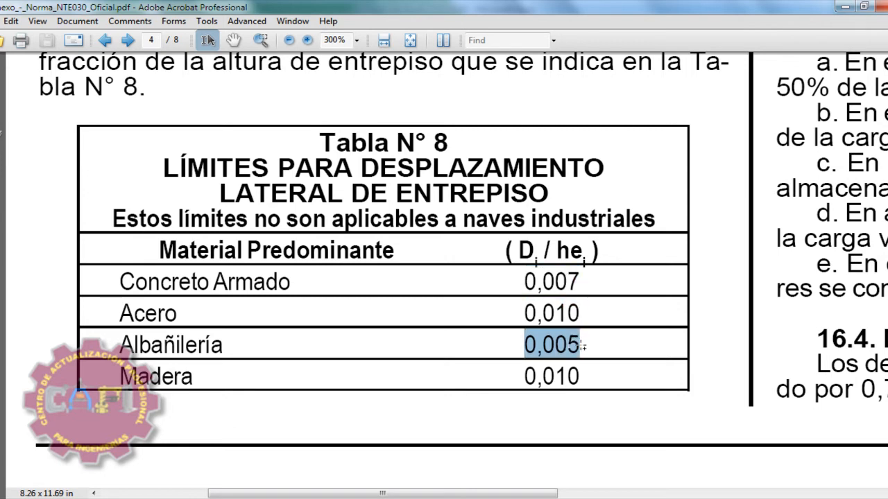
{"action": "left_click_drag", "start_coordinate": [523, 376], "coordinate": [575, 376]}
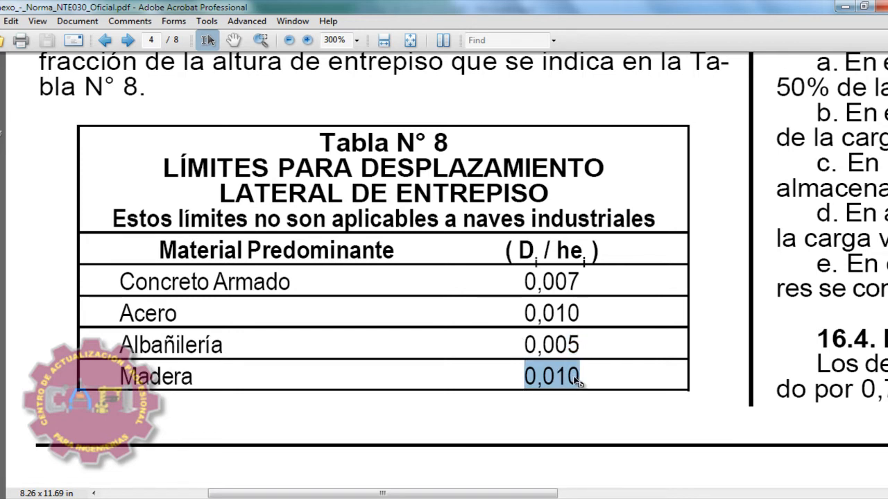
{"action": "left_click", "coordinate": [598, 382]}
{"action": "key", "text": "alt+Tab"}
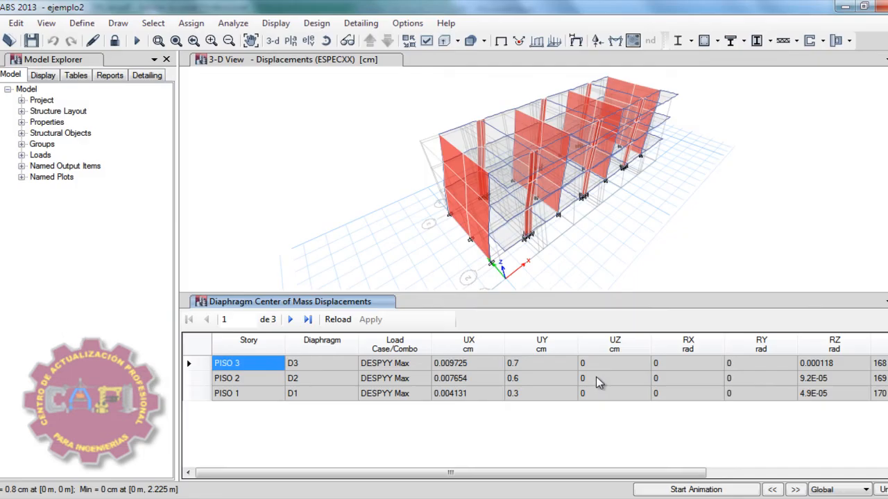
- Display the Story Drifts results table, deselecting Diaphragm Center of Mass Displacements in the table selection
{"action": "left_click", "coordinate": [276, 23]}
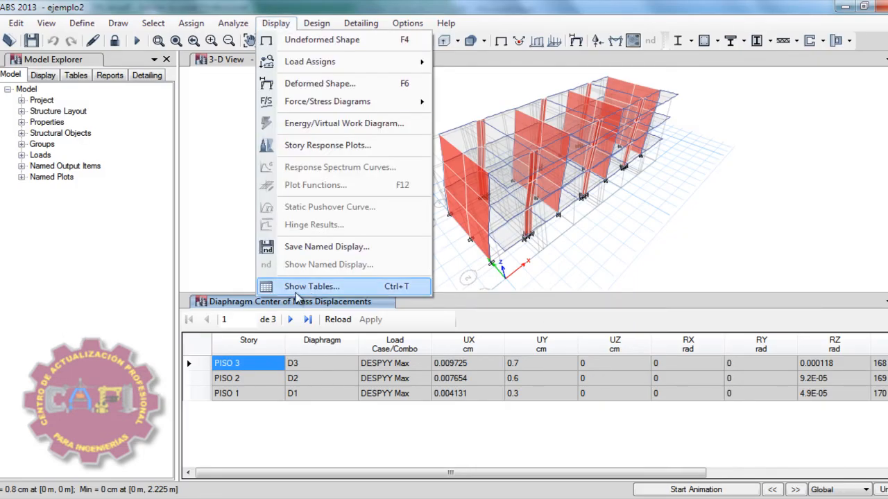
{"action": "left_click", "coordinate": [311, 286]}
{"action": "left_click", "coordinate": [346, 249]}
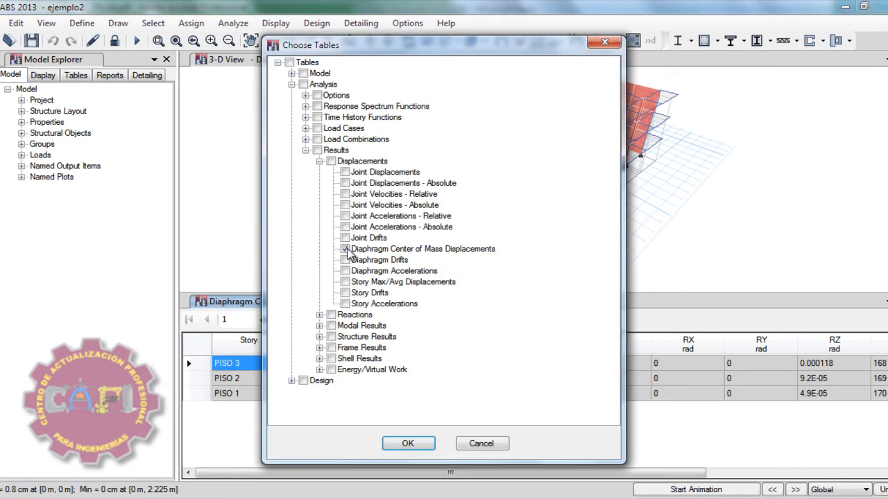
{"action": "left_click", "coordinate": [345, 249]}
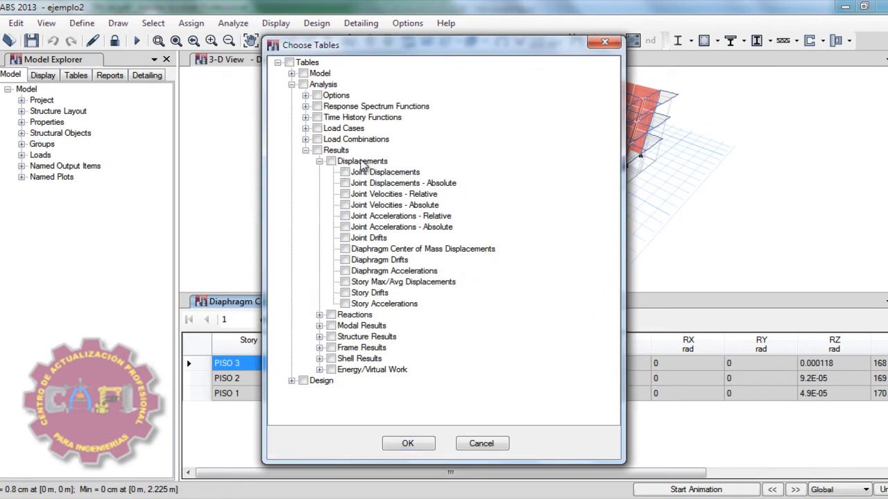
{"action": "left_click", "coordinate": [346, 293]}
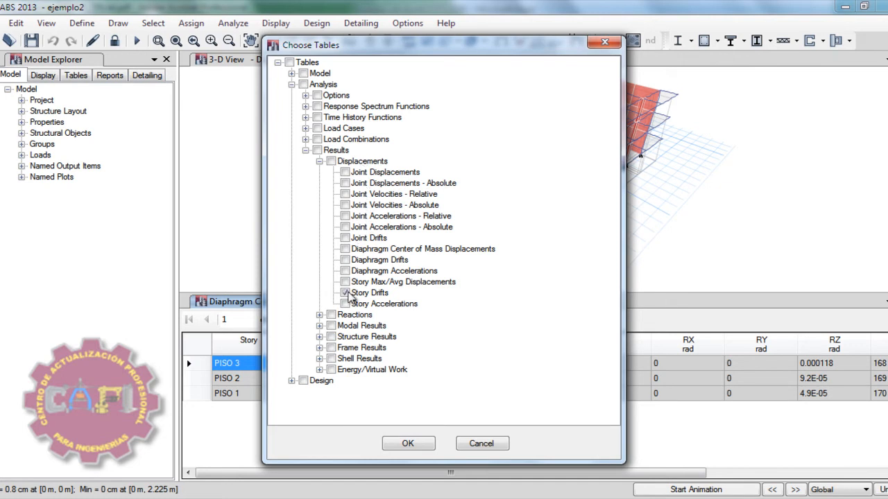
{"action": "left_click", "coordinate": [417, 446]}
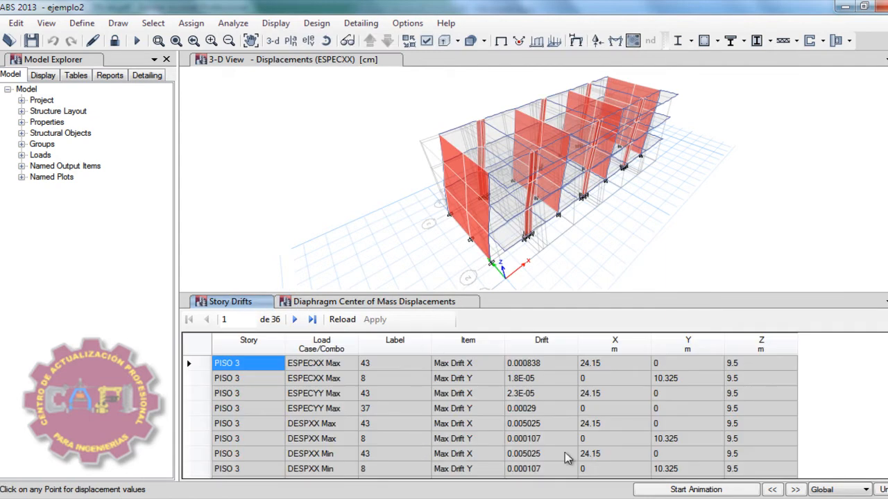
- Filter the Story Drifts table by the DESPXX Max combination and export it to Excel
{"action": "right_click", "coordinate": [307, 347]}
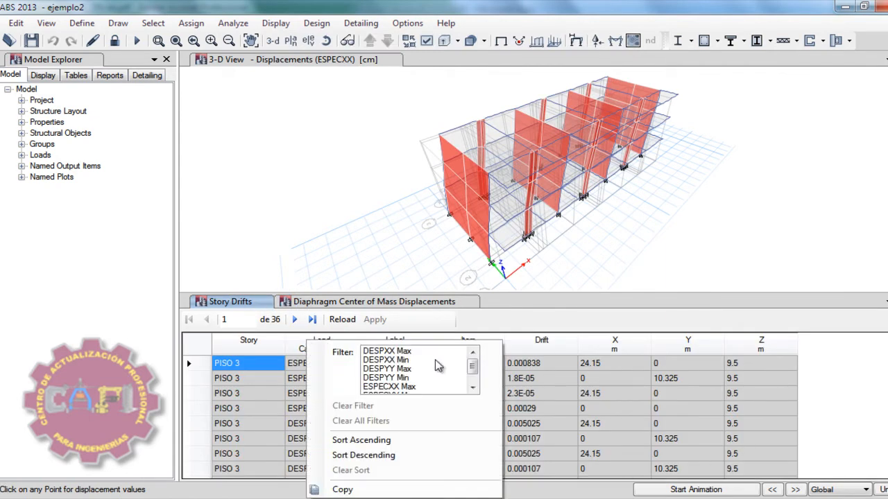
{"action": "left_click", "coordinate": [395, 351]}
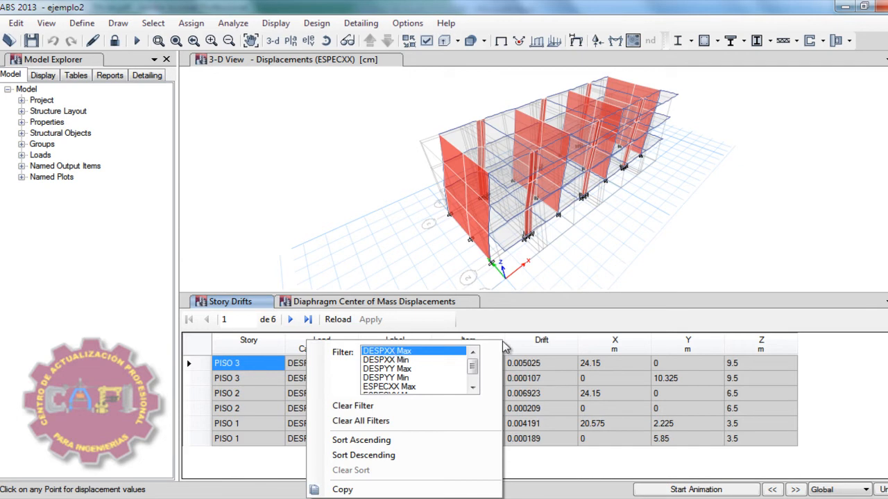
{"action": "left_click", "coordinate": [631, 474]}
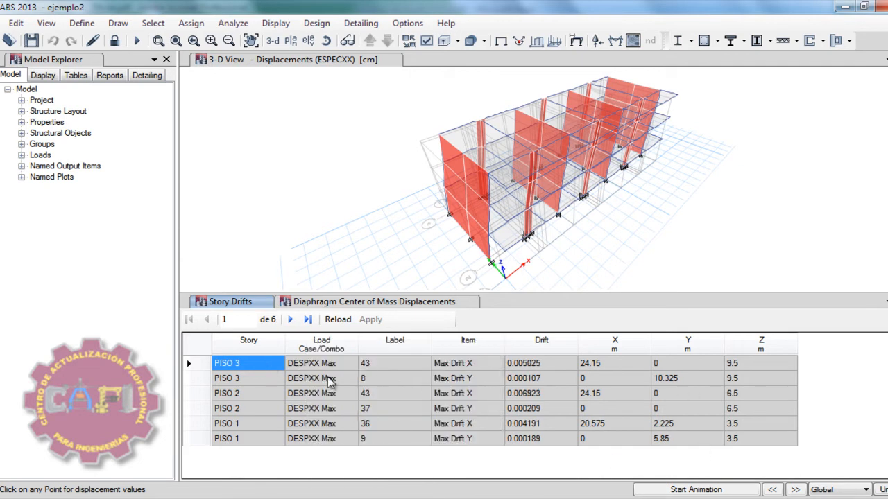
{"action": "right_click", "coordinate": [265, 362]}
{"action": "left_click", "coordinate": [322, 408]}
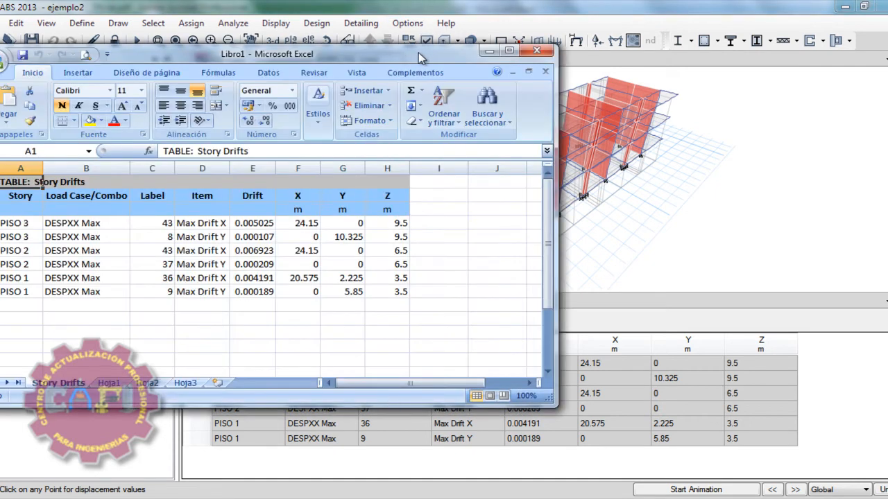
{"action": "left_click_drag", "start_coordinate": [419, 52], "coordinate": [630, 68]}
- Examine the exported story drifts column by column: load combination, label, item and drift
{"action": "left_click_drag", "start_coordinate": [236, 239], "coordinate": [230, 301]}
{"action": "left_click_drag", "start_coordinate": [307, 240], "coordinate": [299, 307]}
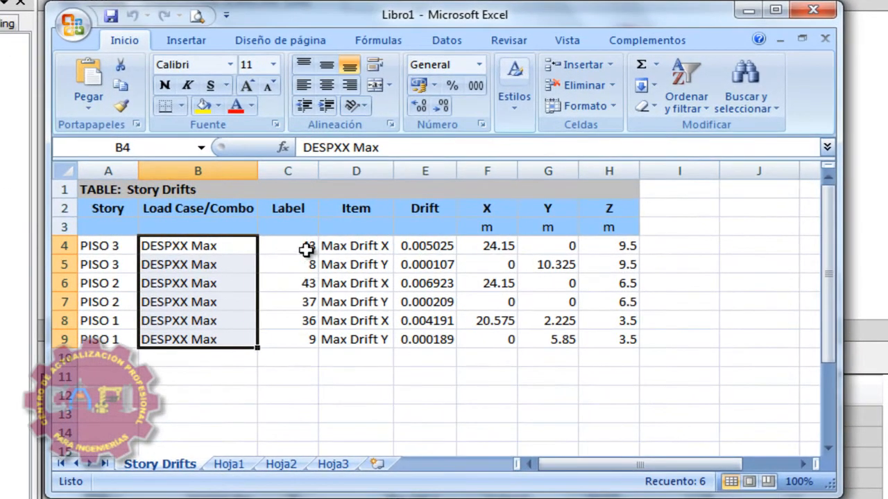
{"action": "left_click", "coordinate": [363, 239]}
{"action": "left_click_drag", "start_coordinate": [305, 245], "coordinate": [296, 337]}
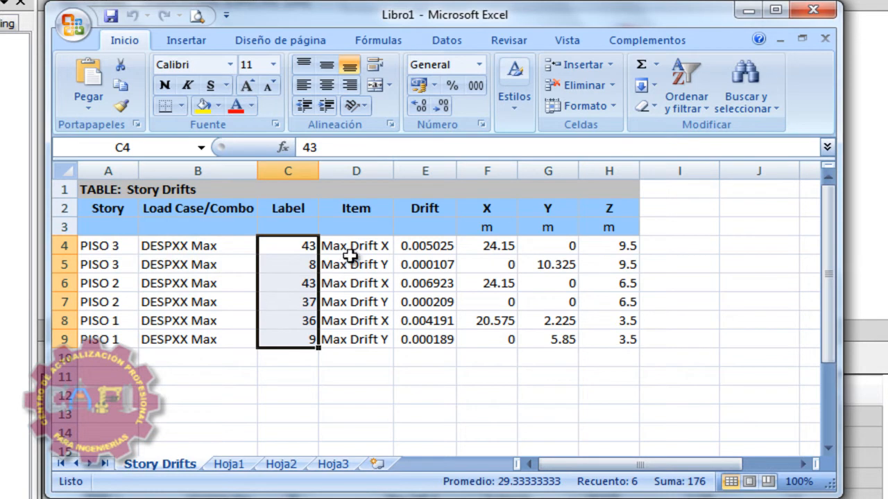
{"action": "left_click_drag", "start_coordinate": [361, 250], "coordinate": [356, 339]}
{"action": "left_click_drag", "start_coordinate": [426, 247], "coordinate": [419, 348]}
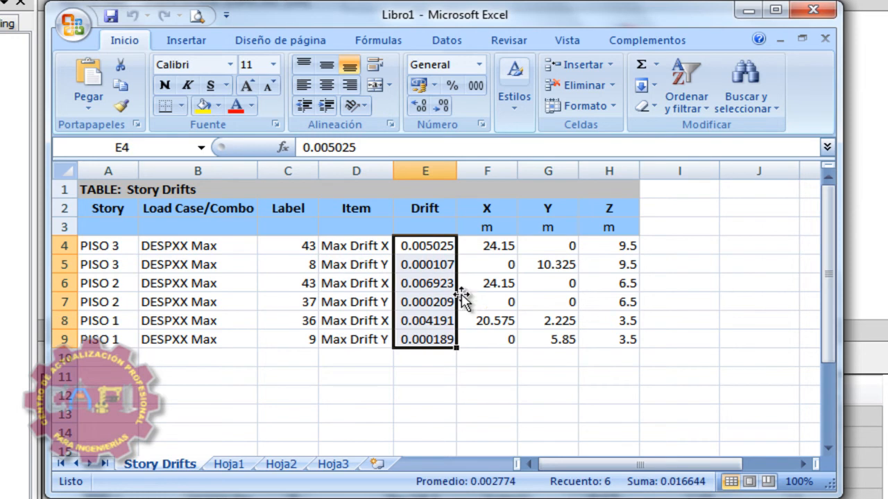
- Calculate the maximum drift in cell E10 with the formula =MAX(E4:E9)
{"action": "left_click", "coordinate": [423, 360]}
{"action": "type", "text": "=mAX"}
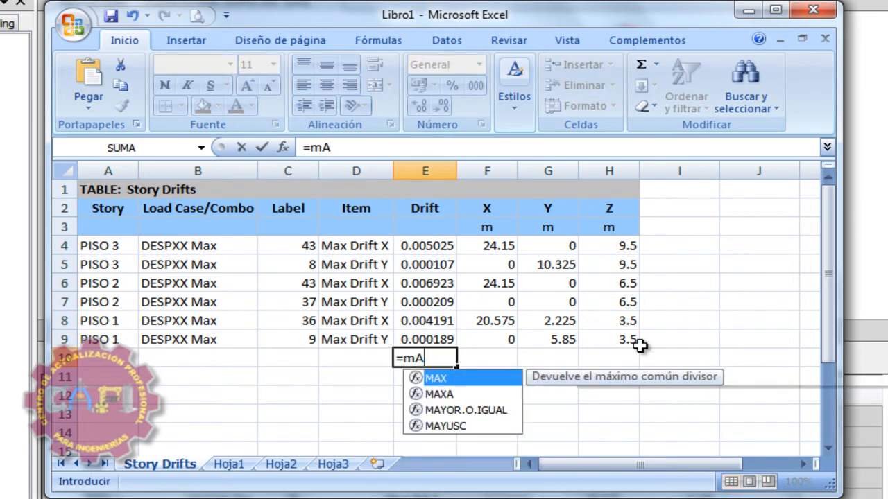
{"action": "key", "text": "BackSpace"}
{"action": "key", "text": "BackSpace"}
{"action": "key", "text": "BackSpace"}
{"action": "type", "text": "m"}
{"action": "key", "text": "BackSpace"}
{"action": "type", "text": "max"}
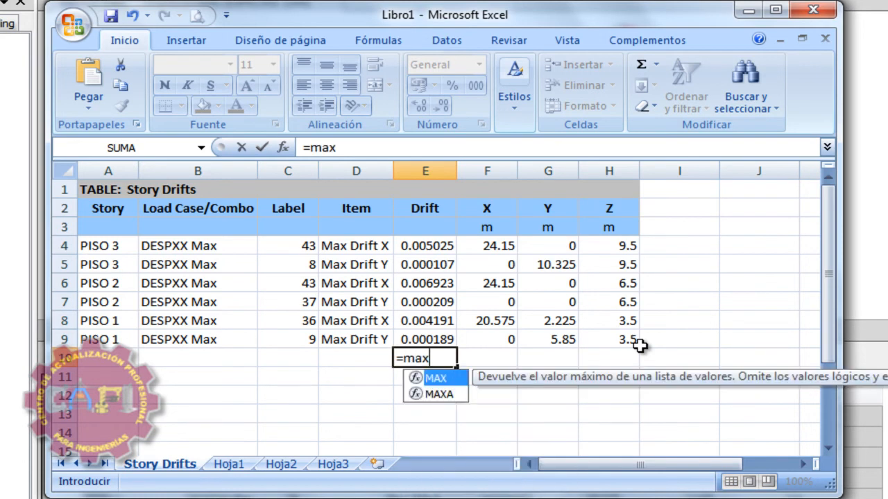
{"action": "type", "text": "("}
{"action": "left_click_drag", "start_coordinate": [428, 247], "coordinate": [430, 340]}
{"action": "key", "text": "Return"}
- Make the maximum drift in cell E10 bold and set its font size to 12
{"action": "left_click", "coordinate": [430, 359]}
{"action": "left_click", "coordinate": [163, 85]}
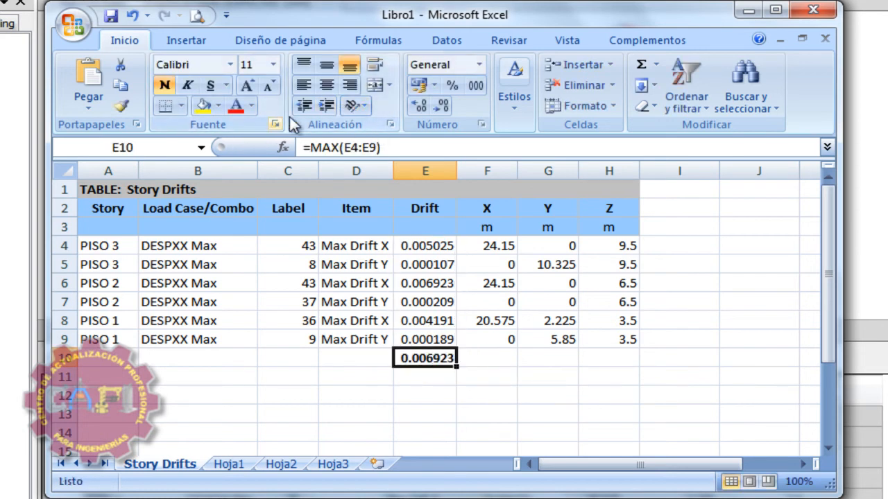
{"action": "left_click", "coordinate": [246, 85]}
{"action": "left_click", "coordinate": [246, 85]}
{"action": "left_click", "coordinate": [267, 86]}
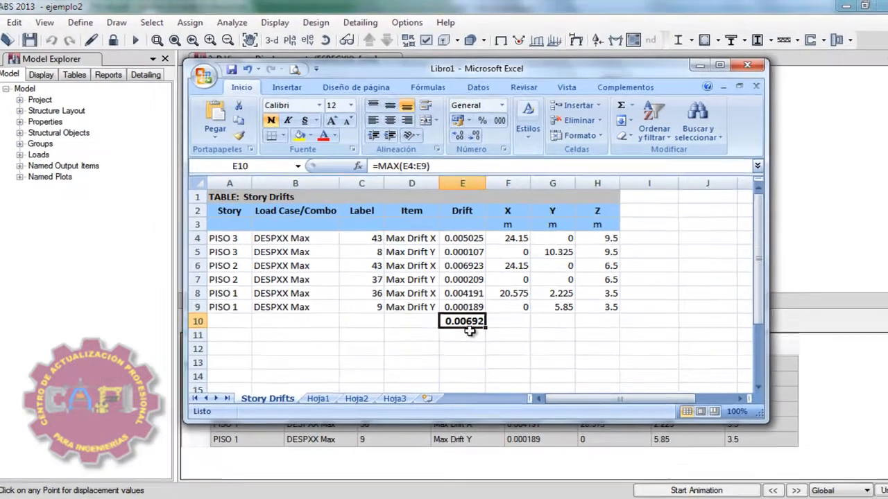
- Switch to Adobe Acrobat to check the Concreto Armado limit in Tabla N° 8, and return to the Excel workbook
{"action": "key", "text": "alt+Tab"}
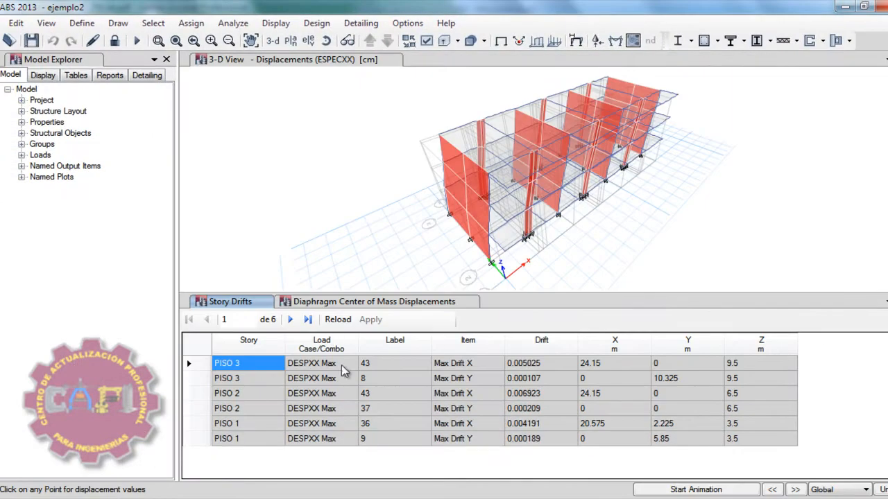
{"action": "key", "text": "alt+Tab"}
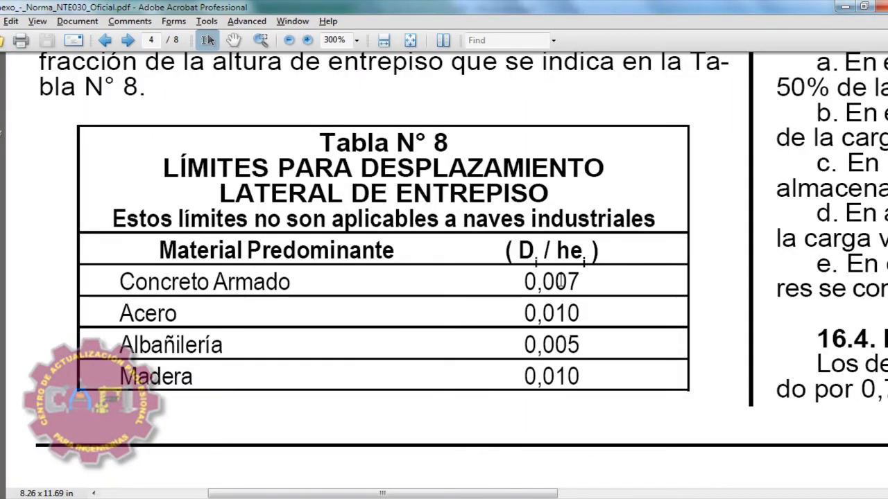
{"action": "key", "text": "alt+Tab"}
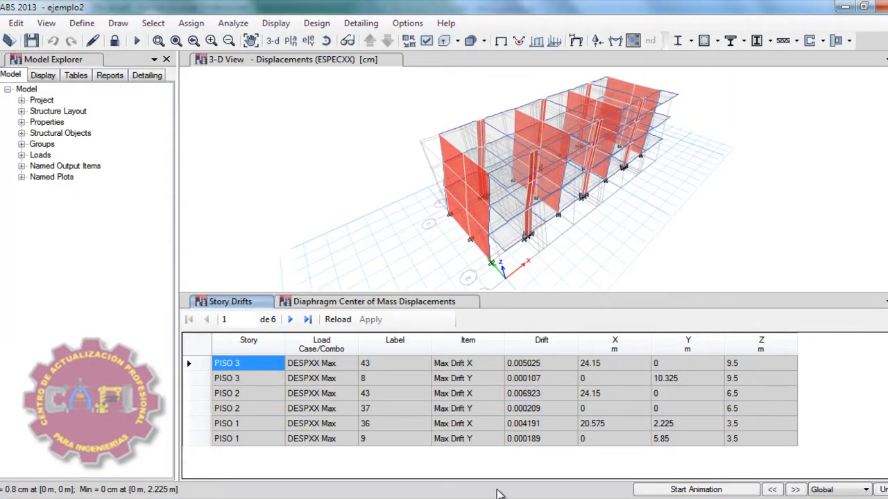
{"action": "mouse_move", "coordinate": [597, 496]}
{"action": "left_click", "coordinate": [667, 460]}
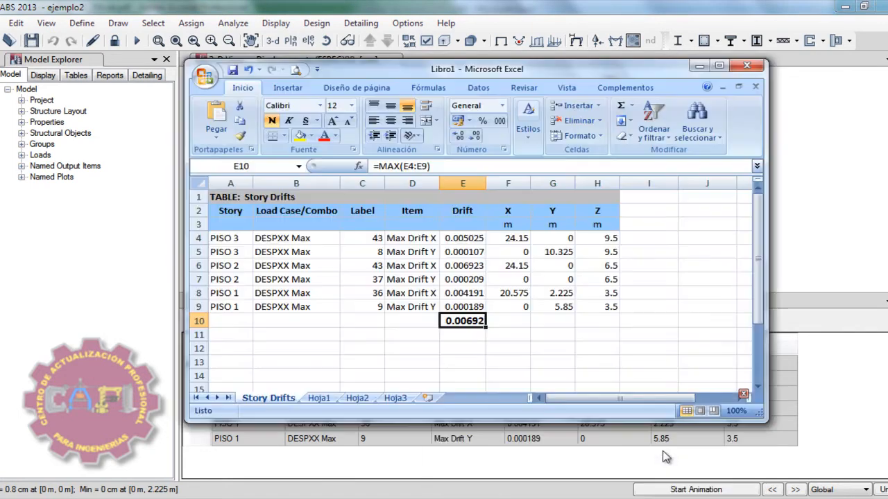
- Format the maximum drift in E10 as a percentage with two decimals and enlarge its font to 16
{"action": "left_click", "coordinate": [482, 120]}
{"action": "left_click", "coordinate": [458, 136]}
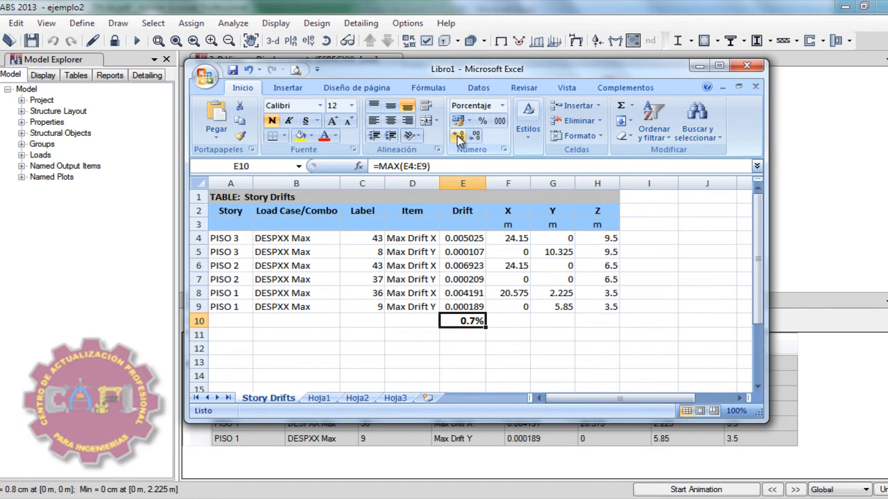
{"action": "left_click", "coordinate": [332, 121]}
{"action": "left_click", "coordinate": [331, 121]}
- Enter the comparison "< 0.70 % (concreto armado)" in cell F10 beside the maximum drift
{"action": "left_click", "coordinate": [496, 340]}
{"action": "left_click", "coordinate": [510, 327]}
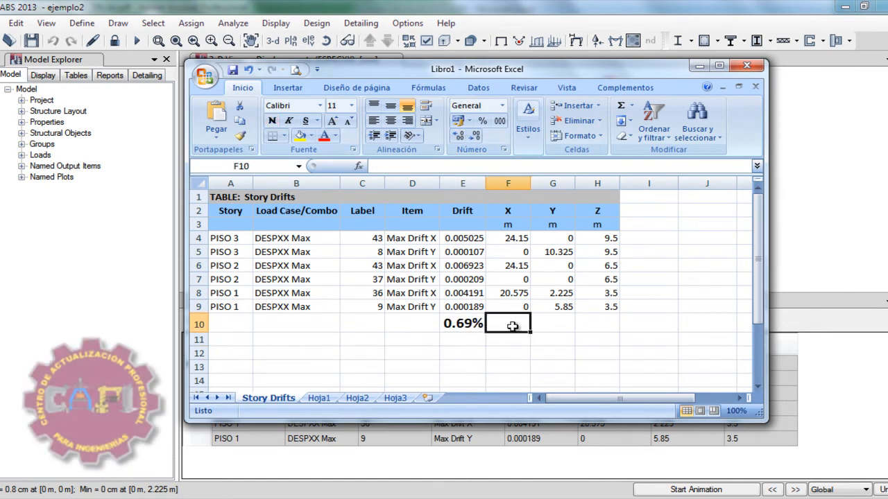
{"action": "type", "text": "(O"}
{"action": "key", "text": "BackSpace"}
{"action": "key", "text": "BackSpace"}
{"action": "key", "text": "BackSpace"}
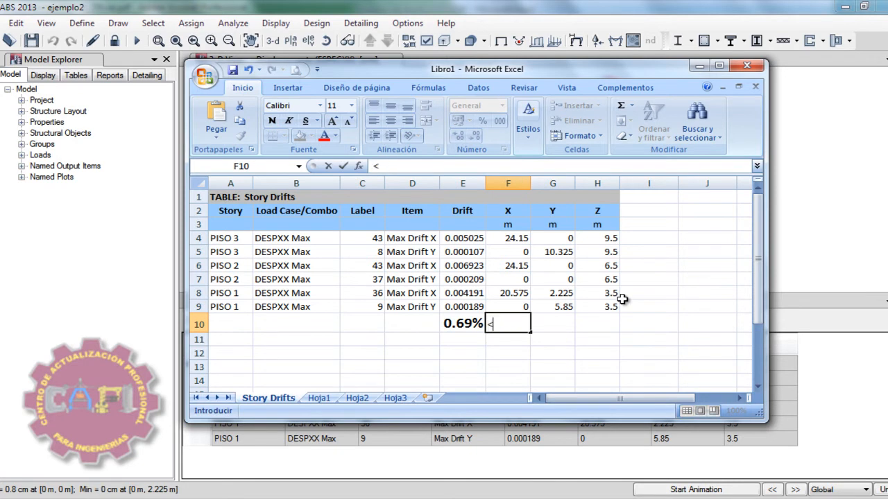
{"action": "type", "text": "< 0.70"}
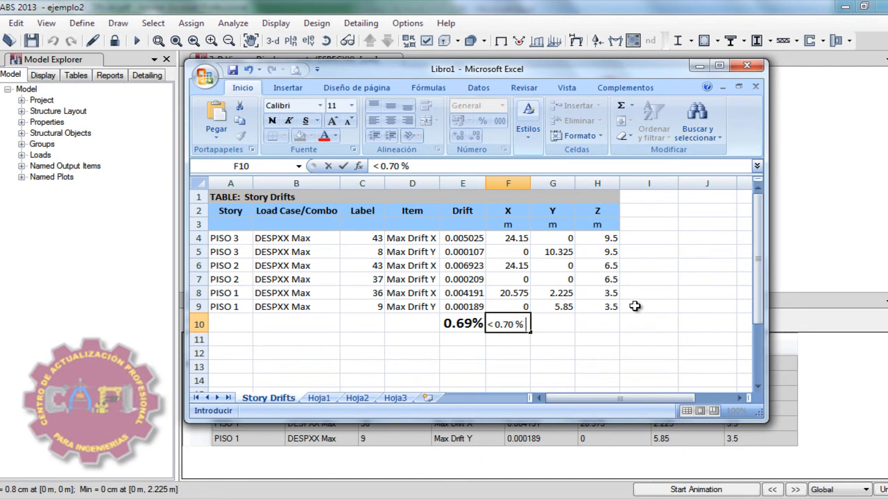
{"action": "type", "text": " % (concreto armado)"}
{"action": "key", "text": "Return"}
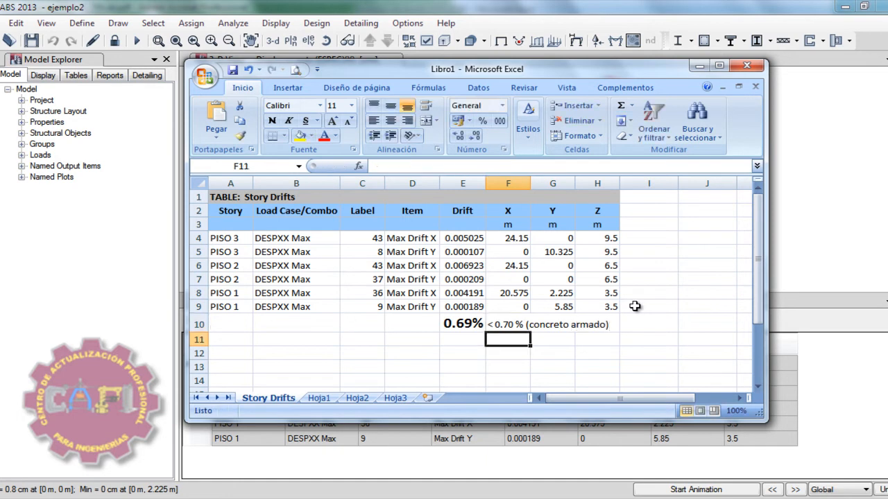
- Copy the formatting of the maximum drift in E10 to the comparison text in F10
{"action": "left_click", "coordinate": [462, 324]}
{"action": "left_click", "coordinate": [240, 137]}
{"action": "left_click", "coordinate": [507, 324]}
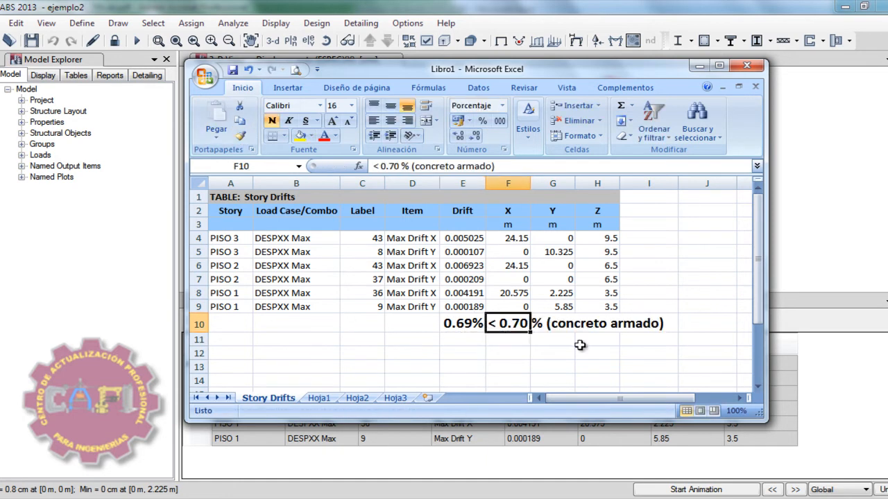
{"action": "left_click", "coordinate": [596, 339]}
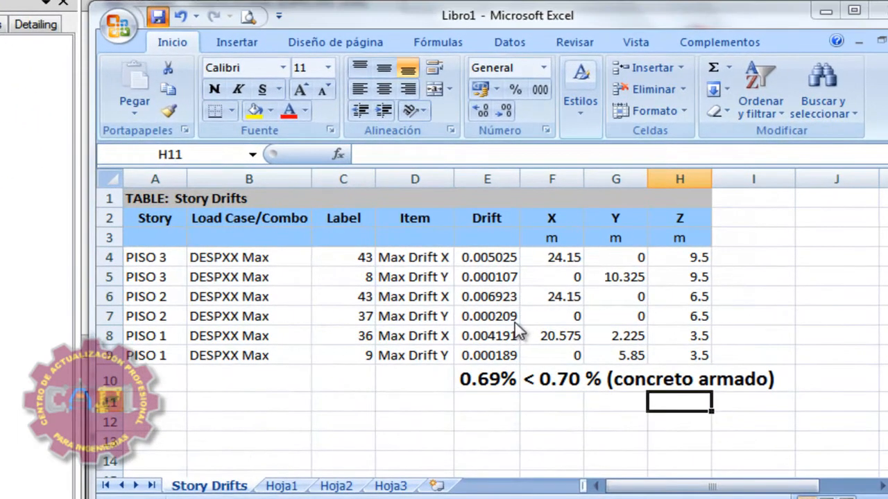
- Save the workbook as derivasXX in the Temp\etabs02 folder and close it
{"action": "key", "text": "F12"}
{"action": "left_click", "coordinate": [430, 198]}
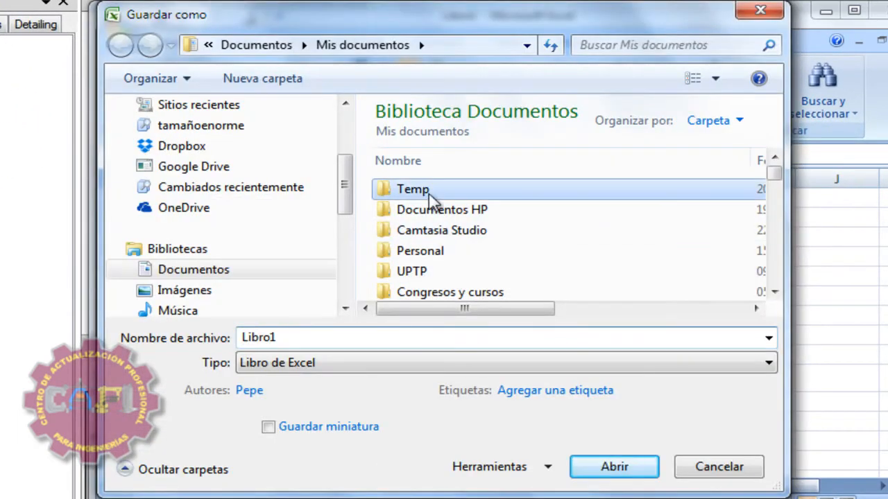
{"action": "double_click", "coordinate": [432, 200]}
{"action": "double_click", "coordinate": [431, 198]}
{"action": "double_click", "coordinate": [434, 338]}
{"action": "type", "text": "derivasXX"}
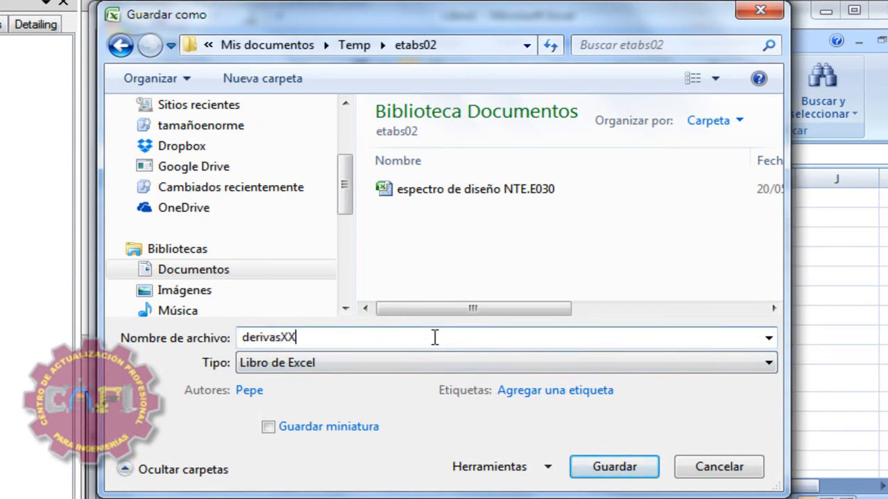
{"action": "key", "text": "Return"}
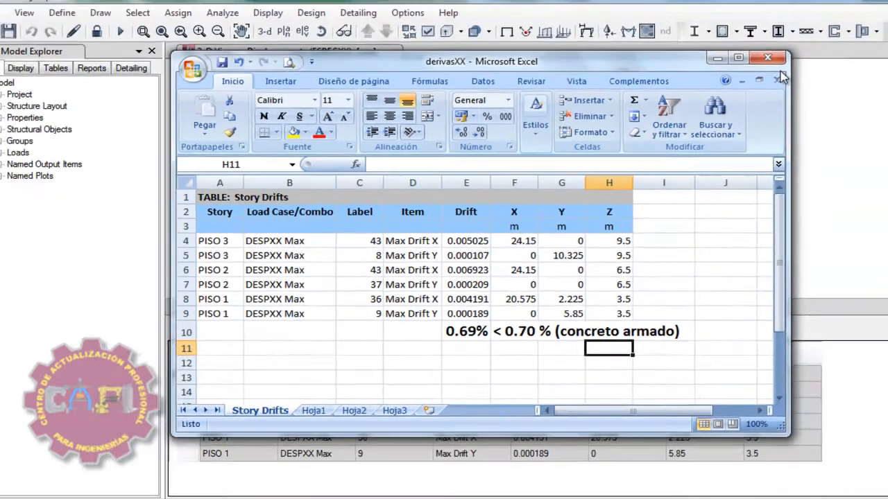
{"action": "left_click", "coordinate": [768, 57]}
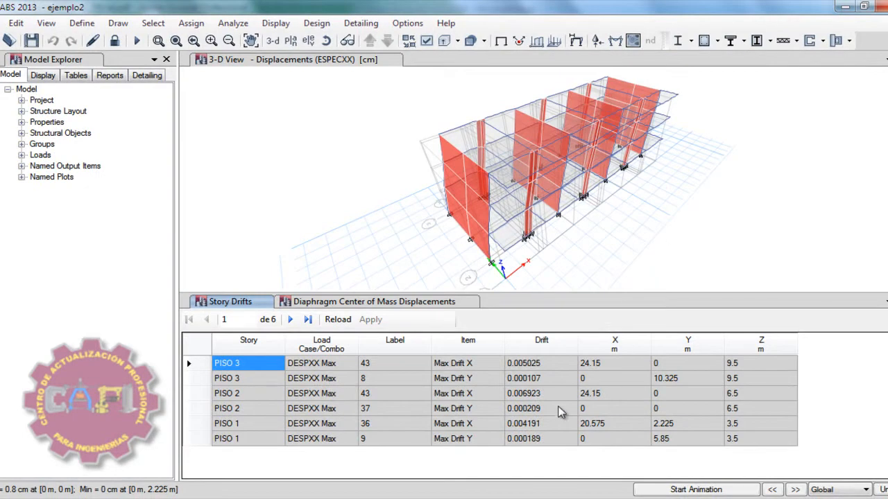
- Switch the Story Drifts table's filter to the DESPYY Max combination and export it to Excel
{"action": "right_click", "coordinate": [317, 345]}
{"action": "left_click", "coordinate": [401, 369]}
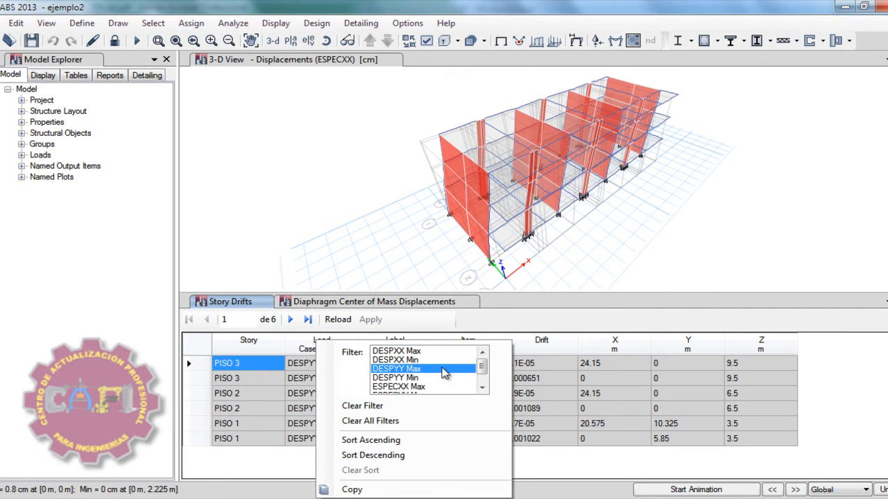
{"action": "left_click", "coordinate": [547, 330]}
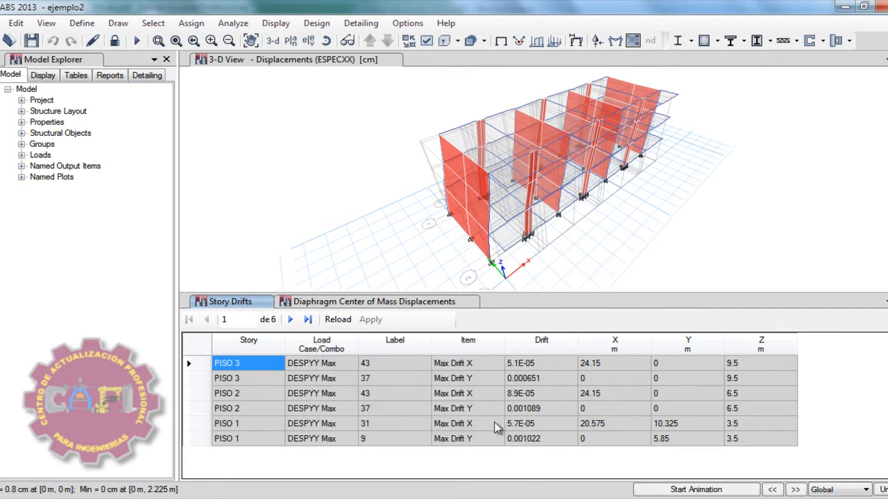
{"action": "right_click", "coordinate": [270, 365]}
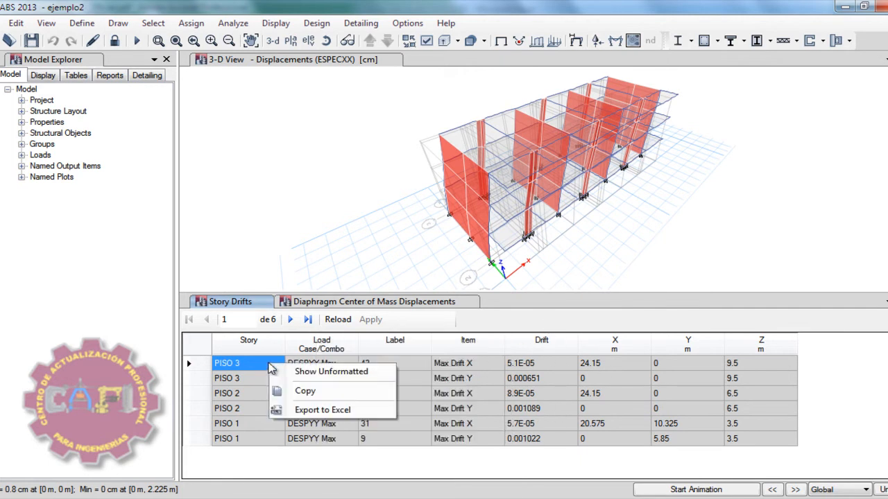
{"action": "left_click", "coordinate": [316, 410]}
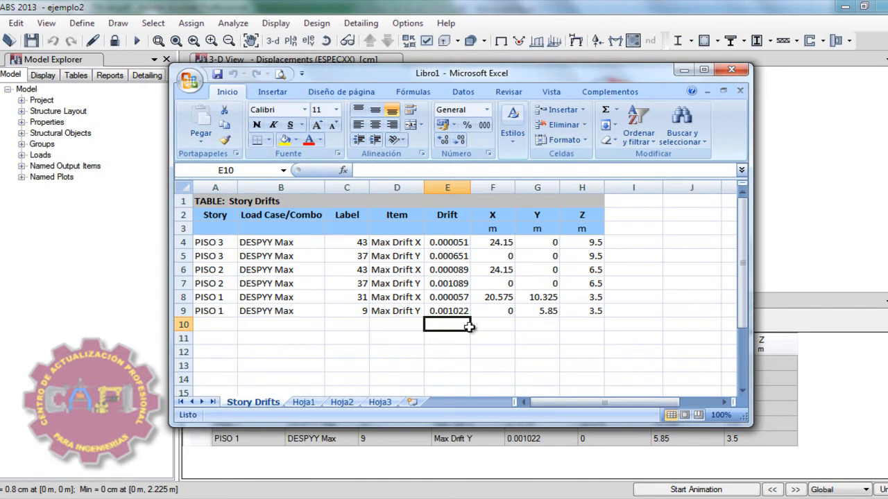
- Calculate the maximum drift of E4:E9 in cell E10 with the MAX function
{"action": "type", "text": "=max("}
{"action": "key", "text": "Up"}
{"action": "key", "text": "Up"}
{"action": "key", "text": "Up"}
{"action": "key", "text": "Up"}
{"action": "key", "text": "Up"}
{"action": "key", "text": "Up"}
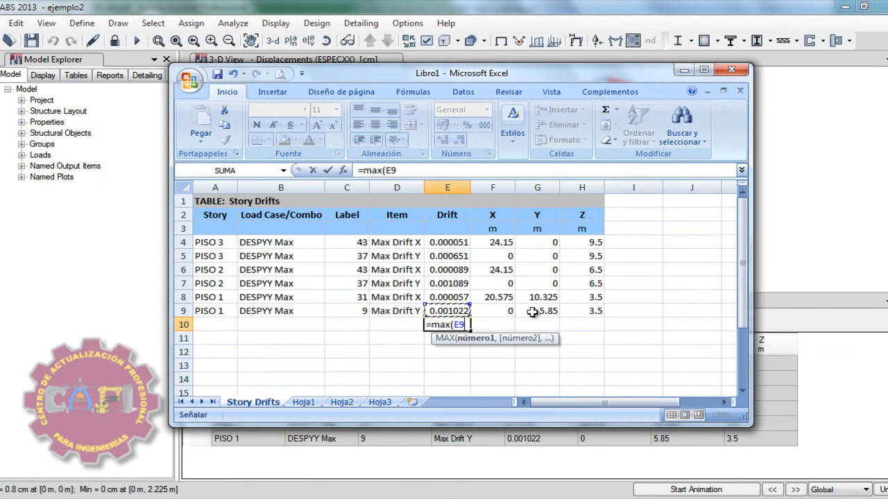
{"action": "key", "text": "shift+Down"}
{"action": "key", "text": "shift+Down"}
{"action": "key", "text": "shift+Down"}
{"action": "key", "text": "shift+Down"}
{"action": "key", "text": "shift+Down"}
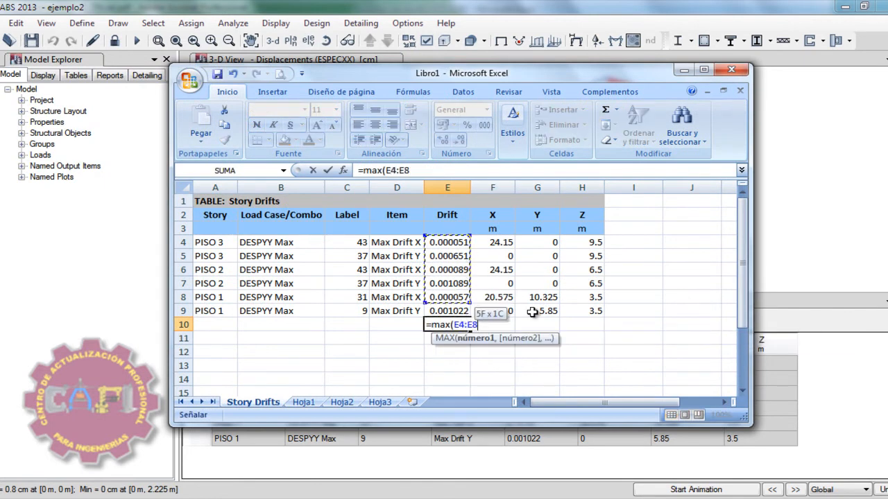
{"action": "type", "text": ")"}
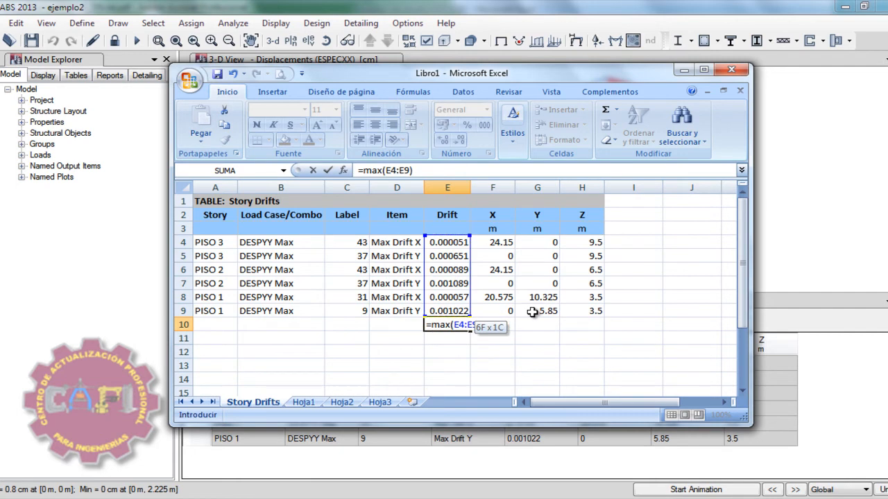
{"action": "key", "text": "Return"}
{"action": "key", "text": "Up"}
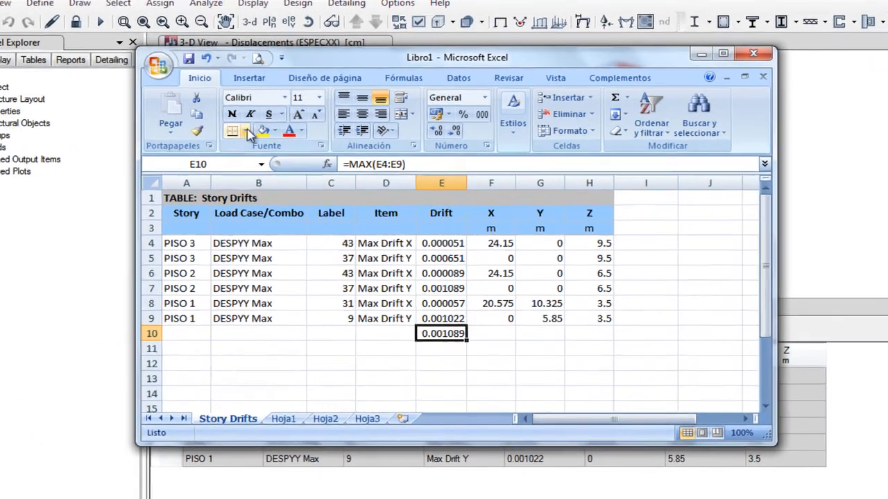
- Make the maximum drift in E10 bold and format it as a percentage with two decimals
{"action": "left_click", "coordinate": [232, 114]}
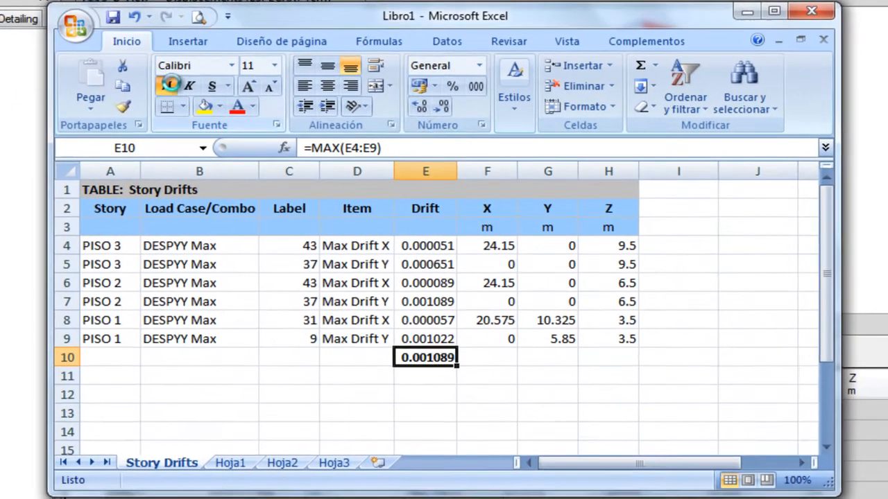
{"action": "left_click", "coordinate": [455, 131]}
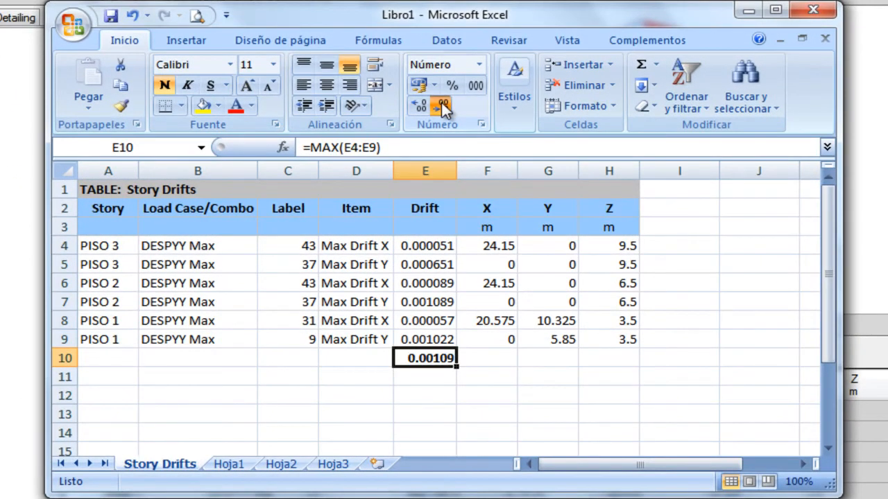
{"action": "left_click", "coordinate": [442, 106]}
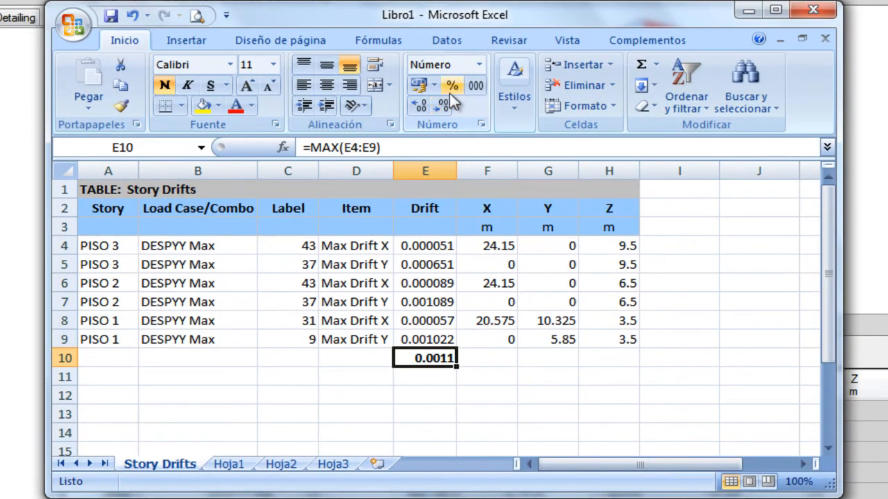
{"action": "left_click", "coordinate": [453, 86]}
{"action": "left_click", "coordinate": [421, 102]}
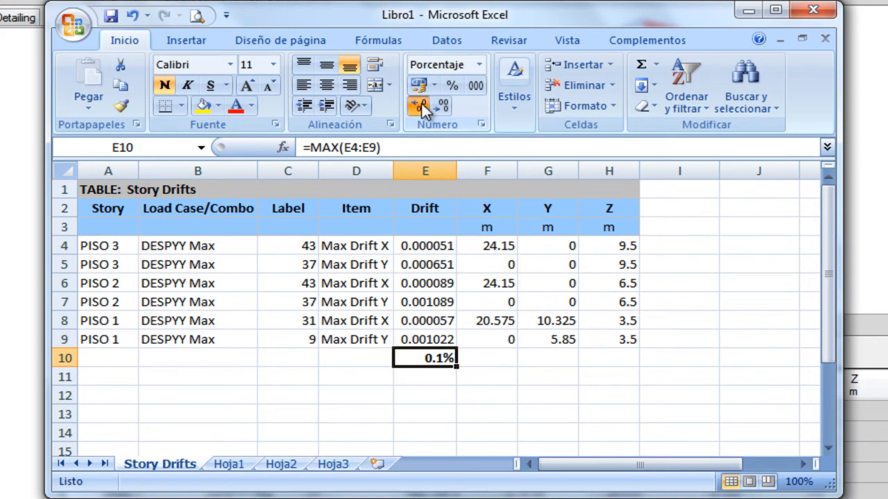
{"action": "left_click", "coordinate": [421, 101]}
- Enter the comparison "<< 0.50% (muros de albañilería)" in cell F10 beside the maximum drift
{"action": "left_click", "coordinate": [476, 358]}
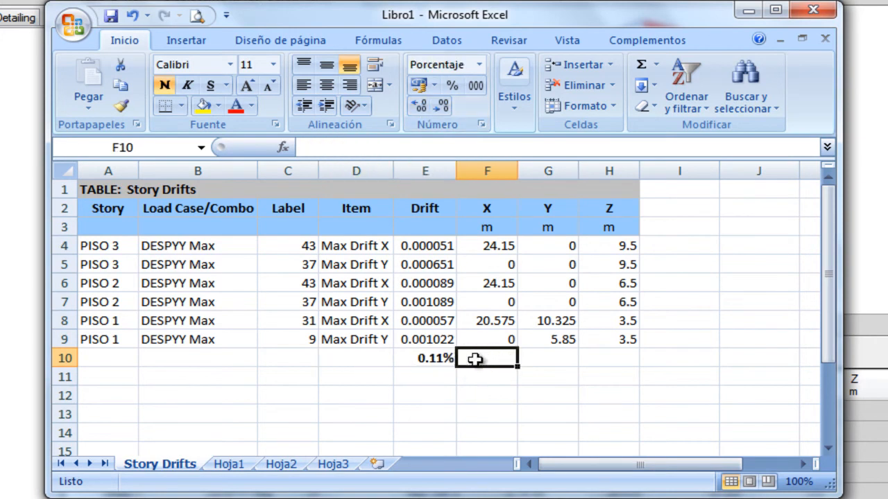
{"action": "type", "text": "<"}
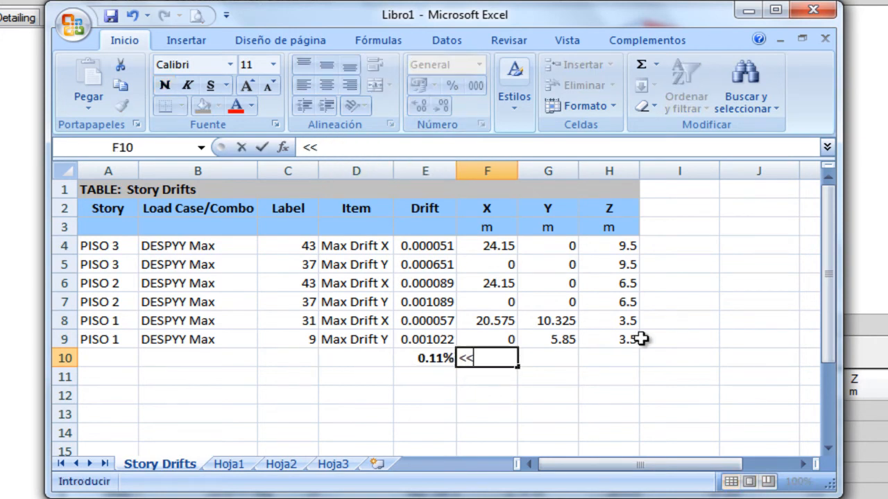
{"action": "type", "text": "< 0.50% ("}
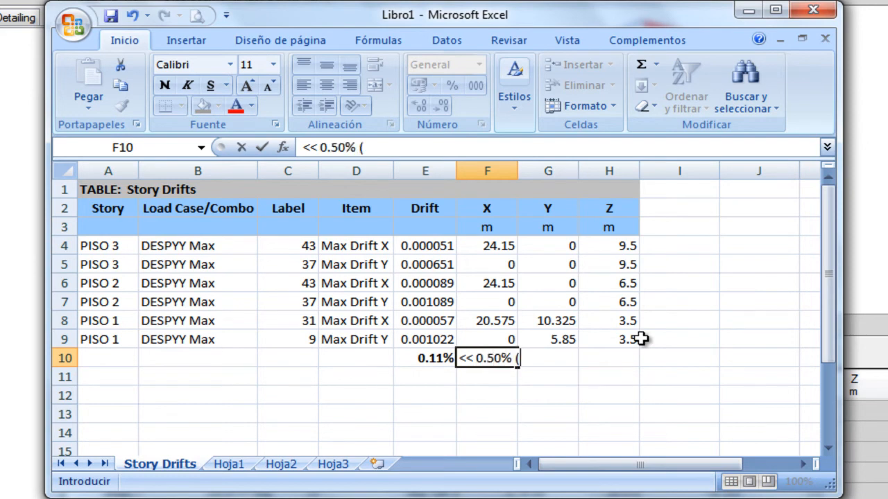
{"action": "type", "text": "muros de a"}
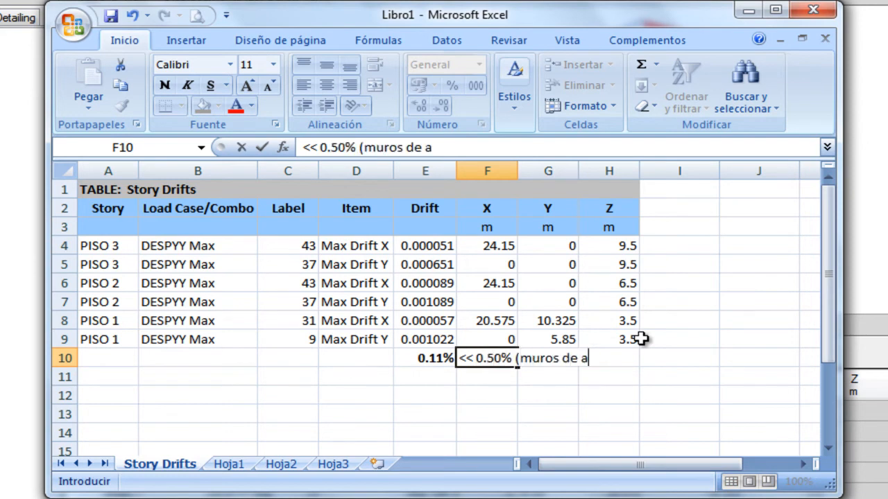
{"action": "key", "text": "BackSpace"}
{"action": "type", "text": "albañilería)"}
{"action": "key", "text": "Return"}
- Make the drift and its comparison text in E10:F10 bold and enlarge their font
{"action": "left_click", "coordinate": [433, 358]}
{"action": "left_click_drag", "start_coordinate": [457, 358], "coordinate": [459, 358]}
{"action": "left_click", "coordinate": [164, 85]}
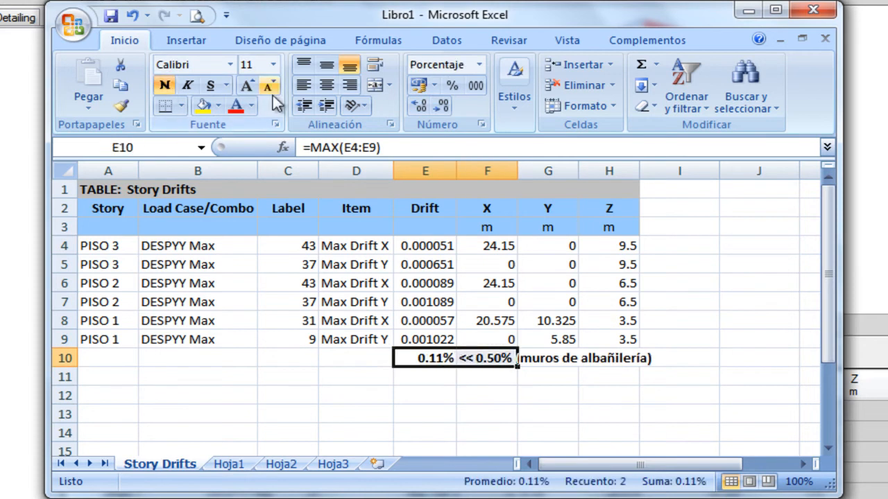
{"action": "left_click", "coordinate": [247, 84]}
{"action": "left_click", "coordinate": [613, 419]}
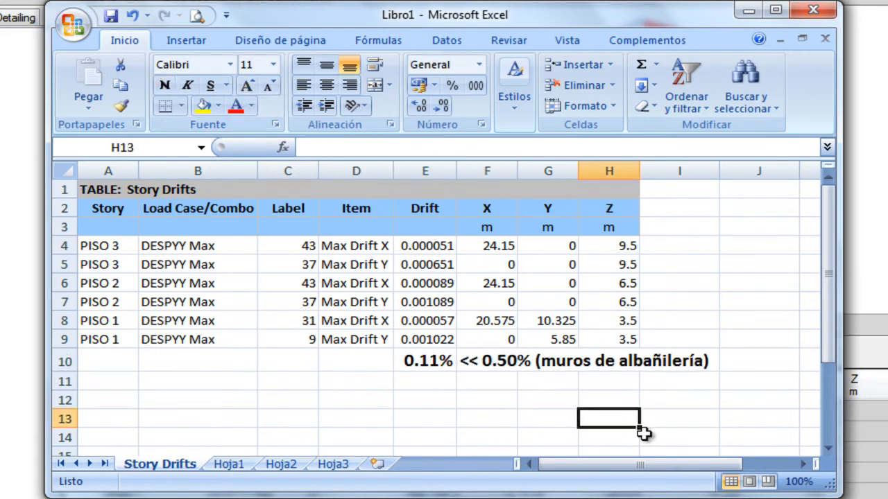
- Save the workbook as derivasYY in the Temp\etabs02 folder and close it
{"action": "left_click", "coordinate": [73, 24]}
{"action": "left_click", "coordinate": [110, 18]}
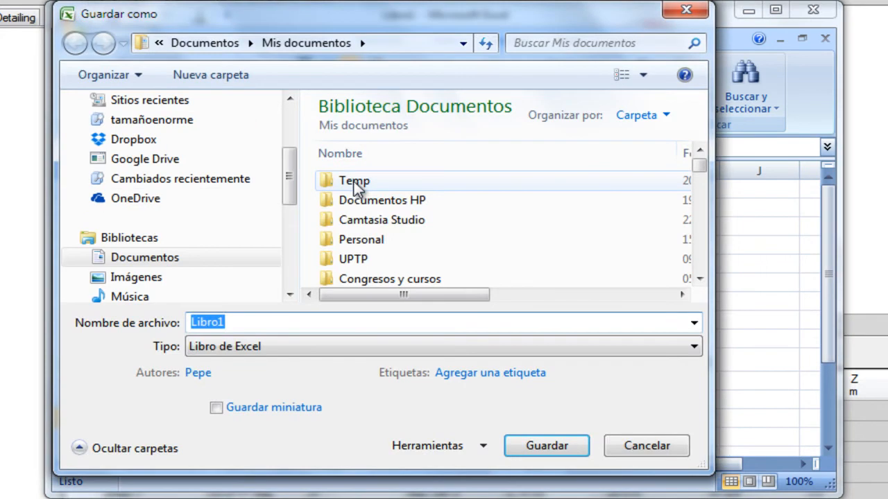
{"action": "double_click", "coordinate": [355, 183]}
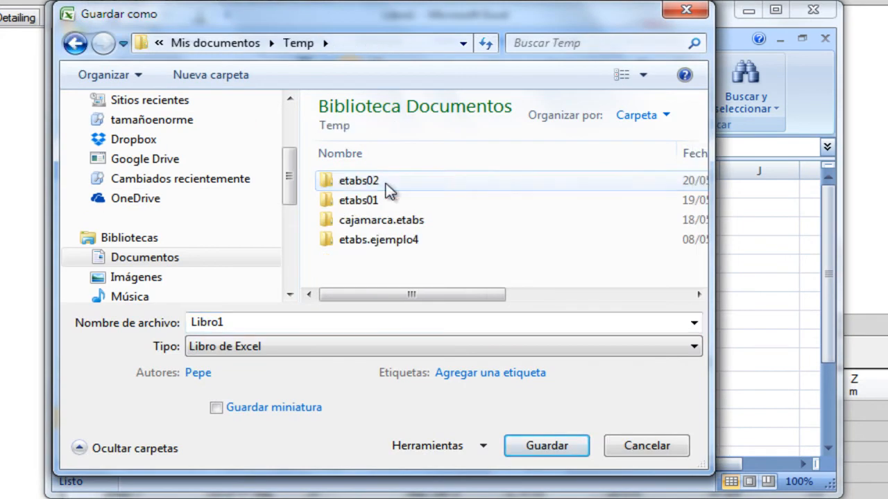
{"action": "double_click", "coordinate": [382, 182]}
{"action": "left_click", "coordinate": [384, 183]}
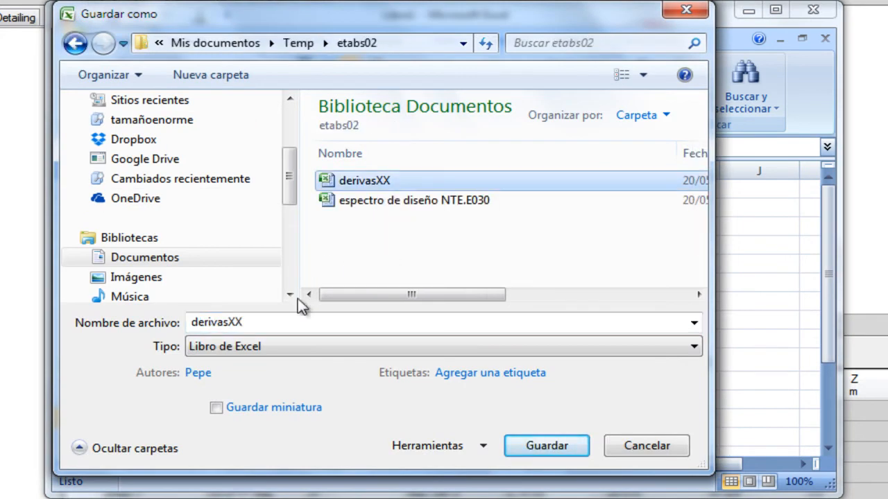
{"action": "left_click", "coordinate": [293, 321]}
{"action": "key", "text": "BackSpace"}
{"action": "type", "text": "YY"}
{"action": "left_click", "coordinate": [555, 450]}
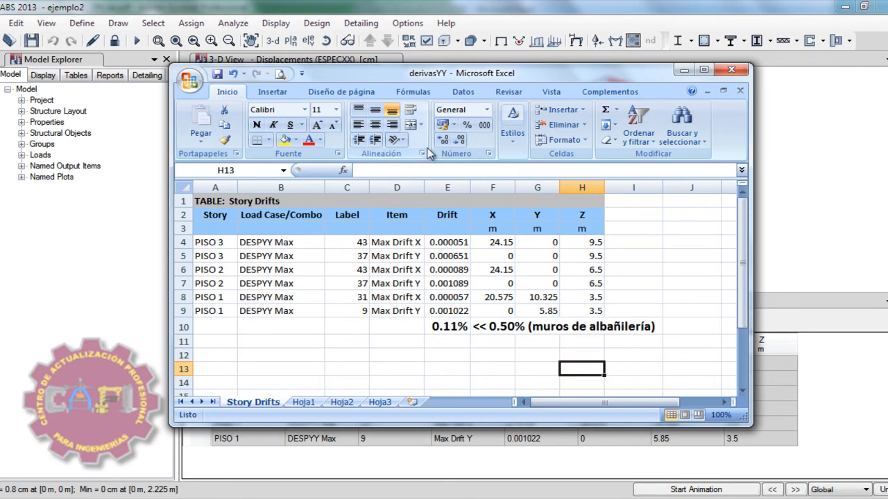
{"action": "left_click", "coordinate": [732, 71]}
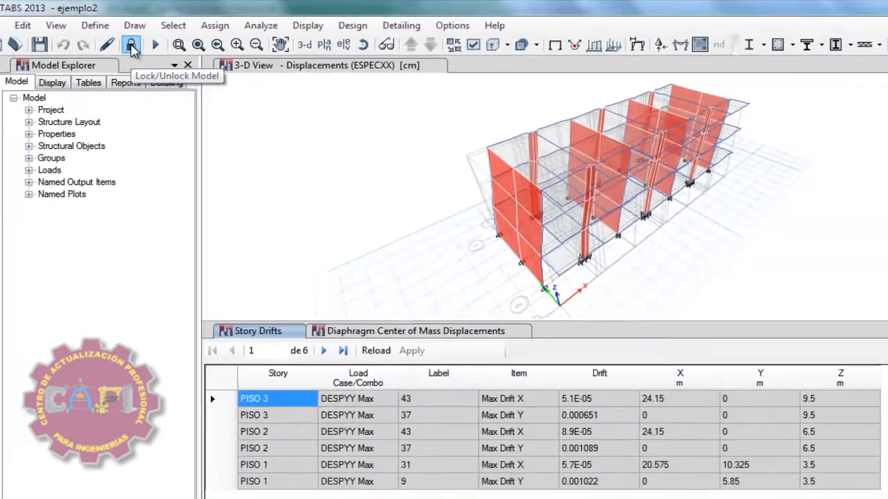
- Unlock the ETABS model and open the load pattern definitions
{"action": "left_click", "coordinate": [265, 78]}
{"action": "left_click", "coordinate": [461, 311]}
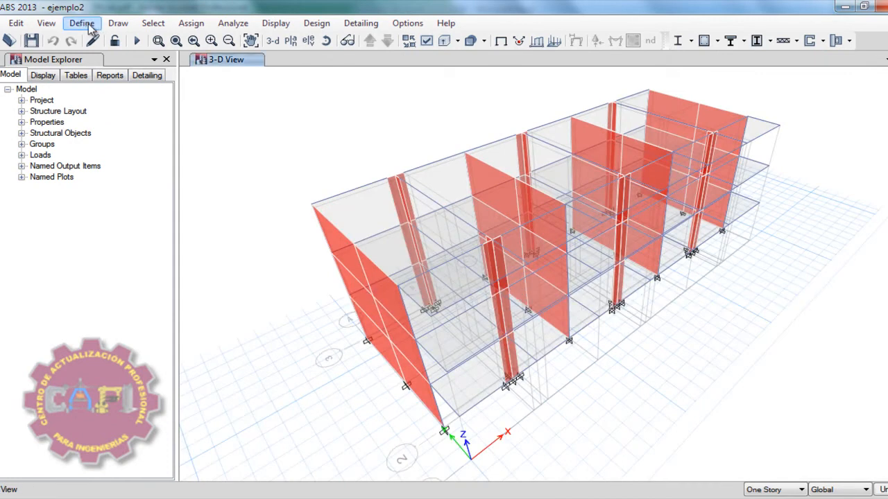
{"action": "left_click", "coordinate": [86, 25]}
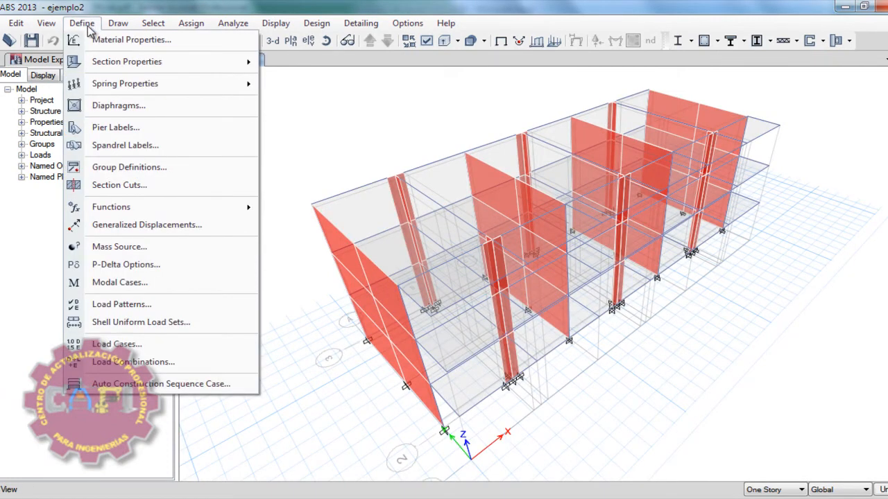
{"action": "left_click", "coordinate": [114, 305]}
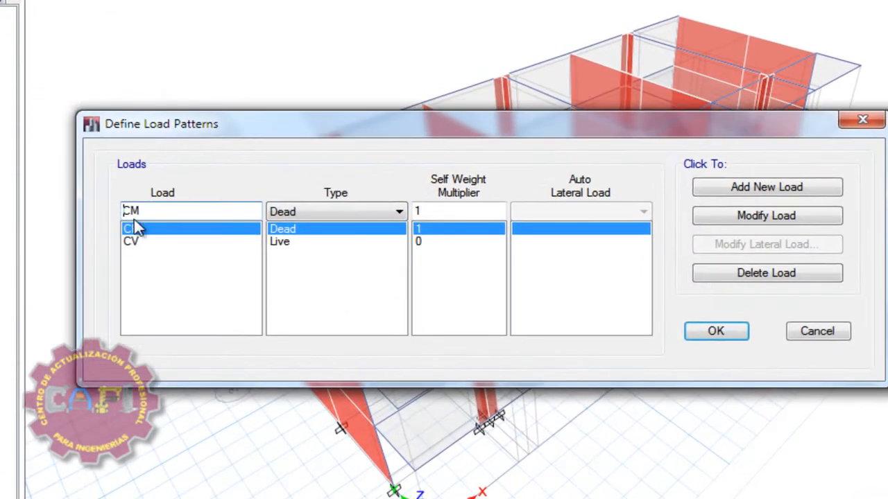
- Add a load pattern named ESTXX of type Seismic with User Coefficient as its auto lateral load
{"action": "left_click", "coordinate": [168, 209]}
{"action": "double_click", "coordinate": [168, 209]}
{"action": "type", "text": "est"}
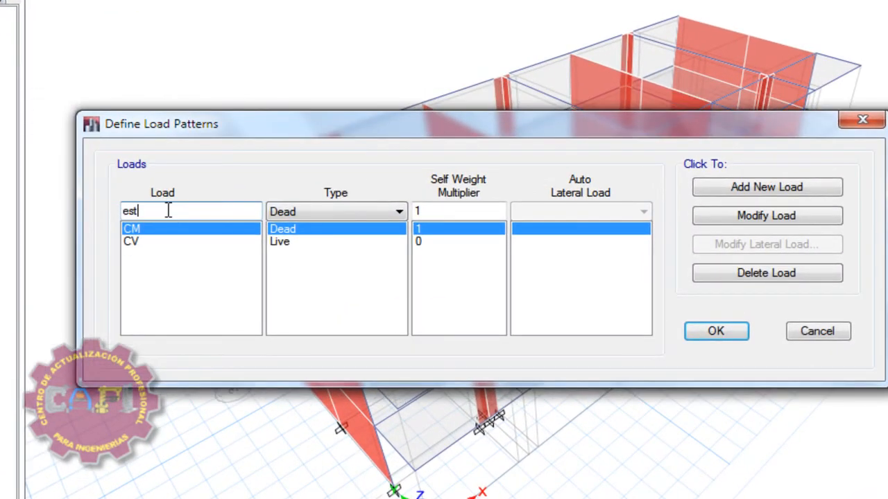
{"action": "type", "text": "TXX"}
{"action": "left_click", "coordinate": [378, 220]}
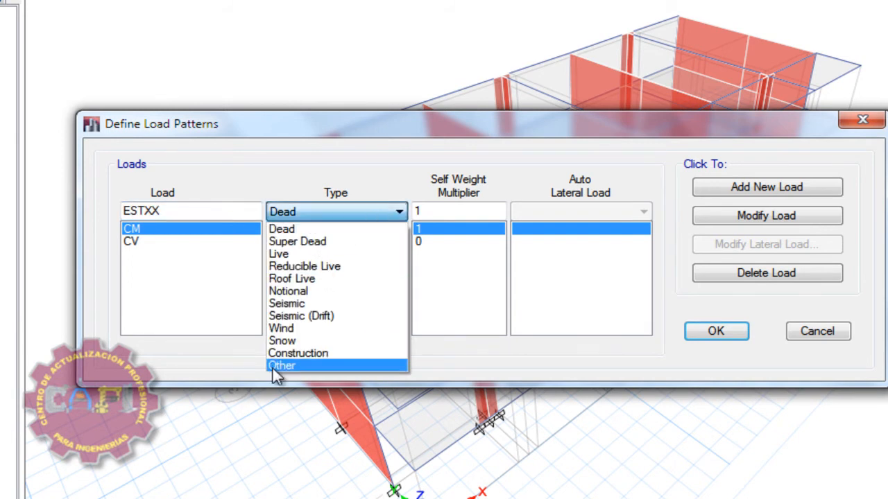
{"action": "left_click", "coordinate": [348, 304]}
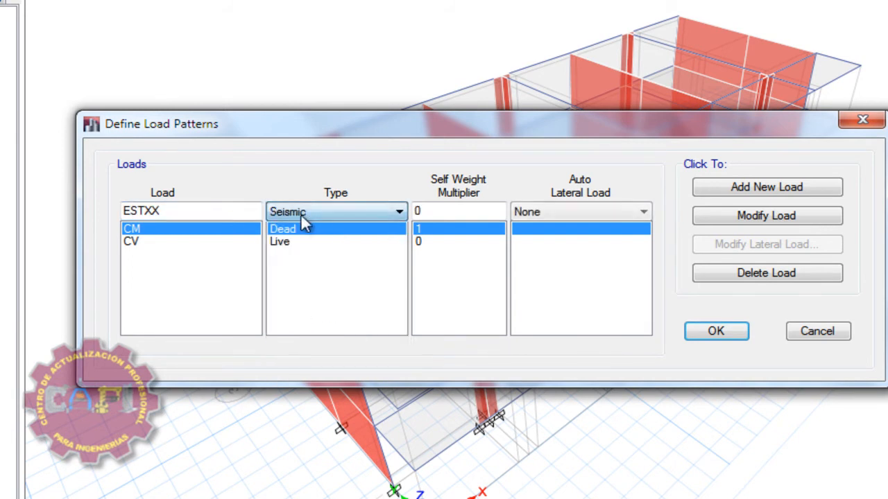
{"action": "left_click", "coordinate": [572, 212]}
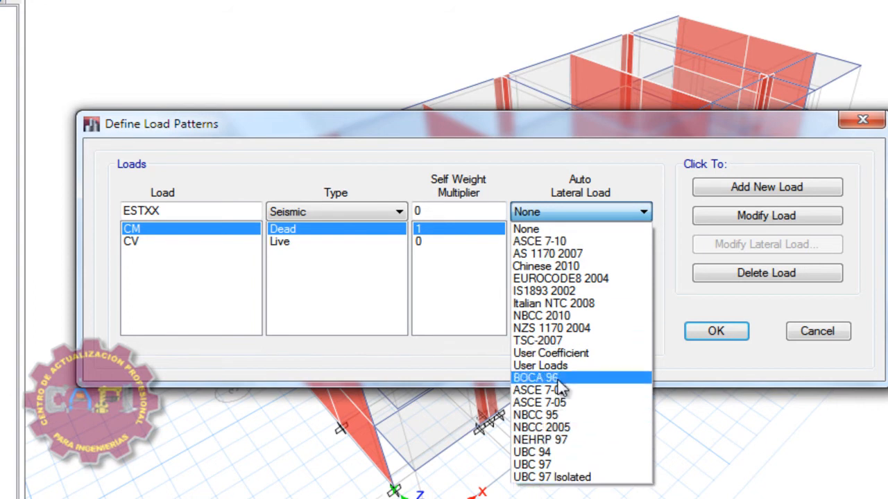
{"action": "left_click", "coordinate": [551, 354]}
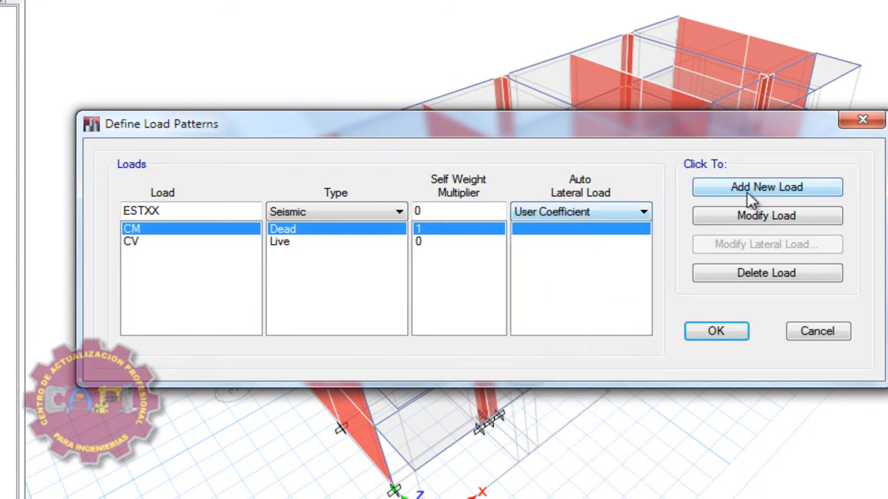
{"action": "left_click", "coordinate": [773, 189]}
- Add a second Seismic load pattern named ESTYY, also with the User Coefficient lateral load
{"action": "double_click", "coordinate": [175, 211]}
{"action": "type", "text": "ESTYY"}
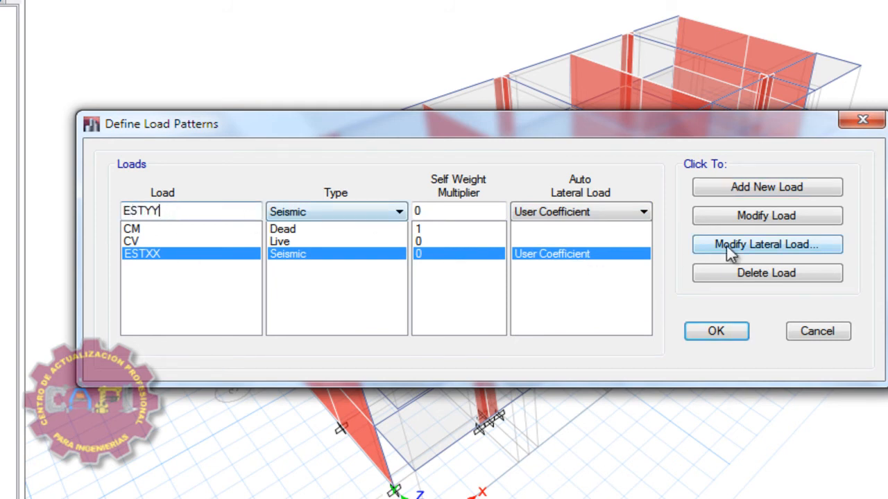
{"action": "left_click", "coordinate": [738, 188]}
- Restrict the ESTXX lateral load to X Dir only, with all eccentricity and Y direction options disabled
{"action": "left_click", "coordinate": [255, 254]}
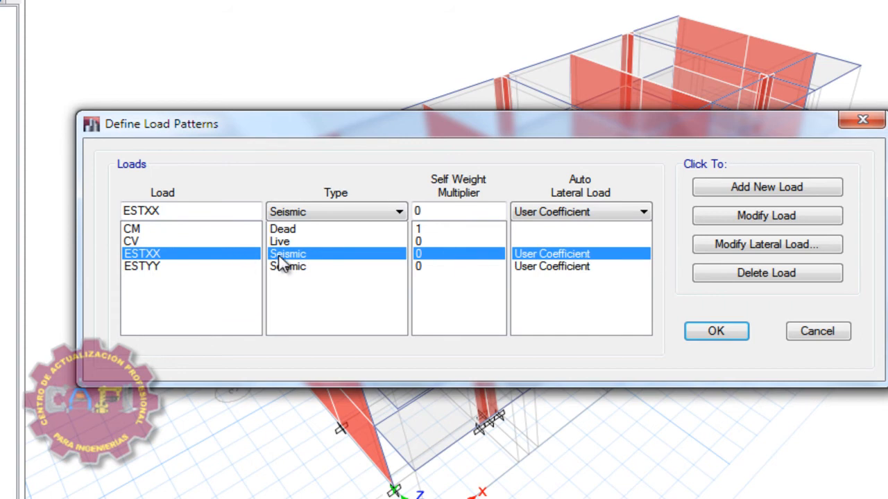
{"action": "left_click", "coordinate": [757, 249]}
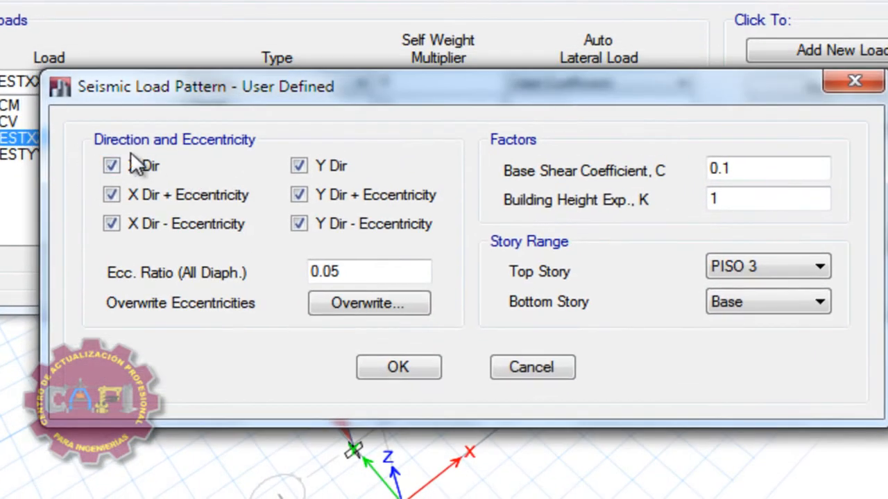
{"action": "left_click", "coordinate": [298, 223]}
{"action": "left_click", "coordinate": [299, 195]}
{"action": "left_click", "coordinate": [298, 166]}
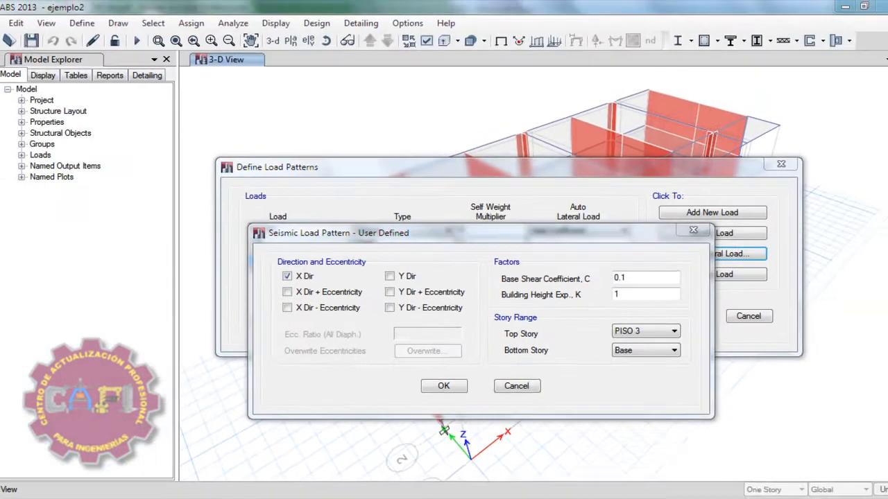
- Switch to the "espectro de diseño NTE.E030" workbook in Excel and enter the label "ZUCS/R" in cell I9
{"action": "left_click", "coordinate": [669, 450]}
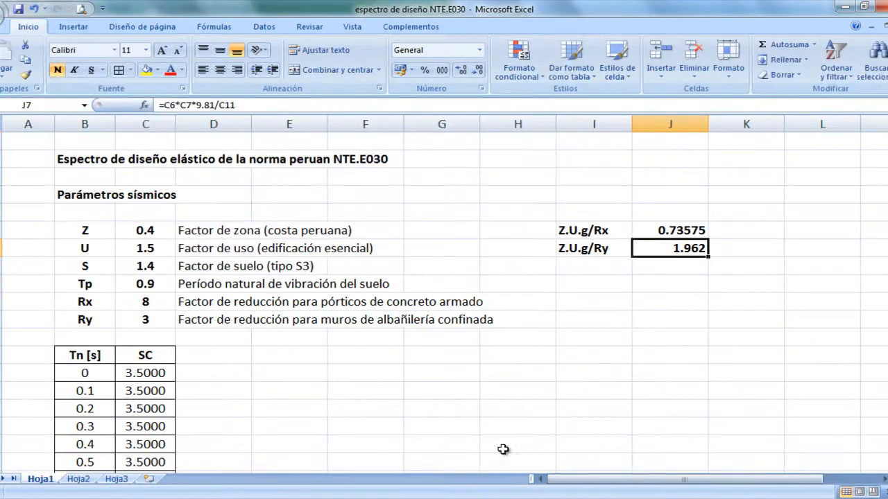
{"action": "left_click", "coordinate": [444, 335]}
{"action": "left_click", "coordinate": [590, 288]}
{"action": "type", "text": "zuc"}
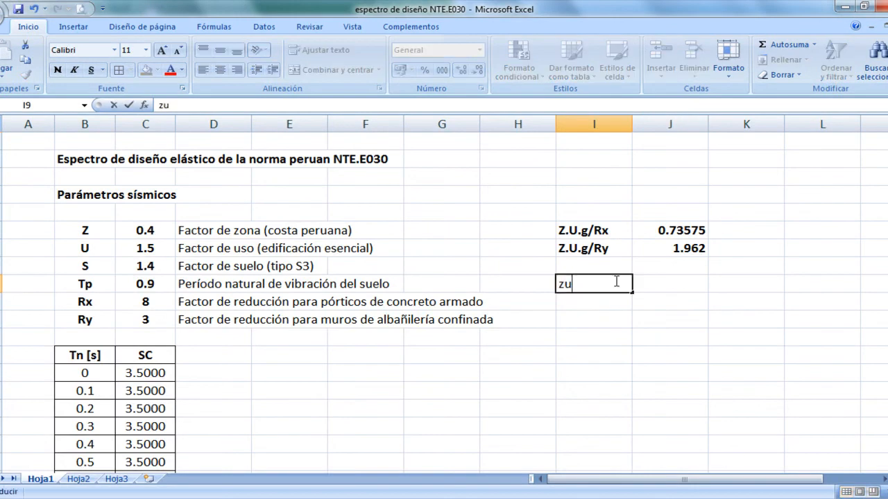
{"action": "key", "text": "BackSpace"}
{"action": "key", "text": "BackSpace"}
{"action": "key", "text": "BackSpace"}
{"action": "type", "text": "ZUCS"}
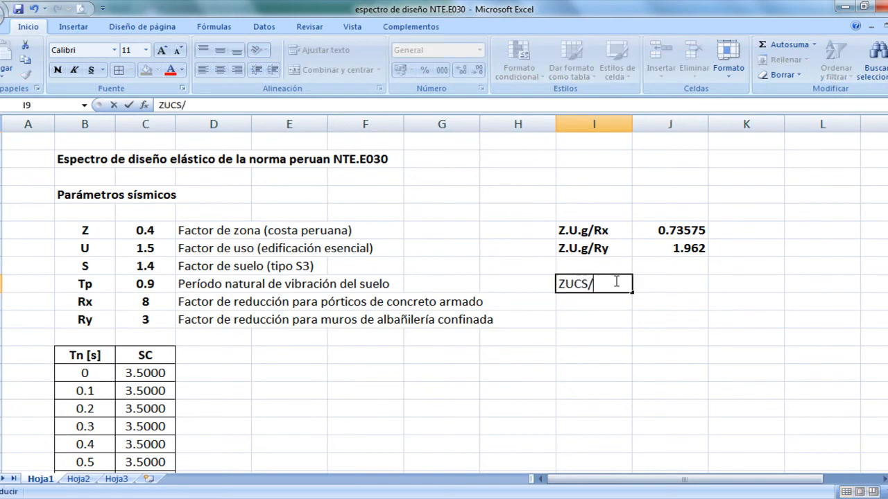
{"action": "type", "text": "/r"}
{"action": "key", "text": "BackSpace"}
{"action": "type", "text": "R"}
{"action": "key", "text": "Return"}
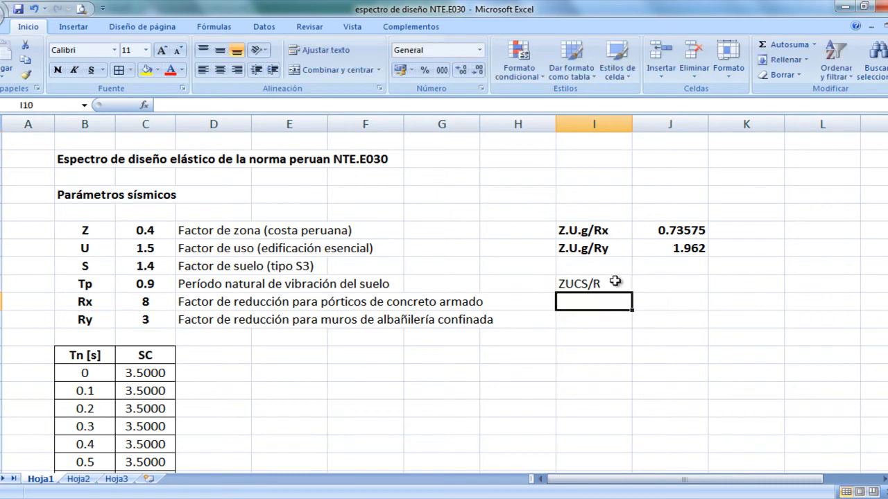
- Calculate the X direction coefficient in cell J9 with the formula =C6*C7*2.5*C8/C10
{"action": "key", "text": "Up"}
{"action": "key", "text": "Right"}
{"action": "type", "text": "="}
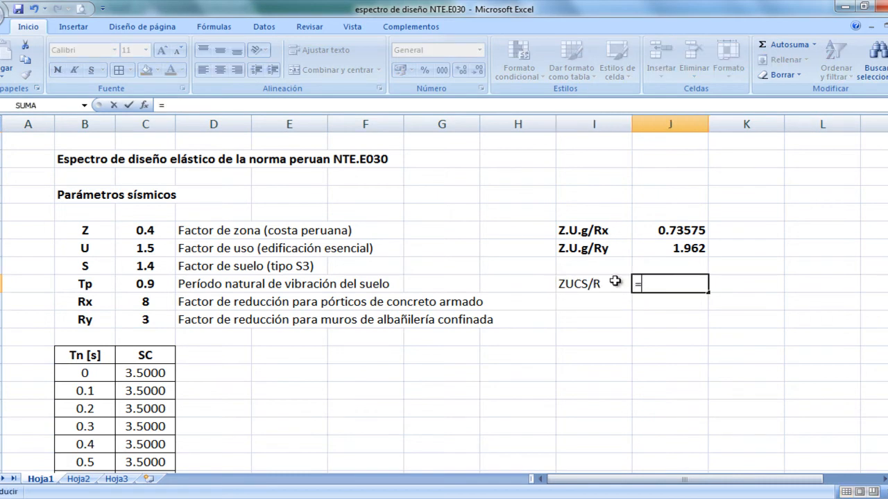
{"action": "type", "text": "0.4*"}
{"action": "key", "text": "BackSpace"}
{"action": "key", "text": "BackSpace"}
{"action": "key", "text": "BackSpace"}
{"action": "key", "text": "BackSpace"}
{"action": "left_click", "coordinate": [150, 232]}
{"action": "type", "text": "*"}
{"action": "left_click", "coordinate": [135, 250]}
{"action": "type", "text": "*2.5*"}
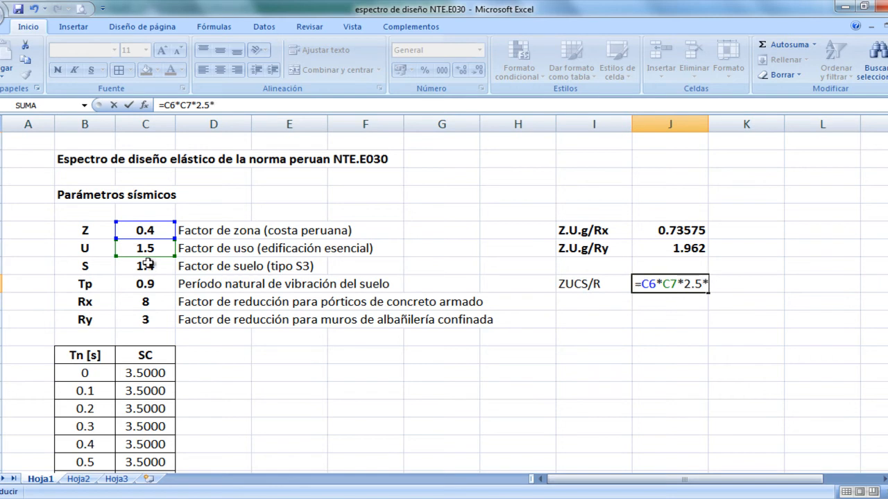
{"action": "left_click", "coordinate": [146, 266]}
{"action": "type", "text": "/"}
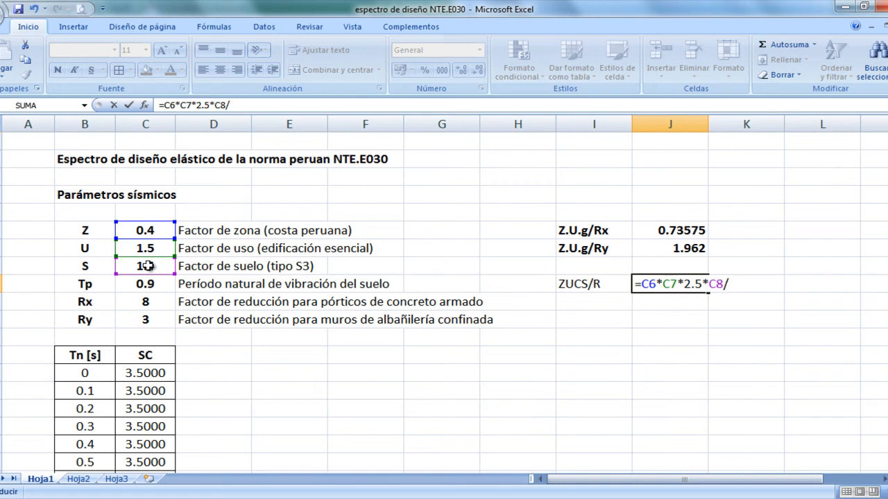
{"action": "left_click", "coordinate": [149, 302]}
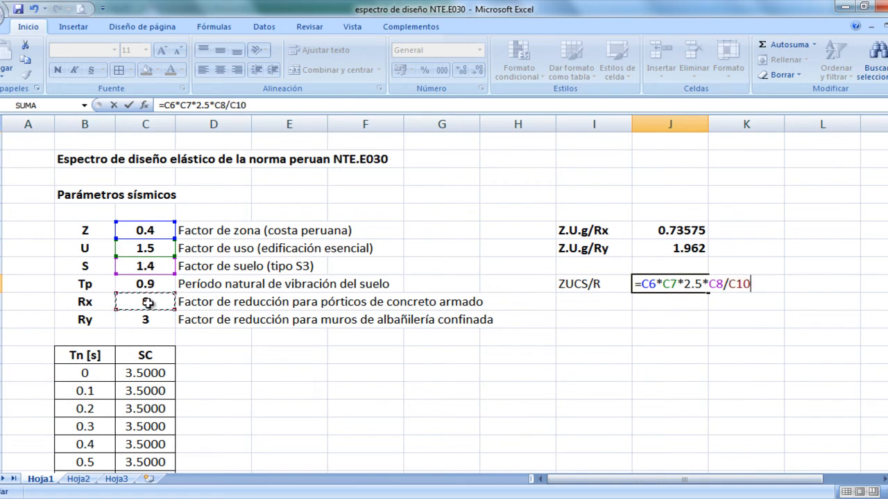
{"action": "key", "text": "Return"}
- Change the label in I9 to "ZUCS/Rx" and copy the label and its coefficient down into row 10
{"action": "key", "text": "Up"}
{"action": "key", "text": "Left"}
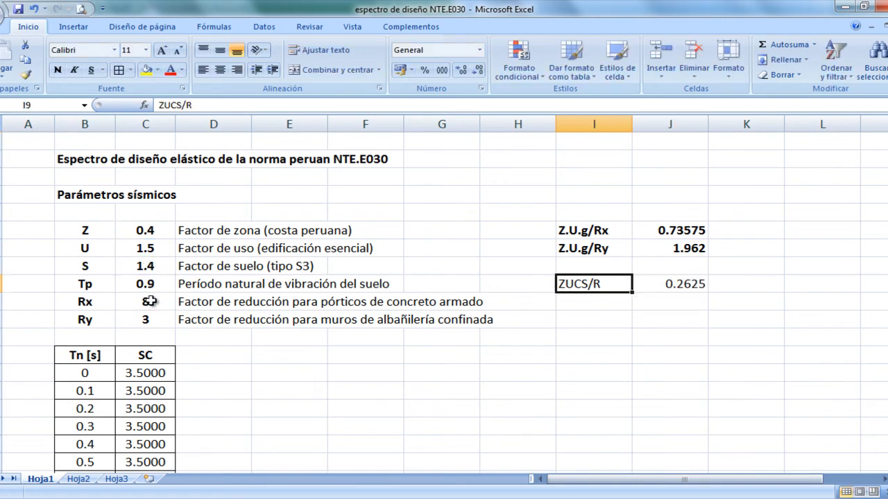
{"action": "key", "text": "F2"}
{"action": "type", "text": "X"}
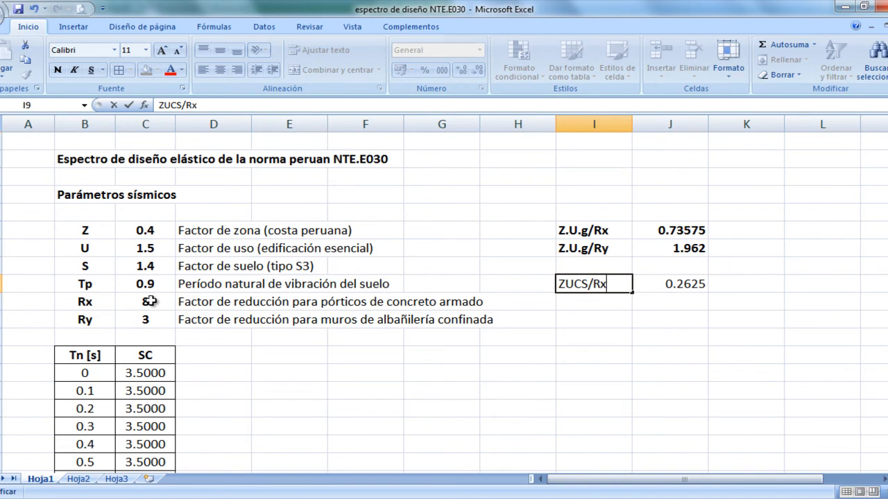
{"action": "key", "text": "Return"}
{"action": "left_click_drag", "start_coordinate": [600, 288], "coordinate": [702, 311]}
{"action": "left_click", "coordinate": [683, 284]}
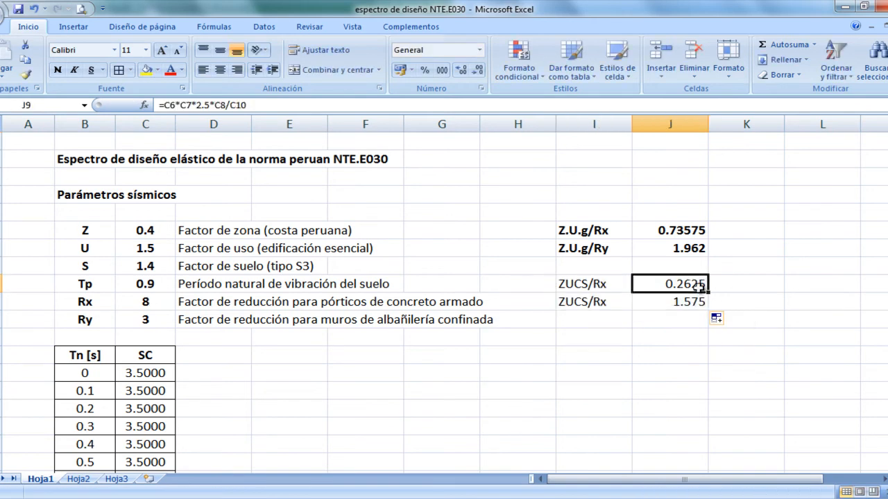
- Correct the formula in J10 to =C6*C7*2.5*C8/C11 so it uses the Ry reduction factor
{"action": "left_click", "coordinate": [286, 104]}
{"action": "key", "text": "Escape"}
{"action": "left_click", "coordinate": [677, 302]}
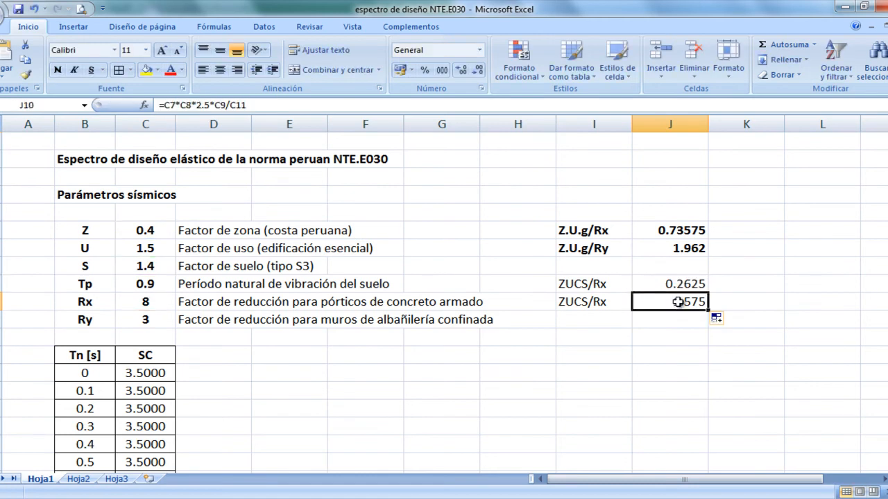
{"action": "double_click", "coordinate": [677, 301]}
{"action": "left_click_drag", "start_coordinate": [247, 104], "coordinate": [160, 105]}
{"action": "left_click", "coordinate": [237, 104]}
{"action": "type", "text": "C6*C7*2.5*C8/C10"}
{"action": "double_click", "coordinate": [238, 105]}
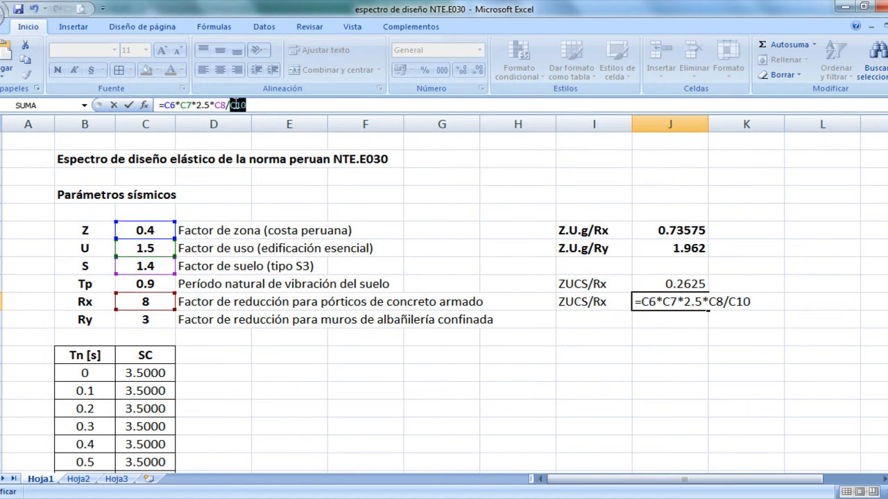
{"action": "left_click", "coordinate": [149, 319]}
{"action": "key", "text": "Return"}
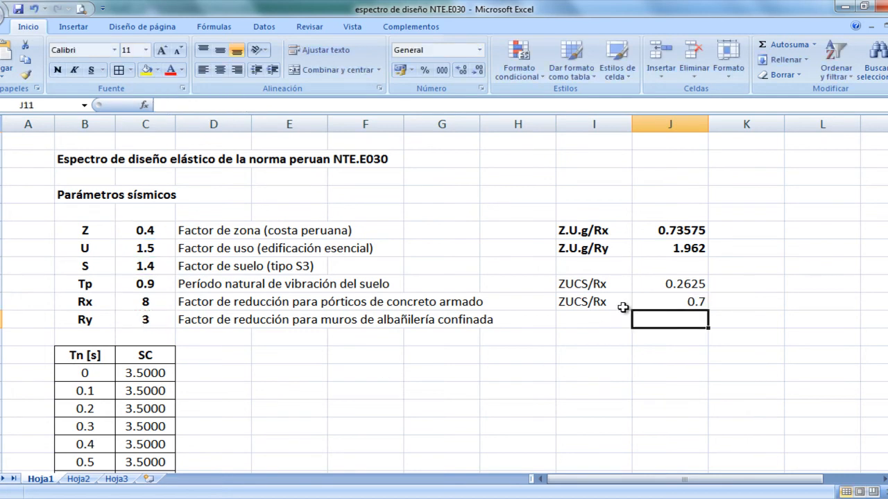
- Copy the bold format of the Z.U.g/Ry label onto cells I9:J10
{"action": "left_click", "coordinate": [590, 251]}
{"action": "left_click", "coordinate": [32, 78]}
{"action": "left_click_drag", "start_coordinate": [586, 284], "coordinate": [687, 303]}
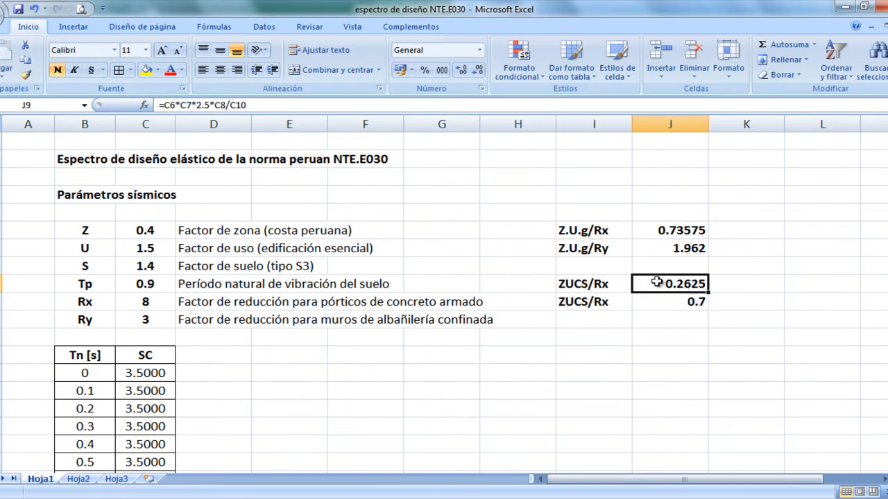
- Switch to ETABS and set the ESTXX base shear coefficient to 0.263, with a story range from Base to PISO 3
{"action": "left_click", "coordinate": [714, 285]}
{"action": "left_click", "coordinate": [690, 285]}
{"action": "key", "text": "alt+Tab"}
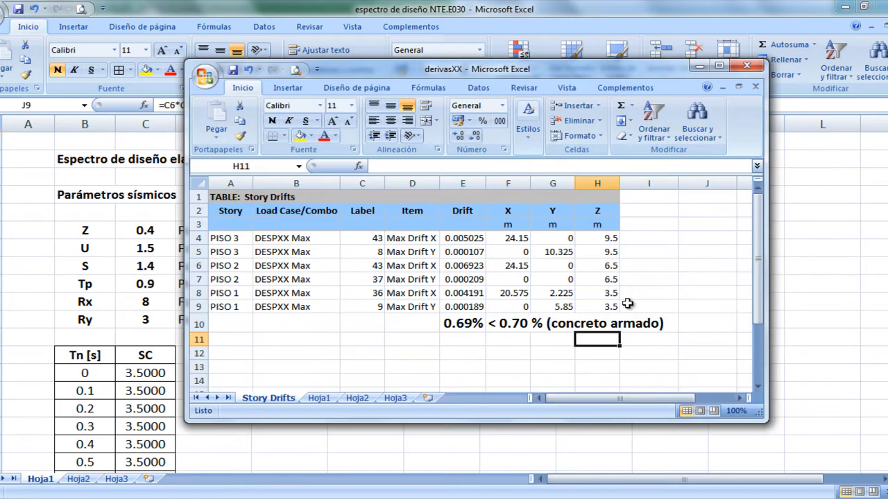
{"action": "key", "text": "alt+Tab"}
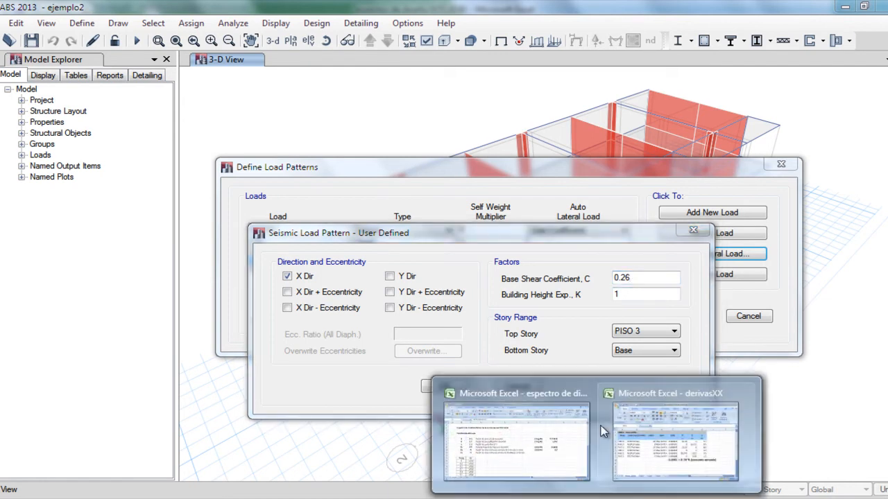
{"action": "left_click", "coordinate": [550, 428]}
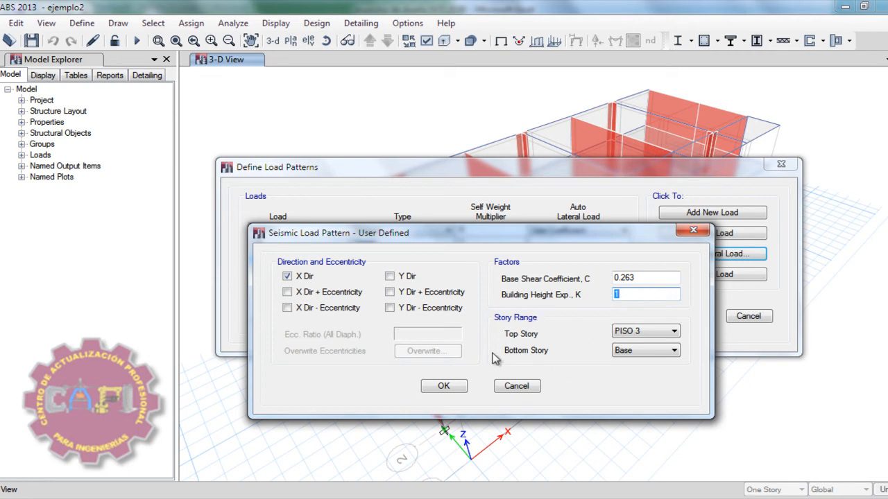
{"action": "left_click", "coordinate": [627, 352]}
{"action": "left_click", "coordinate": [627, 391]}
{"action": "left_click", "coordinate": [633, 333]}
{"action": "left_click", "coordinate": [632, 344]}
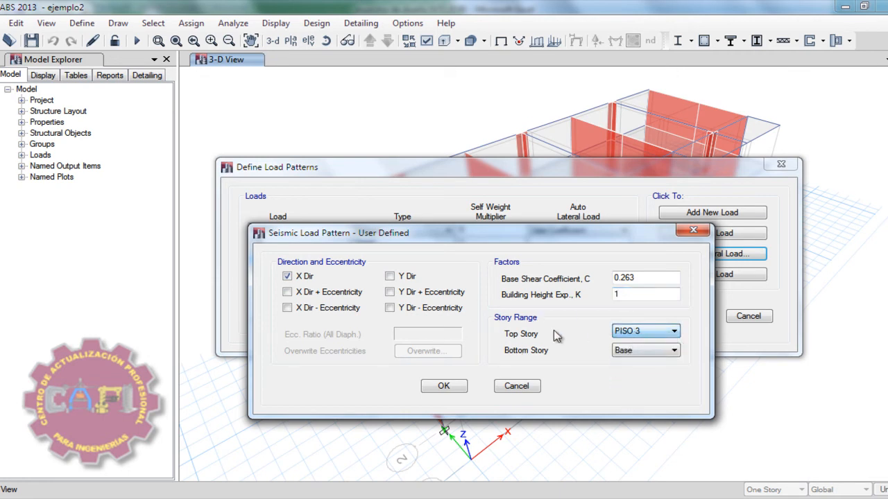
{"action": "left_click", "coordinate": [449, 390]}
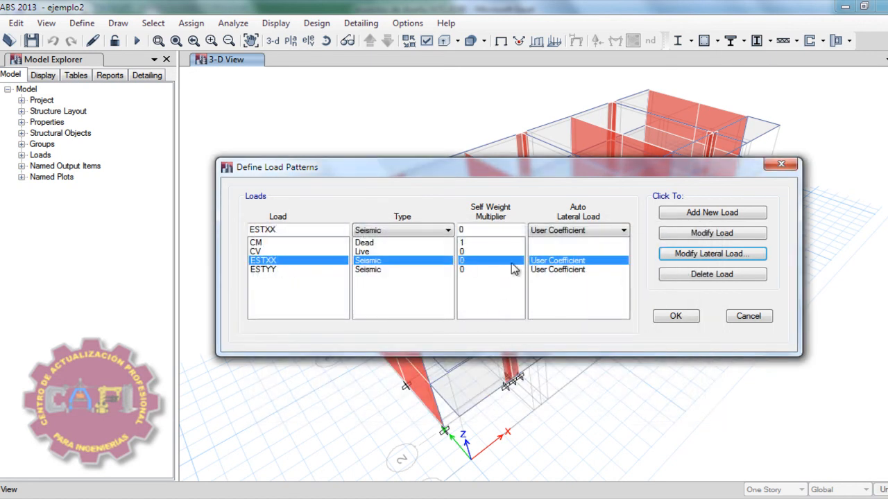
- Restrict the ESTYY lateral load to Y Dir only, with all X direction and eccentricity options disabled
{"action": "left_click", "coordinate": [365, 270]}
{"action": "left_click", "coordinate": [709, 255]}
{"action": "left_click_drag", "start_coordinate": [424, 165], "coordinate": [476, 191]}
{"action": "left_click", "coordinate": [308, 227]}
{"action": "left_click", "coordinate": [309, 243]}
{"action": "left_click", "coordinate": [308, 258]}
{"action": "left_click", "coordinate": [418, 244]}
{"action": "left_click", "coordinate": [420, 261]}
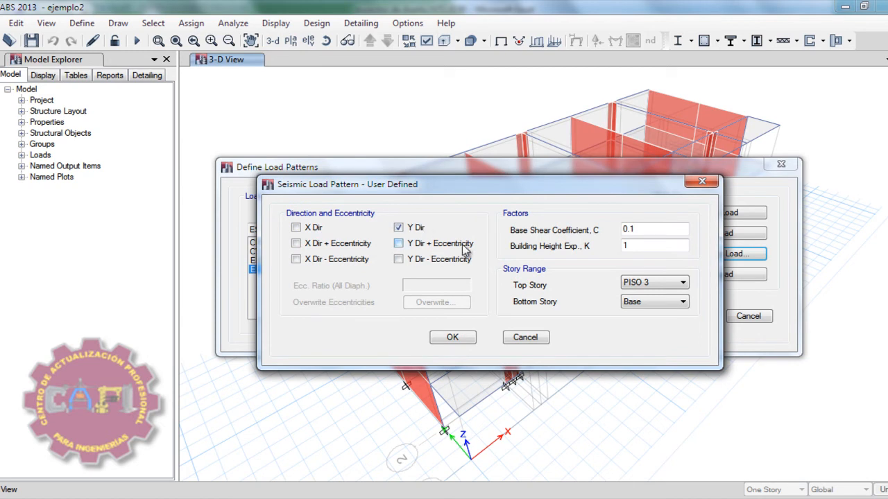
{"action": "left_click_drag", "start_coordinate": [488, 189], "coordinate": [512, 244]}
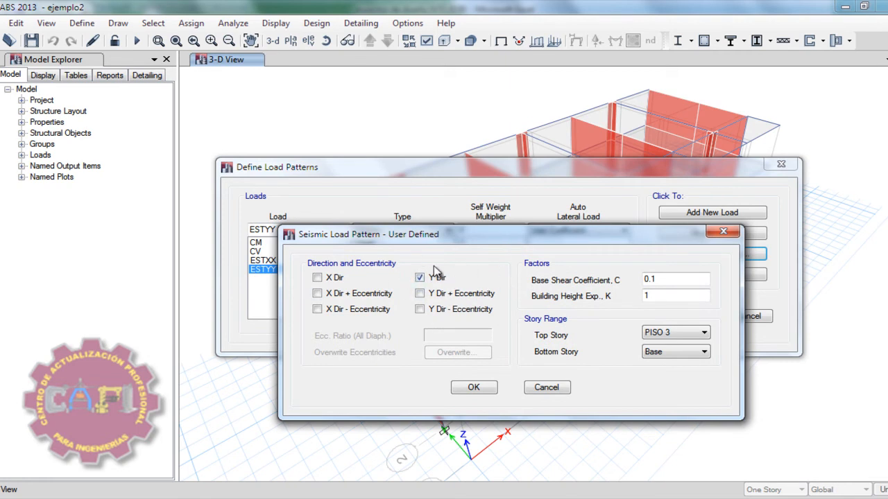
{"action": "left_click_drag", "start_coordinate": [490, 234], "coordinate": [458, 233]}
- Check the Y coefficient in the Excel spectrum workbook, set the ESTYY base shear coefficient to 0.70 in ETABS and run the analysis
{"action": "left_click_drag", "start_coordinate": [635, 262], "coordinate": [613, 263]}
{"action": "left_click", "coordinate": [619, 496]}
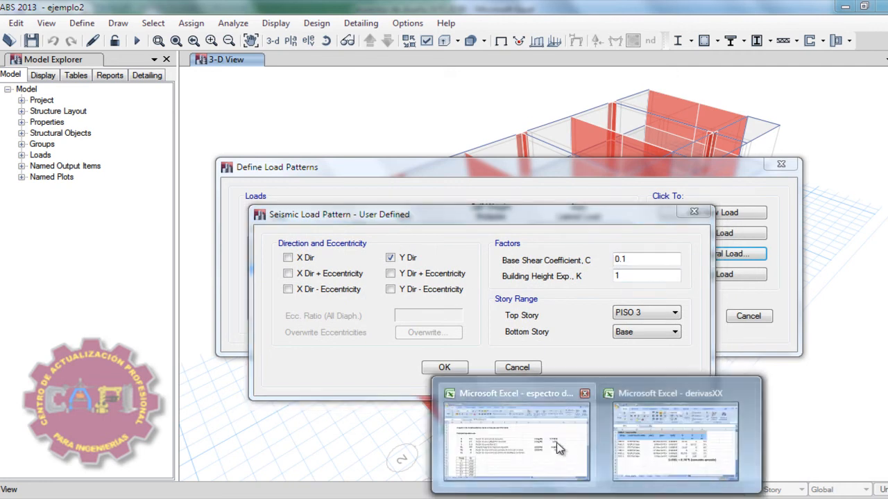
{"action": "left_click", "coordinate": [559, 448]}
{"action": "left_click", "coordinate": [692, 301]}
{"action": "key", "text": "alt+Tab"}
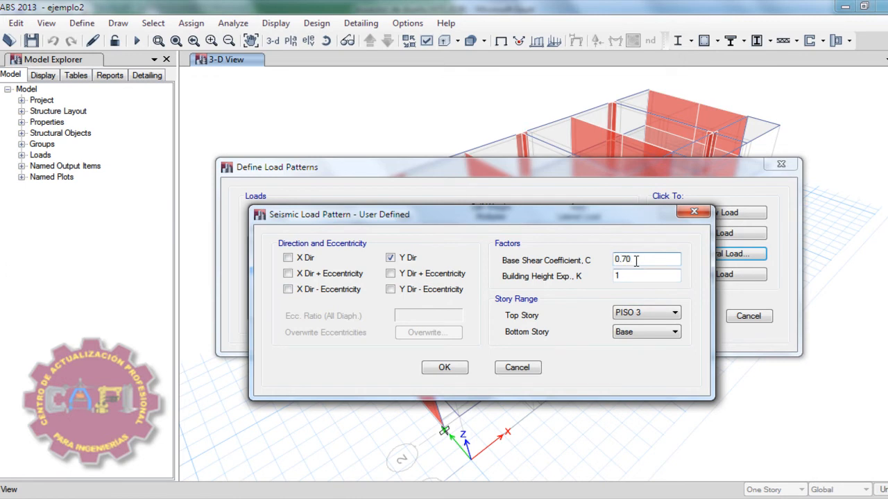
{"action": "left_click", "coordinate": [448, 368]}
{"action": "left_click", "coordinate": [675, 316]}
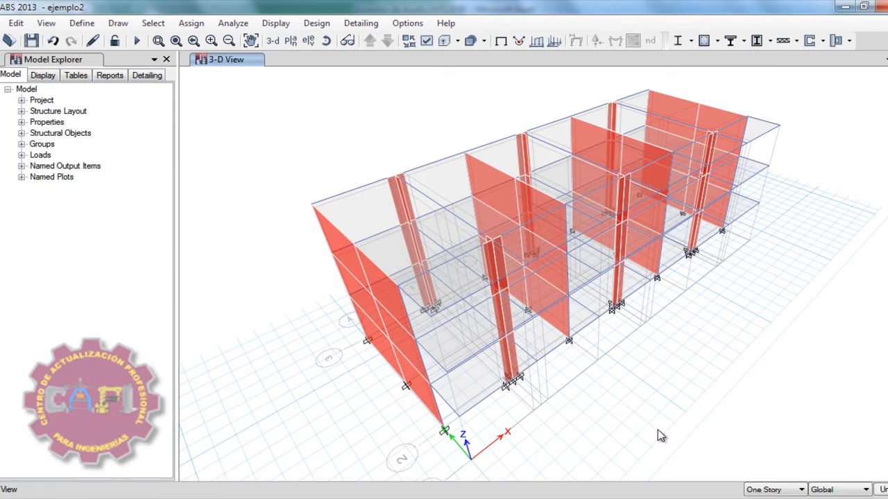
{"action": "key", "text": "F5"}
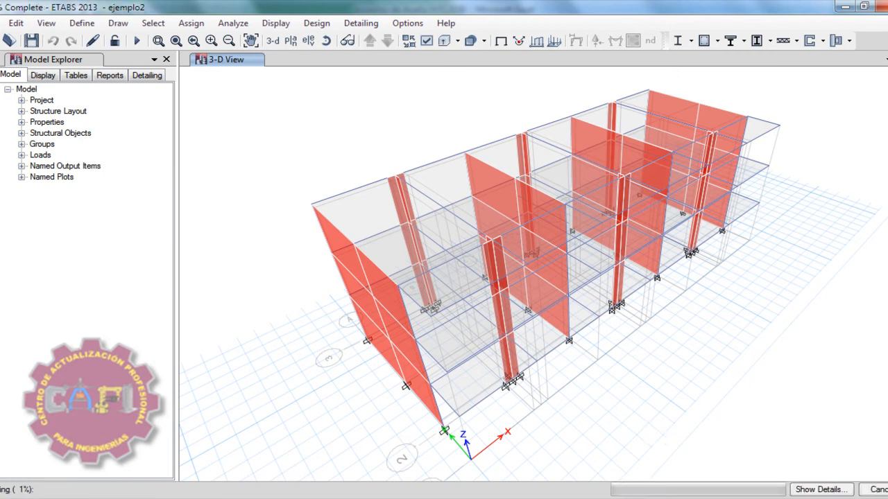
- Switch to the blank Hoja2 sheet of the spectrum workbook in Excel and enter the title "Fuerza cortante basal" in B2
{"action": "mouse_move", "coordinate": [596, 498]}
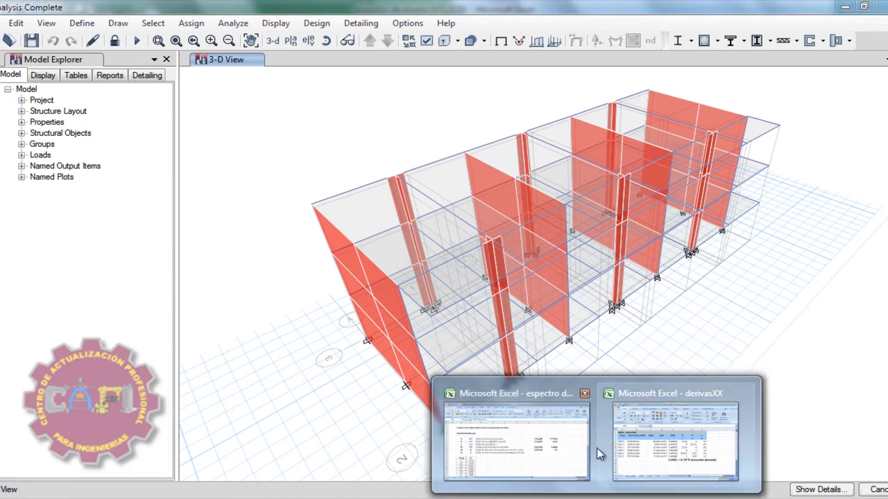
{"action": "left_click", "coordinate": [538, 454]}
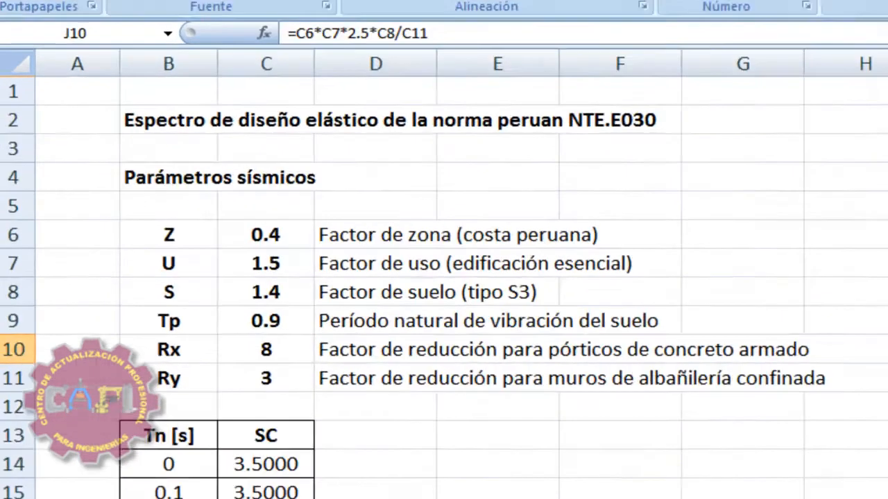
{"action": "left_click", "coordinate": [82, 487]}
{"action": "left_click", "coordinate": [99, 160]}
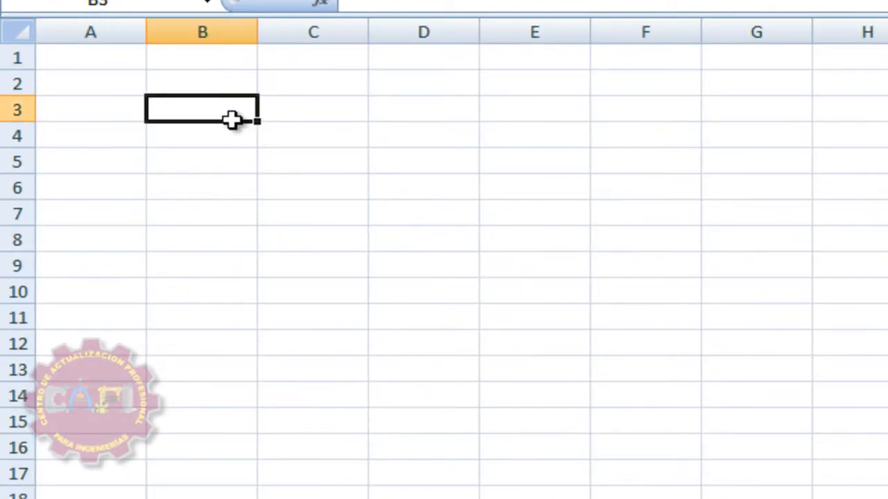
{"action": "left_click", "coordinate": [223, 82]}
{"action": "type", "text": "Fuerza cortante absa"}
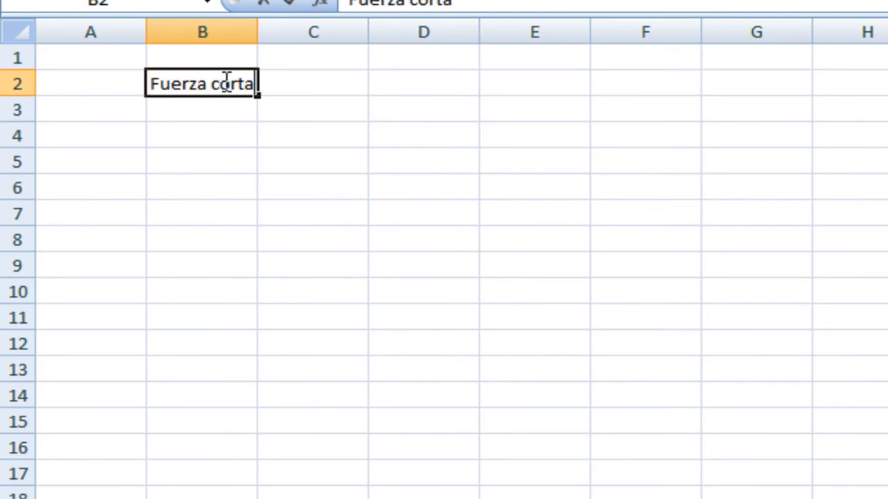
{"action": "key", "text": "BackSpace"}
{"action": "key", "text": "BackSpace"}
{"action": "key", "text": "BackSpace"}
{"action": "key", "text": "BackSpace"}
{"action": "type", "text": "basal"}
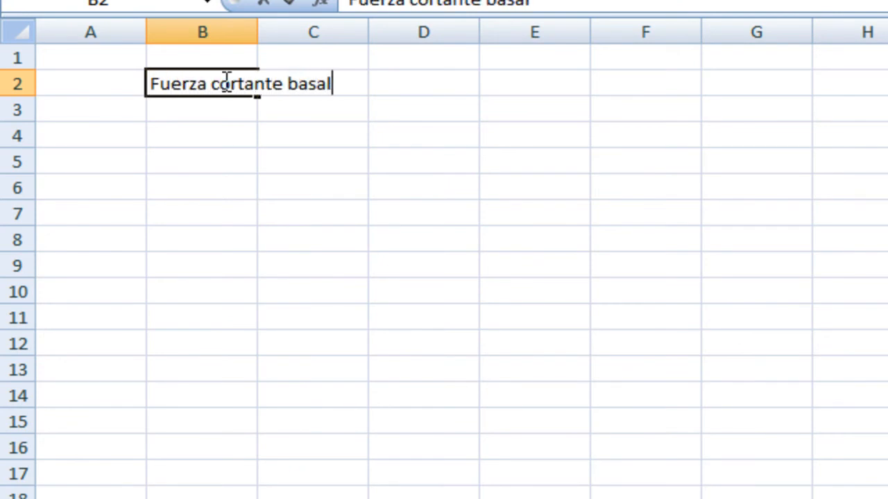
{"action": "key", "text": "Return"}
- Enter the heading "Dirección" in B4 with the rows "XX" and "YY" below it
{"action": "key", "text": "Return"}
{"action": "type", "text": "Direc"}
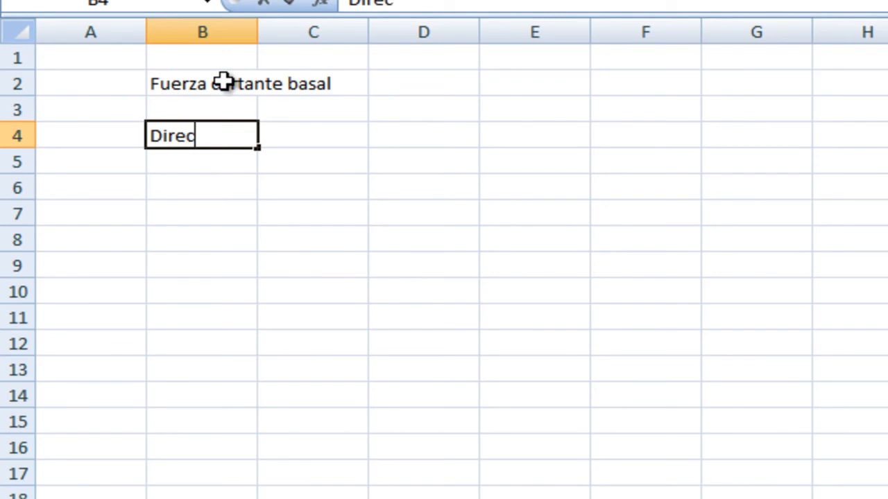
{"action": "type", "text": "ción"}
{"action": "key", "text": "Return"}
{"action": "type", "text": "XX"}
{"action": "key", "text": "Return"}
{"action": "type", "text": "YY"}
{"action": "key", "text": "Return"}
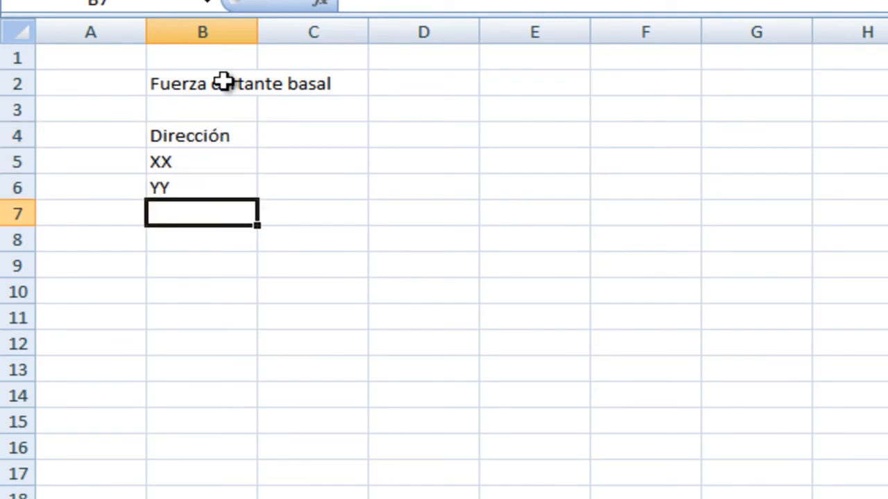
- Add the column headings "V din" in C4 and "V est" in D4
{"action": "left_click", "coordinate": [319, 137]}
{"action": "type", "text": "V"}
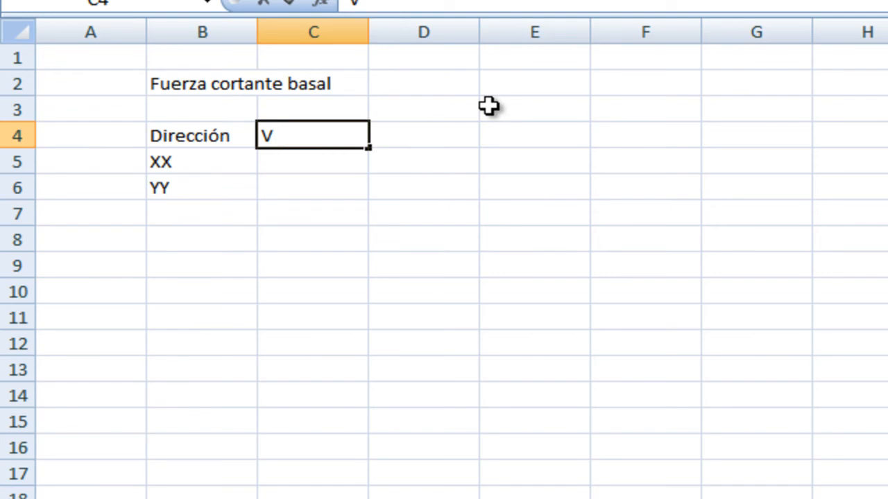
{"action": "type", "text": " din"}
{"action": "key", "text": "Return"}
{"action": "key", "text": "Up"}
{"action": "key", "text": "Right"}
{"action": "type", "text": "V est"}
{"action": "key", "text": "Return"}
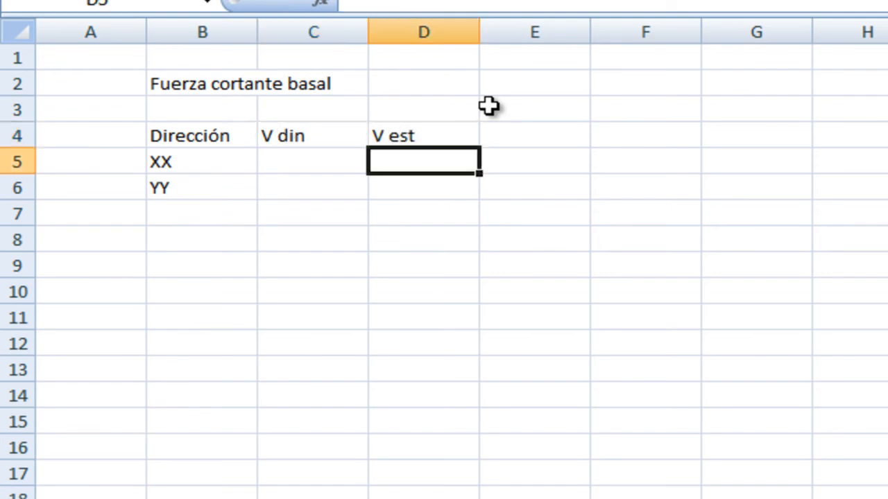
- Enter the column heading "F.escala = 80% Vest/Vin >= 1" in E4
{"action": "left_click_drag", "start_coordinate": [188, 87], "coordinate": [230, 190]}
{"action": "left_click", "coordinate": [730, 195]}
{"action": "left_click", "coordinate": [506, 132]}
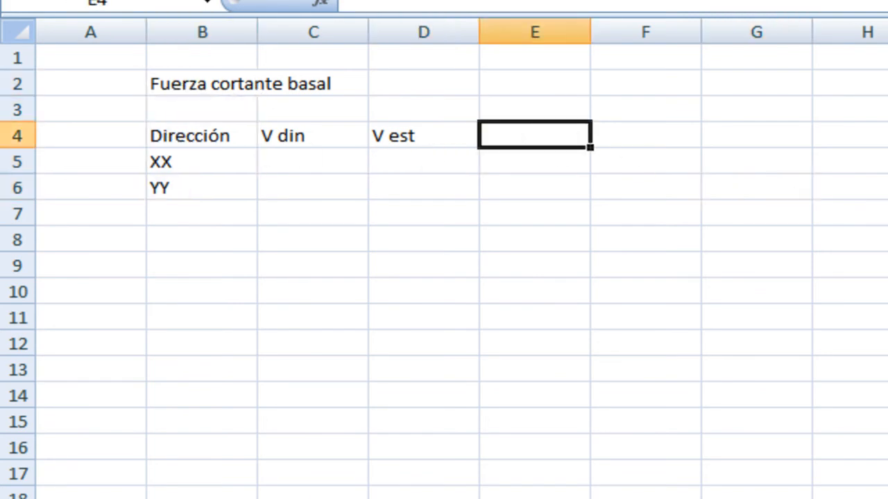
{"action": "type", "text": "F.escala ="}
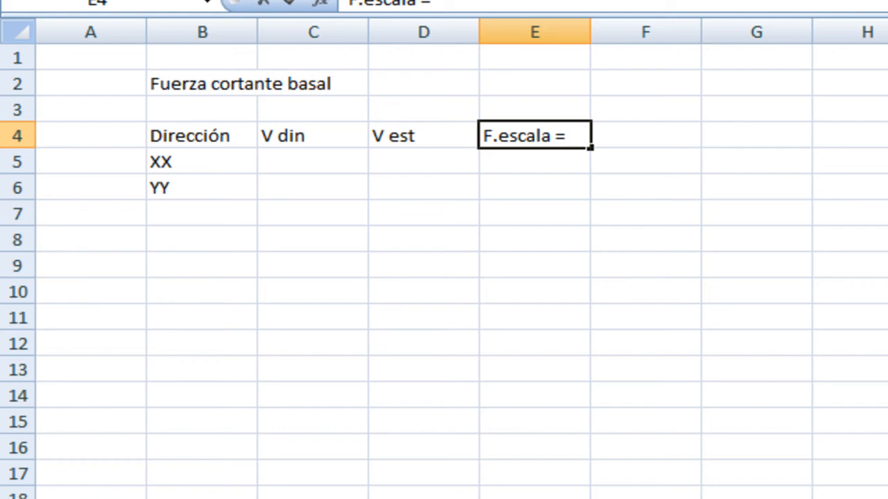
{"action": "type", "text": "80"}
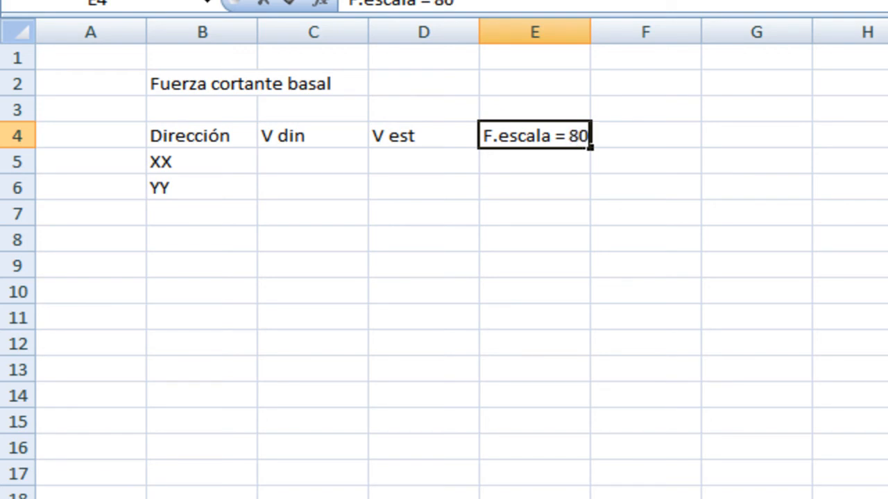
{"action": "type", "text": "% V"}
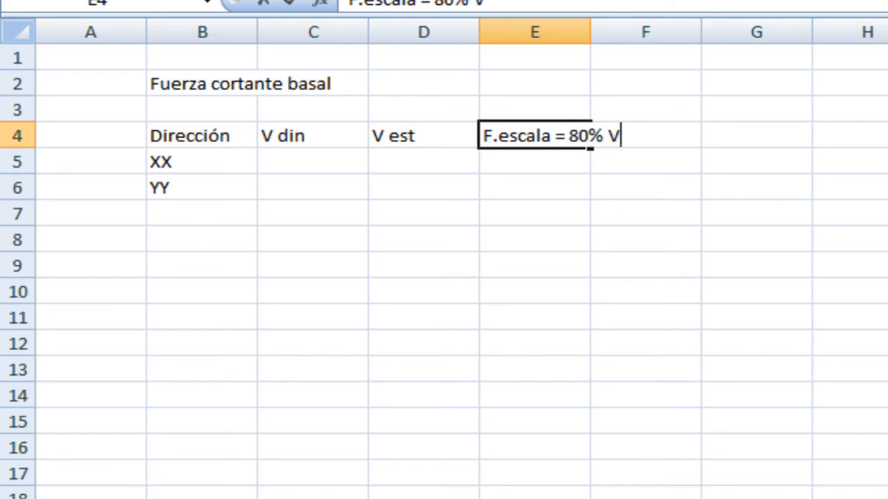
{"action": "type", "text": "est/Vin >="}
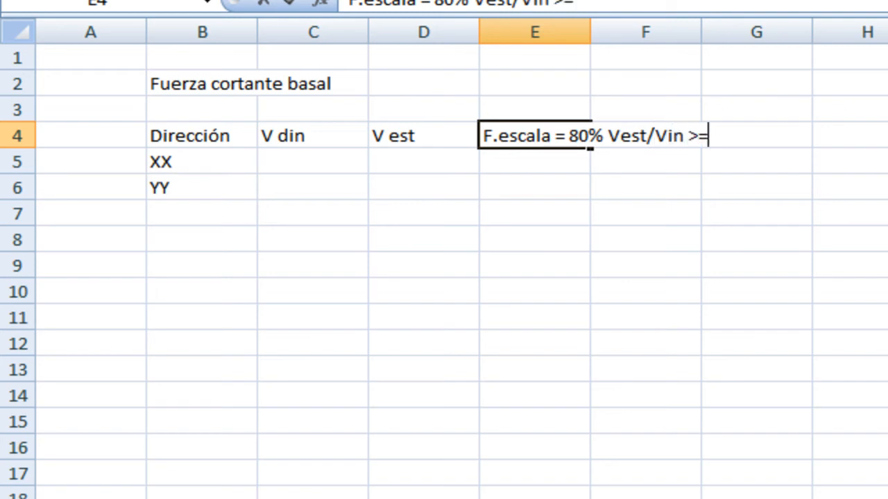
{"action": "type", "text": " 1"}
{"action": "key", "text": "Return"}
- Center the contents of the range B2:G6
{"action": "left_click_drag", "start_coordinate": [201, 135], "coordinate": [529, 135]}
{"action": "left_click_drag", "start_coordinate": [193, 85], "coordinate": [732, 184]}
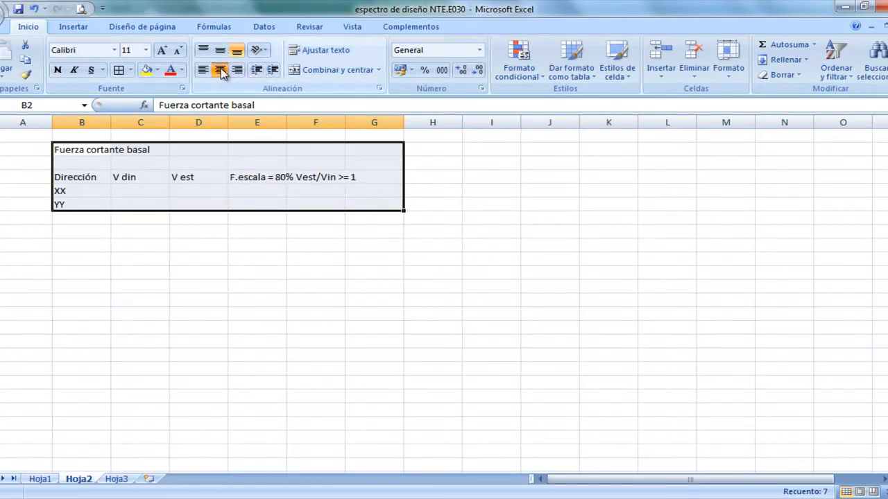
{"action": "left_click", "coordinate": [326, 10]}
{"action": "left_click", "coordinate": [459, 311]}
{"action": "left_click_drag", "start_coordinate": [81, 150], "coordinate": [186, 206]}
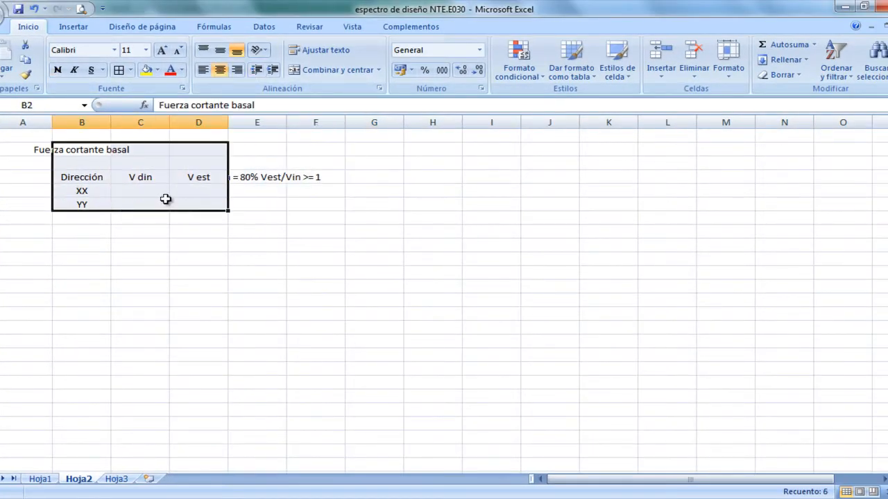
- Make the title "Fuerza cortante basal" in B2 bold and left-aligned
{"action": "left_click", "coordinate": [99, 148]}
{"action": "left_click", "coordinate": [58, 69]}
{"action": "left_click", "coordinate": [203, 69]}
{"action": "left_click", "coordinate": [264, 188]}
- Apply borders to all cells of the table range B4:F6
{"action": "left_click", "coordinate": [99, 178]}
{"action": "left_click_drag", "start_coordinate": [99, 178], "coordinate": [315, 223]}
{"action": "scroll", "coordinate": [218, 221], "scroll_direction": "up", "scroll_amount": 4, "text": "ctrl"}
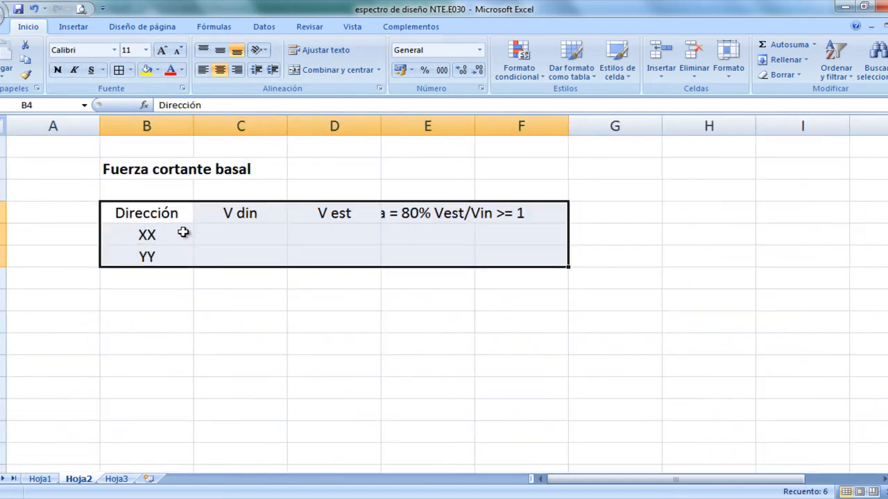
{"action": "left_click", "coordinate": [119, 70]}
{"action": "left_click", "coordinate": [215, 276]}
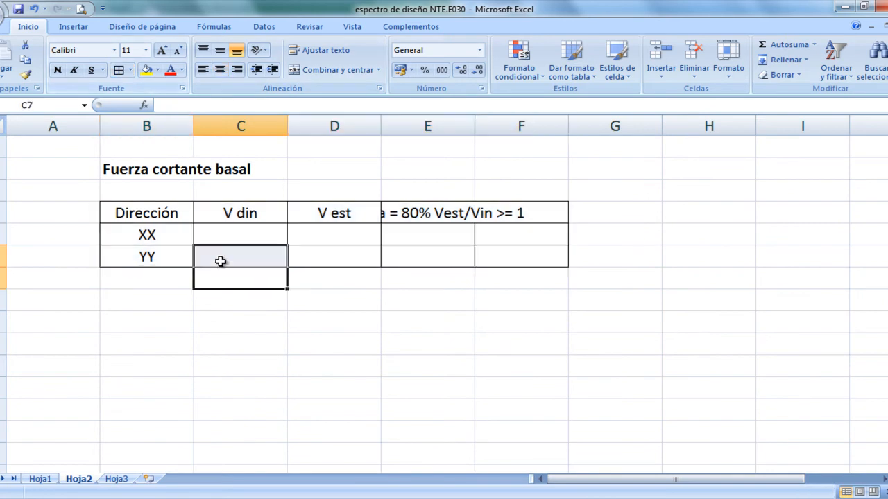
- Make the table's heading row bold and widen column E to fit the scale factor heading
{"action": "left_click_drag", "start_coordinate": [167, 211], "coordinate": [539, 218]}
{"action": "left_click", "coordinate": [57, 69]}
{"action": "left_click", "coordinate": [221, 70]}
{"action": "left_click", "coordinate": [430, 213]}
{"action": "left_click_drag", "start_coordinate": [475, 126], "coordinate": [603, 125]}
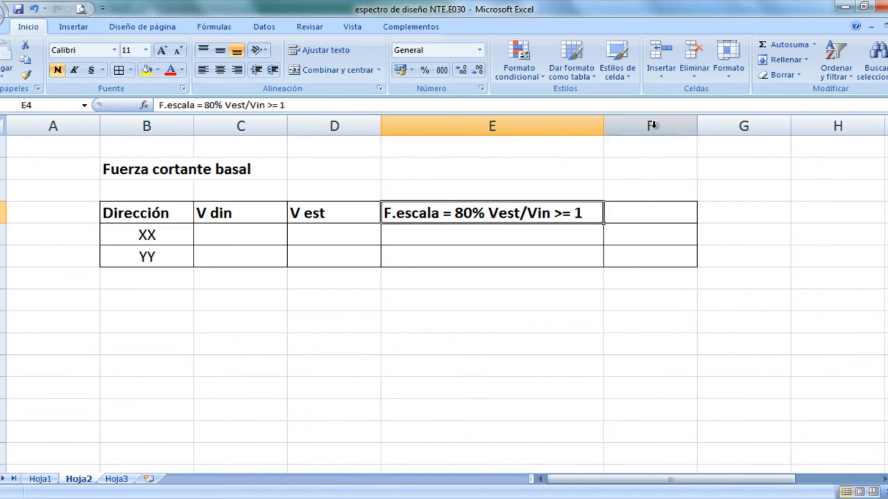
- Delete the empty column F from the base shear table
{"action": "left_click", "coordinate": [654, 125]}
{"action": "right_click", "coordinate": [654, 125]}
{"action": "left_click", "coordinate": [686, 212]}
{"action": "left_click", "coordinate": [356, 302]}
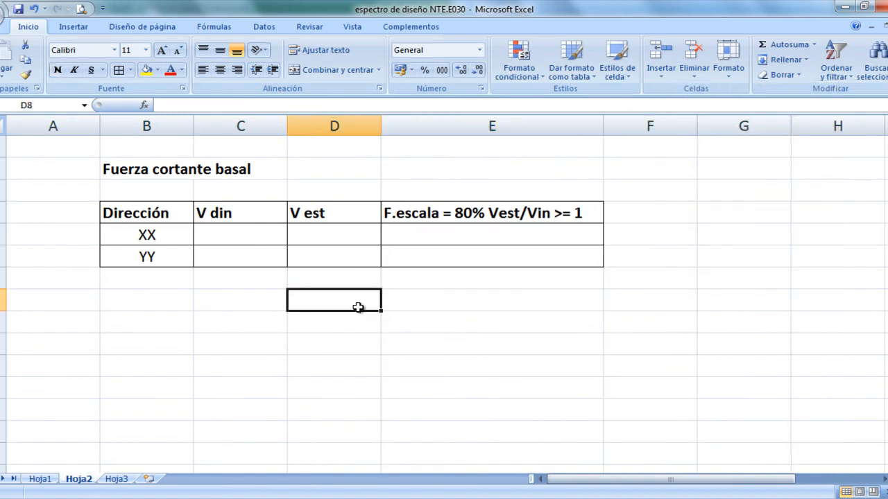
- Center the headings of the base shear table again
{"action": "left_click", "coordinate": [231, 213]}
{"action": "left_click_drag", "start_coordinate": [174, 212], "coordinate": [517, 249]}
{"action": "left_click", "coordinate": [219, 69]}
{"action": "left_click", "coordinate": [356, 301]}
{"action": "left_click", "coordinate": [240, 218]}
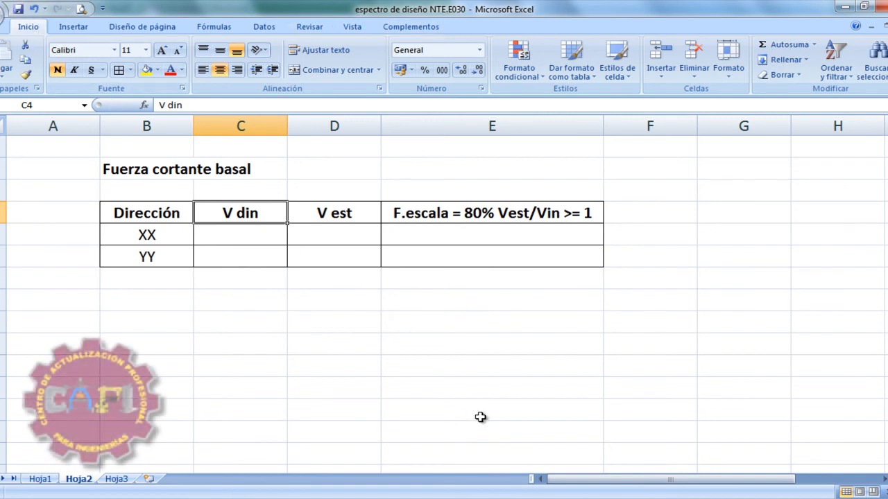
- Switch to ETABS and try to run the analysis again
{"action": "left_click", "coordinate": [596, 498]}
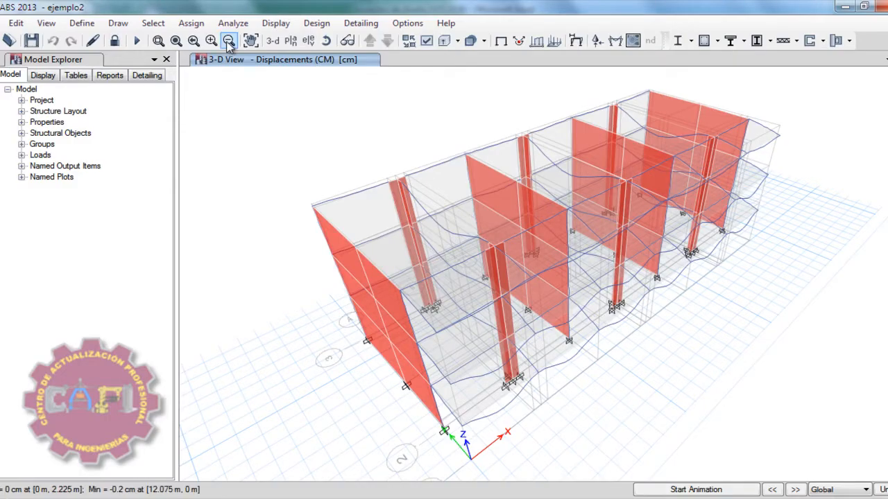
{"action": "left_click", "coordinate": [275, 23]}
{"action": "left_click", "coordinate": [308, 286]}
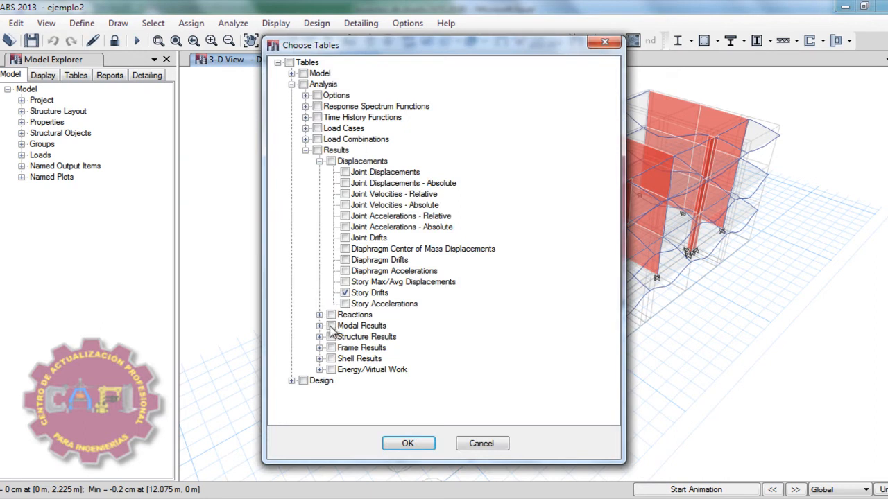
{"action": "left_click", "coordinate": [482, 444]}
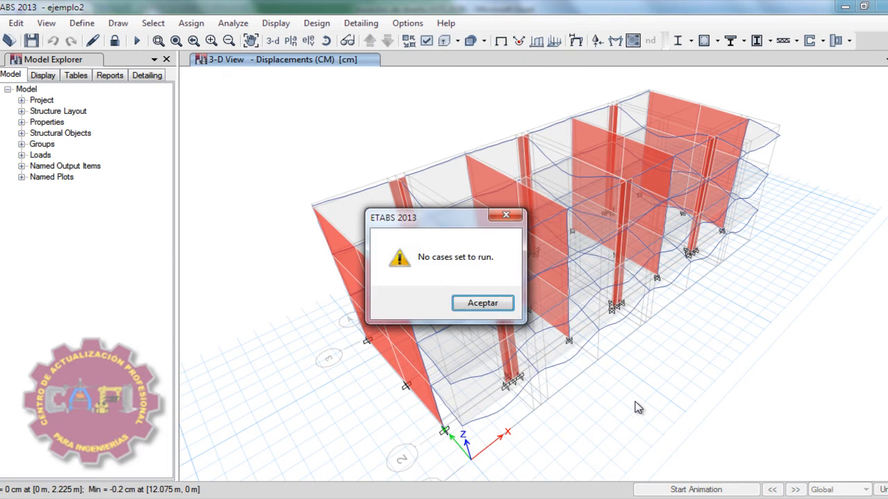
{"action": "left_click", "coordinate": [471, 302]}
- Display the analysis result tables with Story Forces from Structure Results added to the selection
{"action": "left_click", "coordinate": [276, 23]}
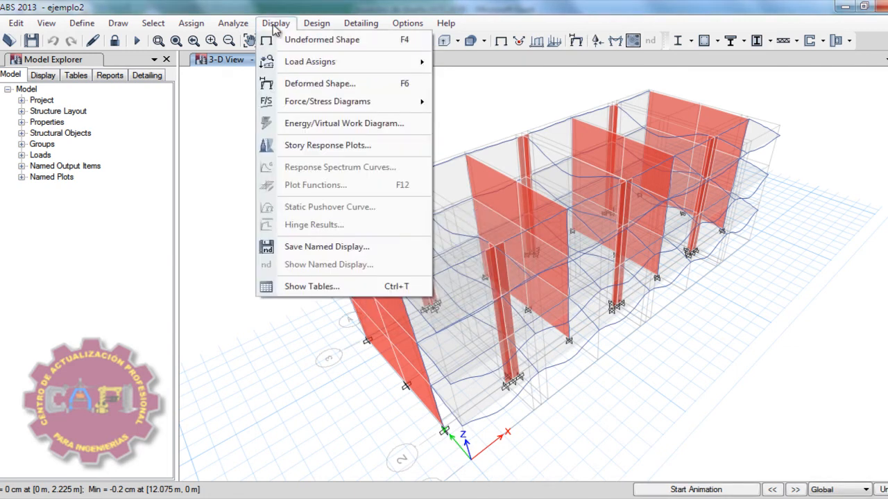
{"action": "left_click", "coordinate": [307, 287]}
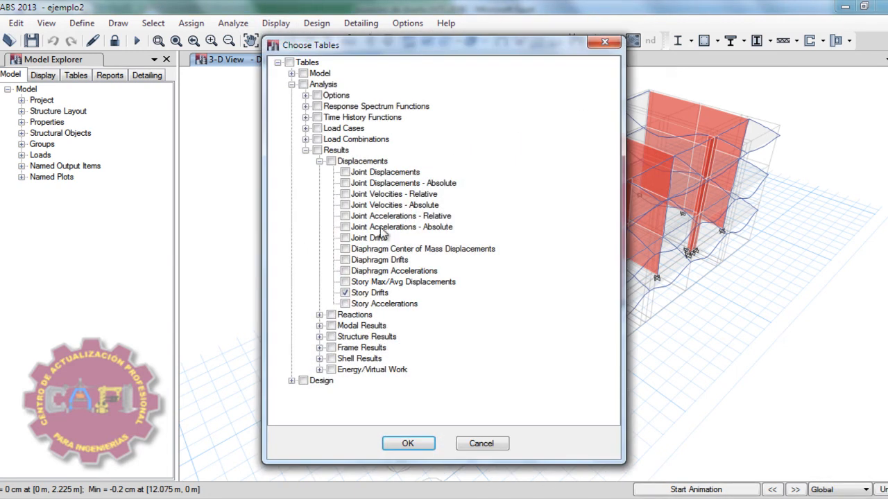
{"action": "left_click", "coordinate": [305, 150]}
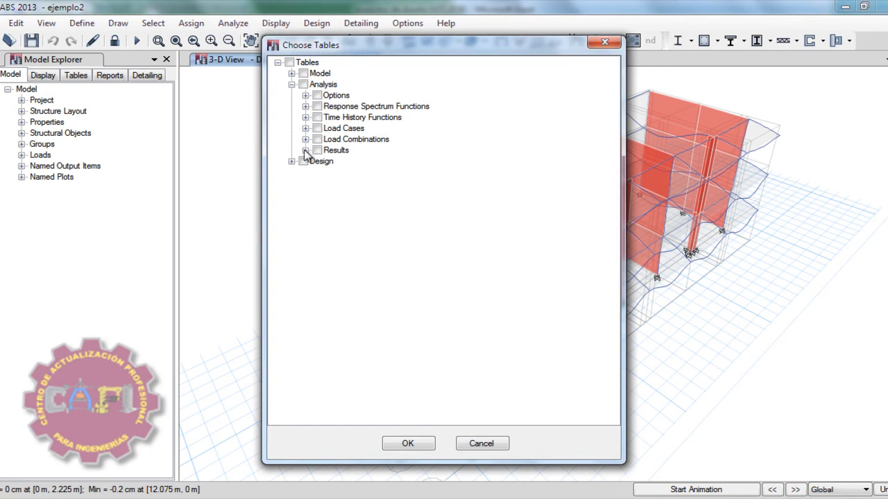
{"action": "left_click", "coordinate": [305, 150]}
{"action": "left_click", "coordinate": [320, 162]}
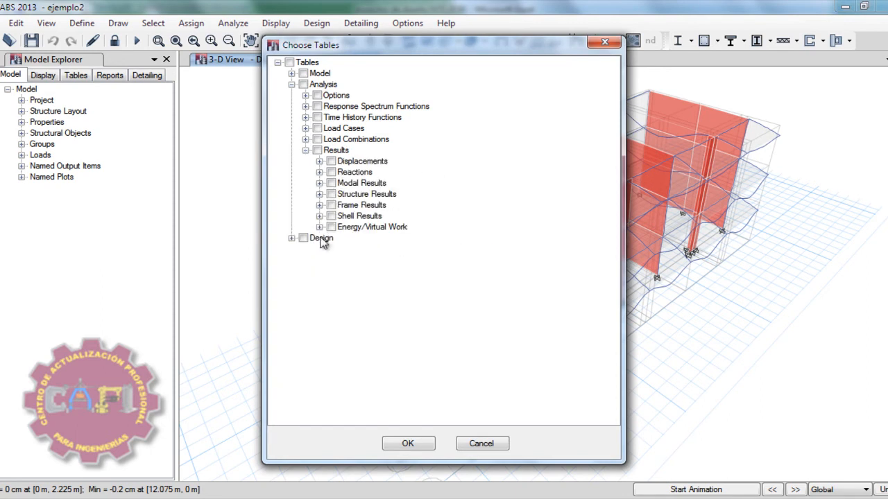
{"action": "left_click", "coordinate": [320, 194]}
{"action": "left_click", "coordinate": [356, 217]}
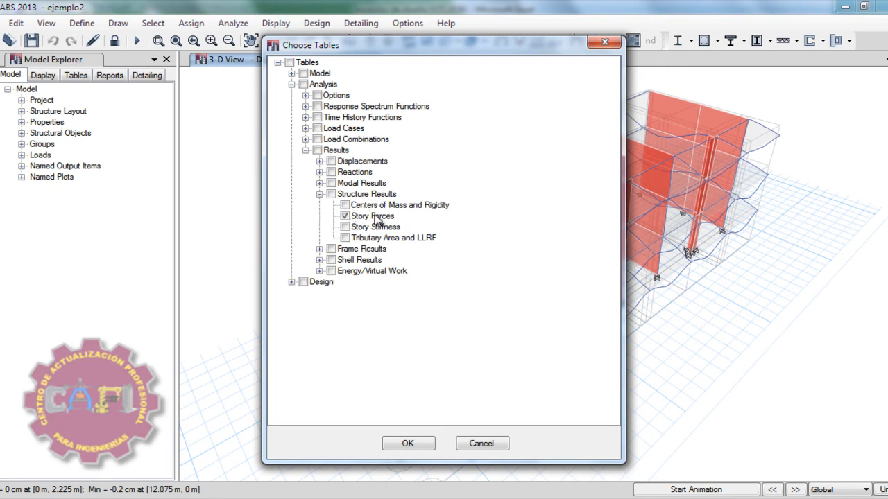
{"action": "left_click", "coordinate": [408, 442]}
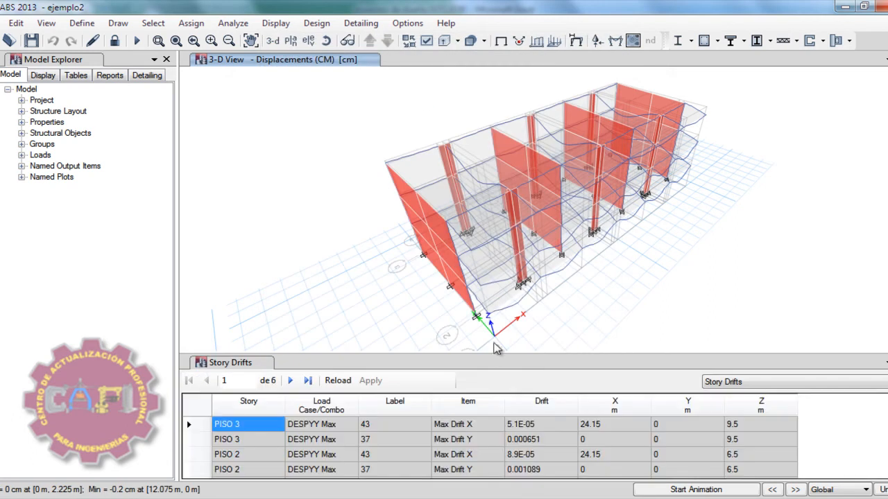
- Undock the Story Drifts table, place it over the lower part of the model view and enlarge its window
{"action": "left_click_drag", "start_coordinate": [500, 299], "coordinate": [502, 299]}
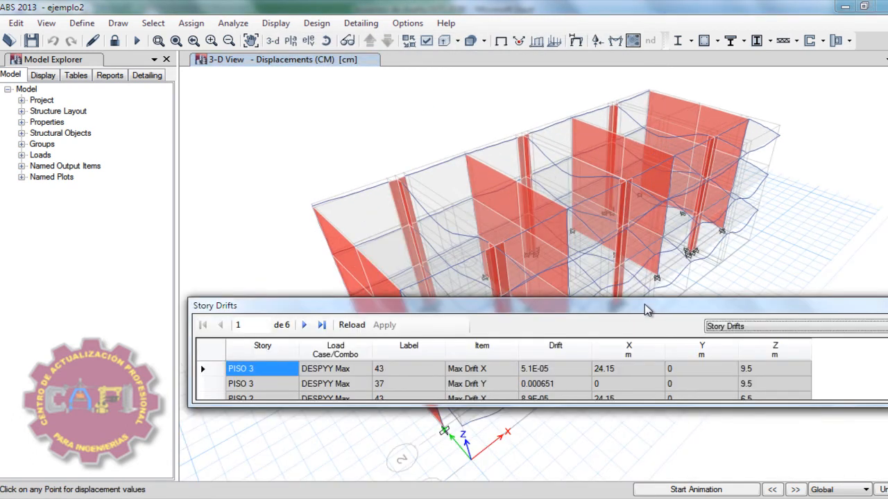
{"action": "left_click_drag", "start_coordinate": [644, 308], "coordinate": [588, 462]}
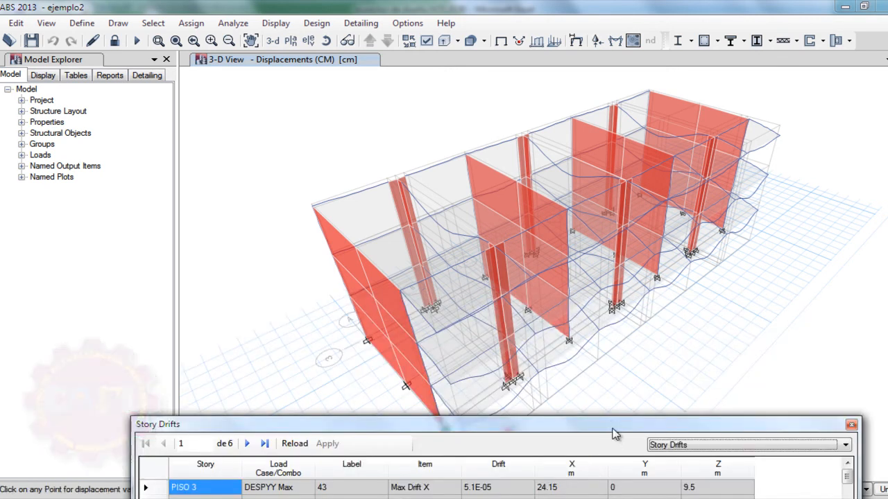
{"action": "left_click_drag", "start_coordinate": [634, 426], "coordinate": [640, 298]}
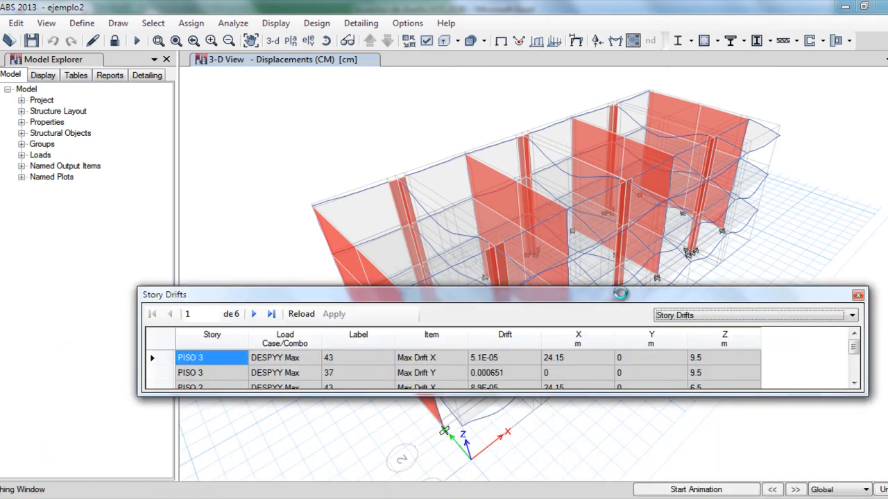
{"action": "left_click_drag", "start_coordinate": [862, 394], "coordinate": [813, 491]}
- Filter the Story Drifts table by load case to ESPECXX Max and ESTXX
{"action": "right_click", "coordinate": [283, 335]}
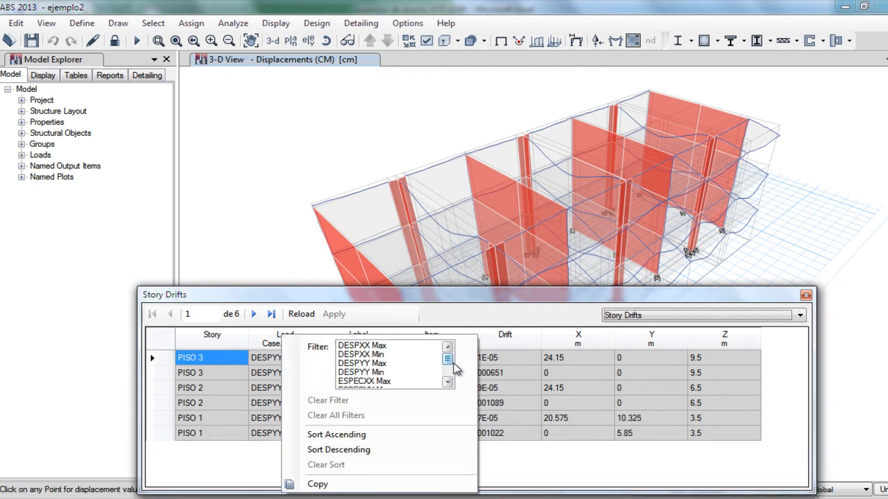
{"action": "left_click", "coordinate": [403, 380]}
{"action": "left_click", "coordinate": [447, 383]}
{"action": "left_click", "coordinate": [446, 384]}
{"action": "left_click", "coordinate": [409, 380]}
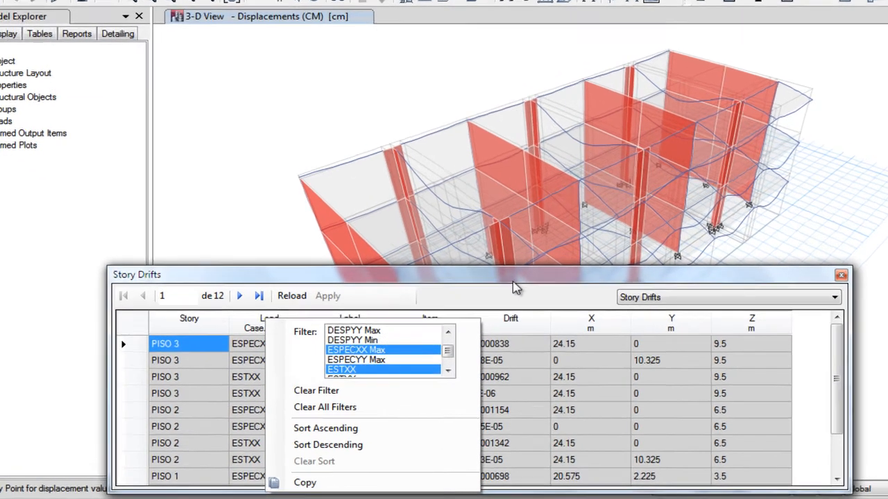
{"action": "left_click", "coordinate": [507, 220]}
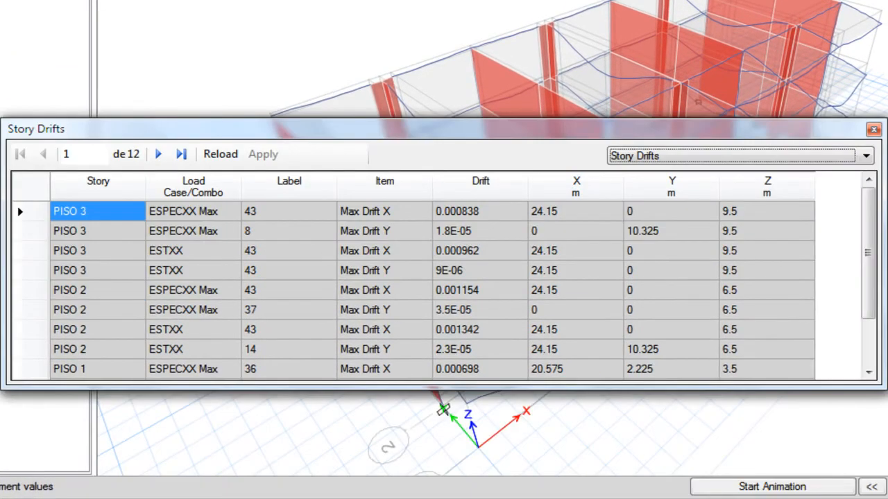
- Examine the PISO 1 rows of the filtered Story Drifts table for the ESPECXX Max and ESTXX cases
{"action": "mouse_move", "coordinate": [872, 262]}
{"action": "left_mouse_down"}
{"action": "mouse_move", "coordinate": [872, 297]}
{"action": "mouse_move", "coordinate": [873, 261]}
{"action": "left_mouse_up"}
{"action": "left_click", "coordinate": [99, 371]}
{"action": "left_click", "coordinate": [113, 333]}
{"action": "left_click", "coordinate": [109, 315]}
{"action": "left_click", "coordinate": [118, 330]}
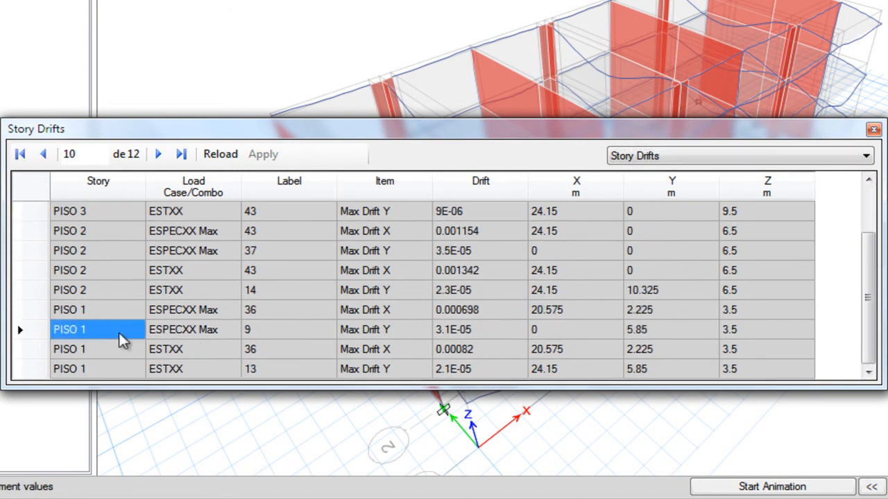
{"action": "left_click", "coordinate": [174, 313]}
{"action": "left_click", "coordinate": [380, 313]}
{"action": "left_click", "coordinate": [484, 315]}
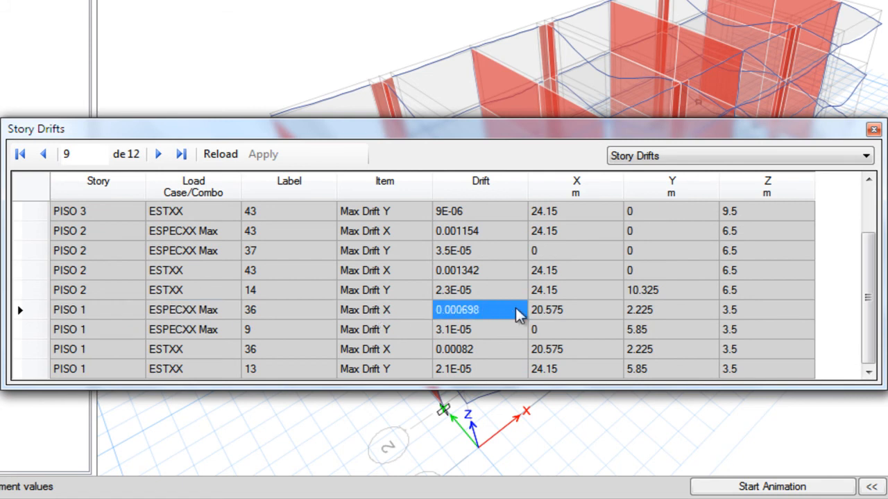
- Change the displayed results table to Story Forces
{"action": "left_click", "coordinate": [674, 161]}
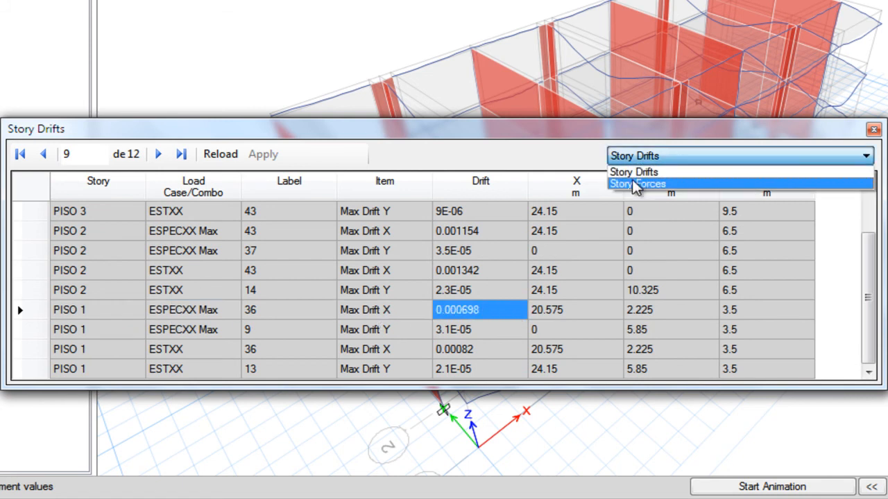
{"action": "left_click", "coordinate": [642, 183]}
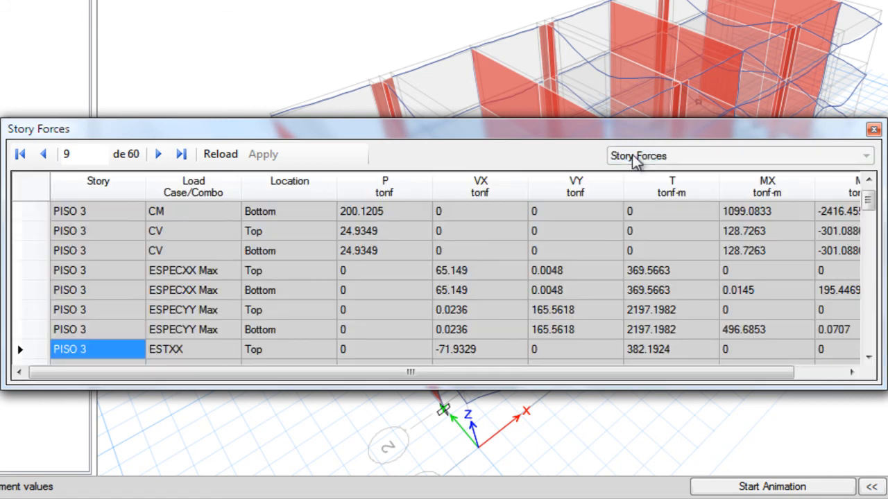
{"action": "left_click", "coordinate": [105, 290]}
- Filter the Story Forces table by load case to ESPECXX Max and ESTXX
{"action": "left_click", "coordinate": [234, 189]}
{"action": "right_click", "coordinate": [196, 188]}
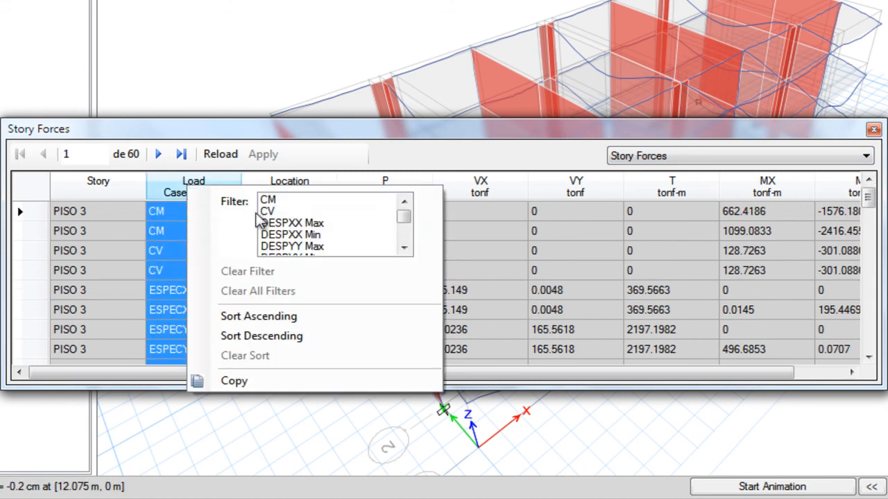
{"action": "left_click", "coordinate": [403, 241]}
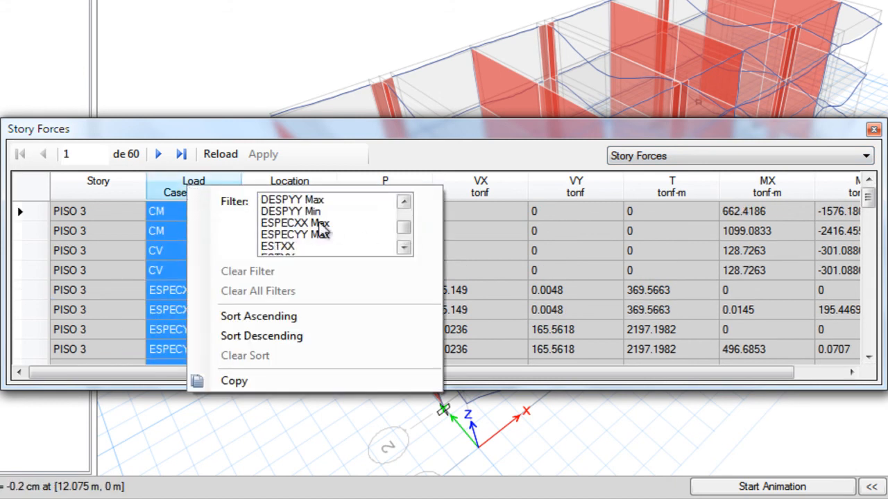
{"action": "left_click", "coordinate": [329, 224]}
{"action": "left_click", "coordinate": [315, 246], "text": "ctrl"}
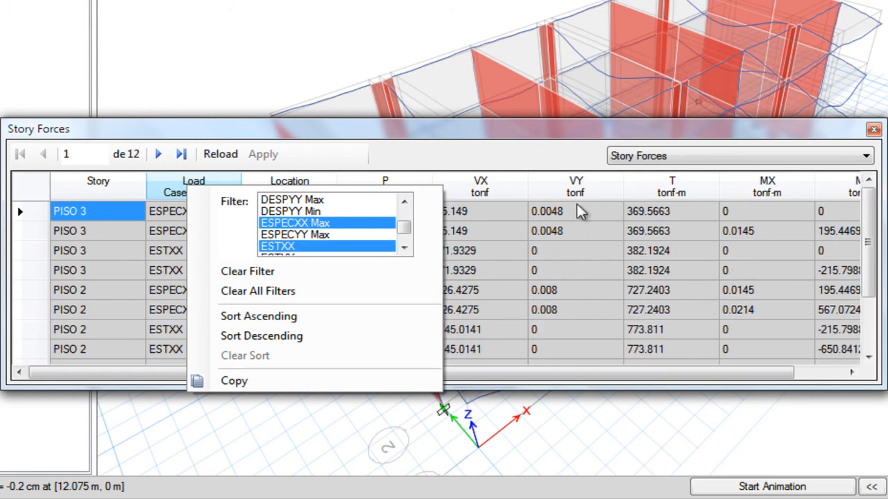
{"action": "left_click", "coordinate": [575, 148]}
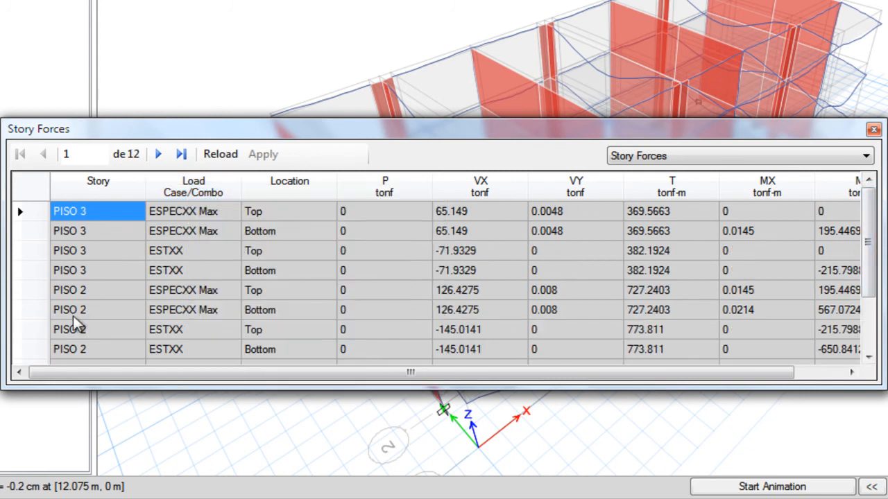
- Copy the PISO 1 VX value for ESPECXX Max, 155.1612, into the XX row's V din cell in Excel
{"action": "left_click", "coordinate": [205, 292]}
{"action": "scroll", "coordinate": [207, 292], "scroll_direction": "down", "scroll_amount": 2}
{"action": "left_click", "coordinate": [196, 306]}
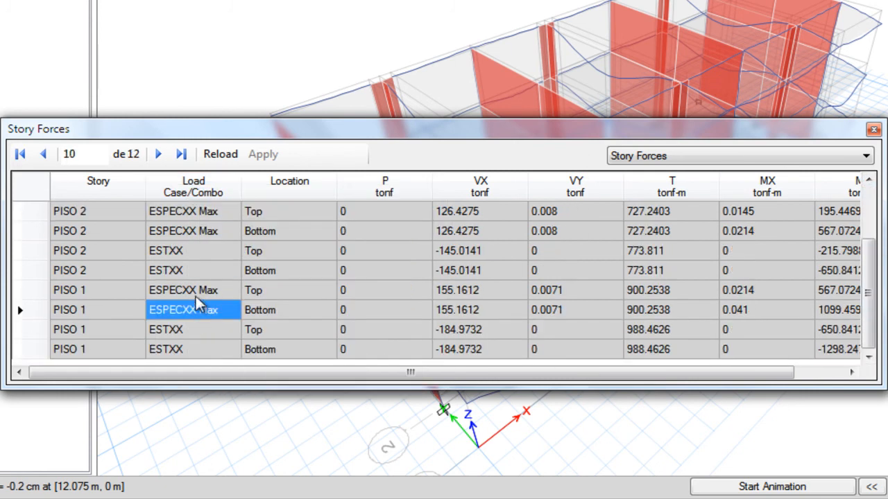
{"action": "left_click", "coordinate": [195, 295]}
{"action": "left_click", "coordinate": [474, 295]}
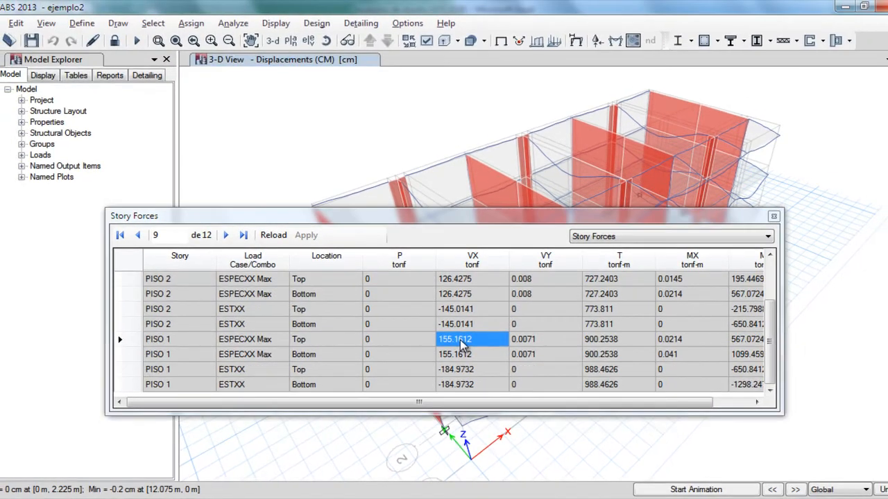
{"action": "left_click", "coordinate": [520, 426]}
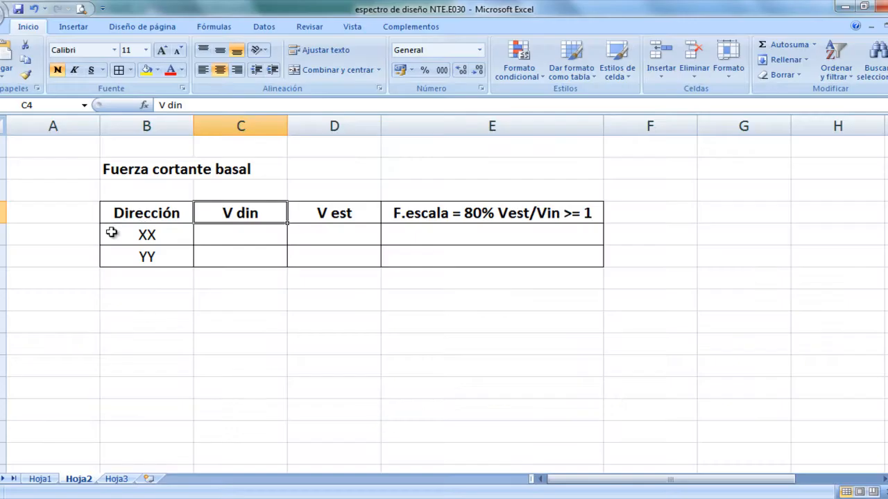
{"action": "left_click", "coordinate": [212, 236]}
{"action": "type", "text": "155.1612"}
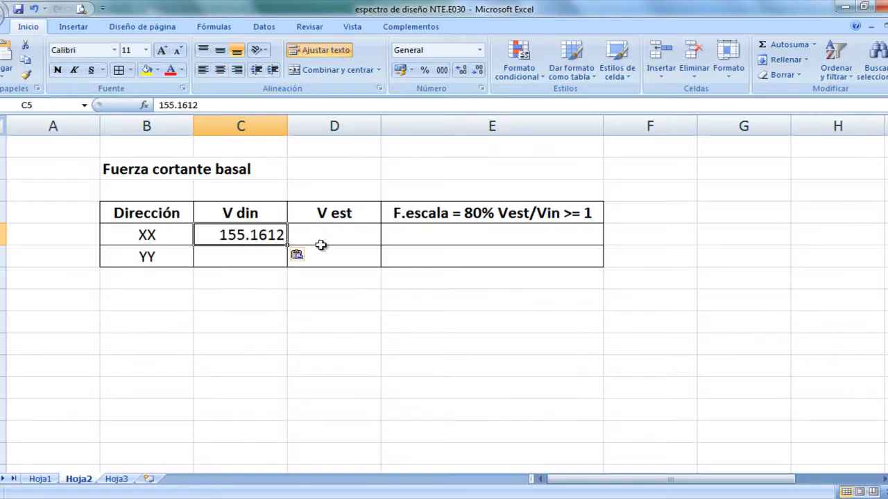
- Copy the PISO 1 bottom VX value for ESTXX from ETABS, -184.9732, into the XX row's V est cell in Excel
{"action": "left_click", "coordinate": [273, 259]}
{"action": "left_click", "coordinate": [324, 235]}
{"action": "key", "text": "alt+Tab"}
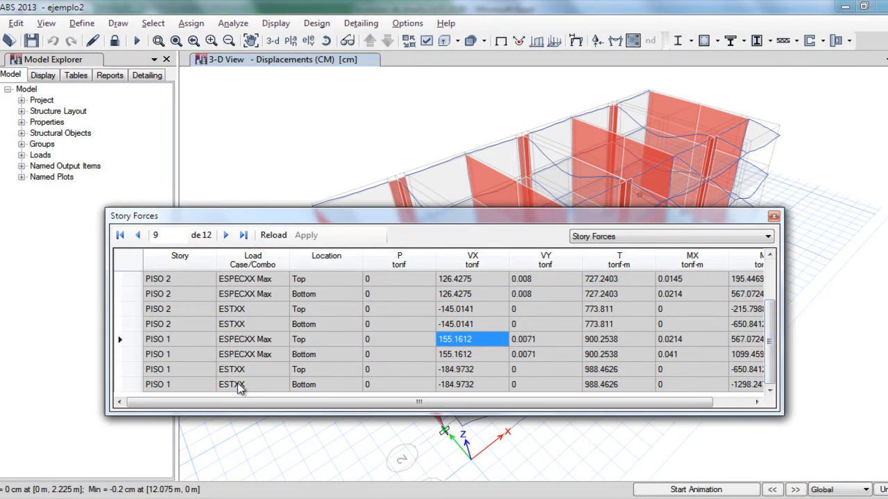
{"action": "left_click", "coordinate": [318, 370]}
{"action": "left_click", "coordinate": [303, 387]}
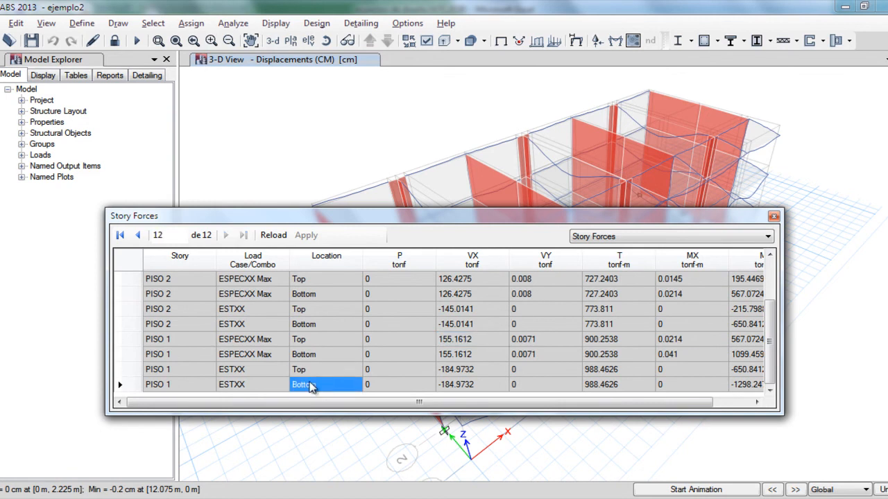
{"action": "left_click", "coordinate": [462, 386]}
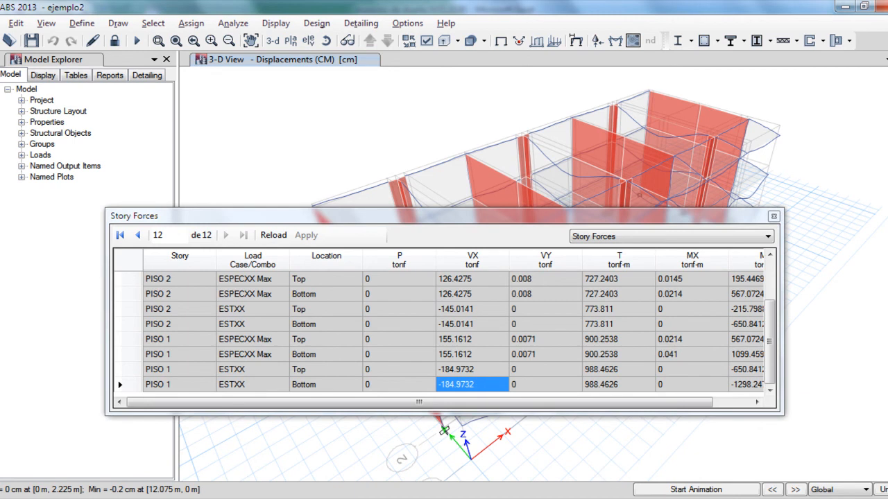
{"action": "left_click", "coordinate": [505, 441]}
{"action": "type", "text": "-184.9732"}
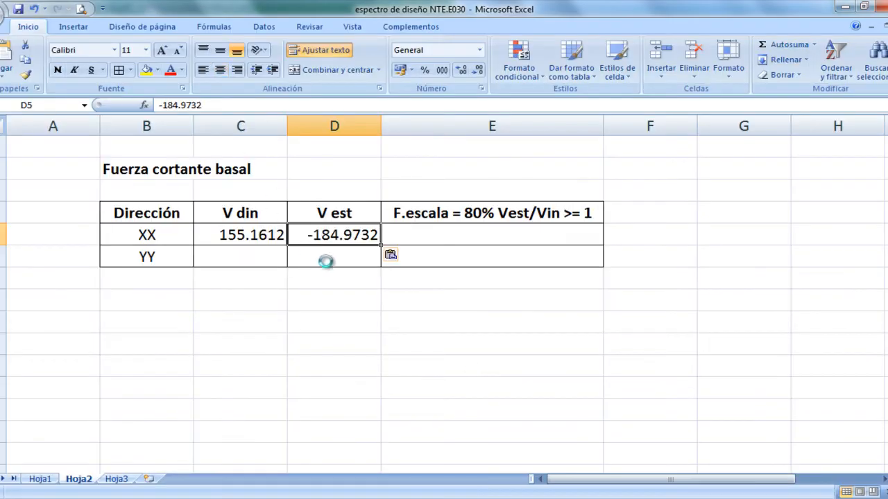
- Remove the minus sign from the XX row's V est value, making it 184.9732, and select the row's F.escala cell
{"action": "double_click", "coordinate": [311, 235]}
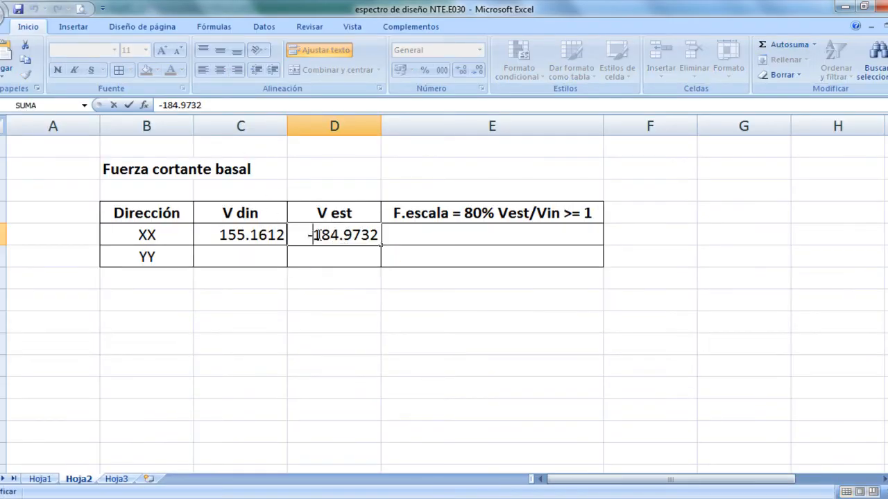
{"action": "key", "text": "BackSpace"}
{"action": "key", "text": "Return"}
{"action": "key", "text": "Up"}
{"action": "key", "text": "Right"}
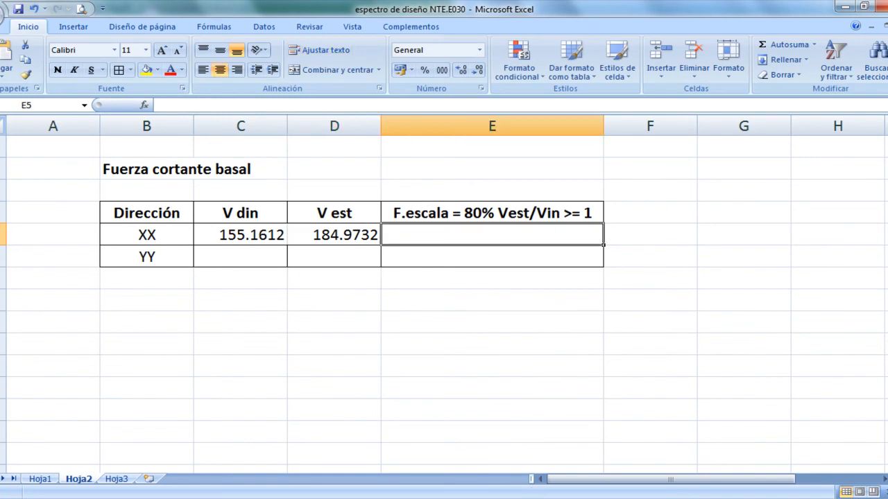
- Switch to the NTE030 standard in Adobe Acrobat and locate the clause "Fuerza Cortante Mínima en la Base" on page 6
{"action": "key", "text": "alt+Tab"}
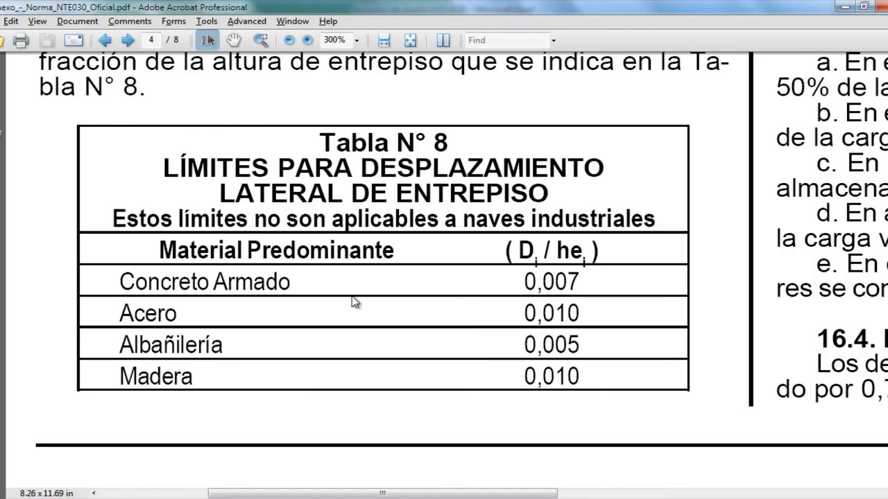
{"action": "scroll", "coordinate": [354, 302], "scroll_direction": "down", "scroll_amount": 2, "text": "ctrl"}
{"action": "scroll", "coordinate": [518, 326], "scroll_direction": "down", "scroll_amount": 5}
{"action": "scroll", "coordinate": [519, 331], "scroll_direction": "down", "scroll_amount": 20}
{"action": "scroll", "coordinate": [522, 339], "scroll_direction": "down", "scroll_amount": 15}
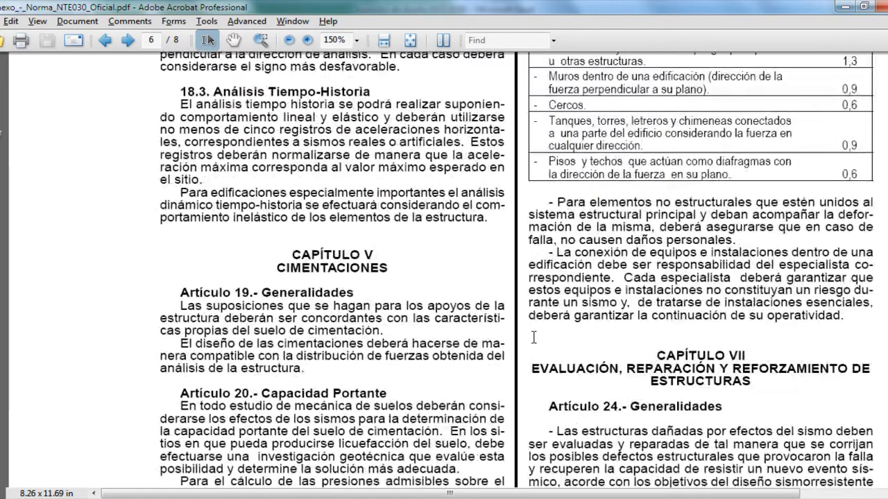
{"action": "scroll", "coordinate": [534, 337], "scroll_direction": "up", "scroll_amount": 8}
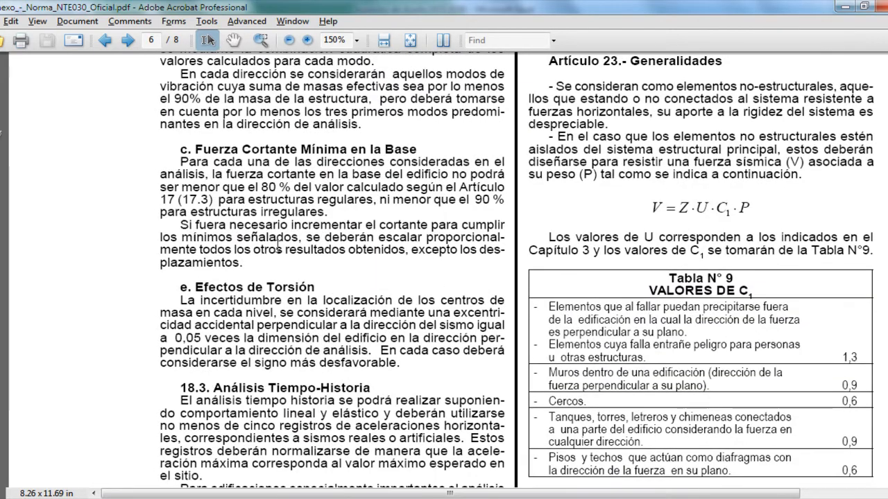